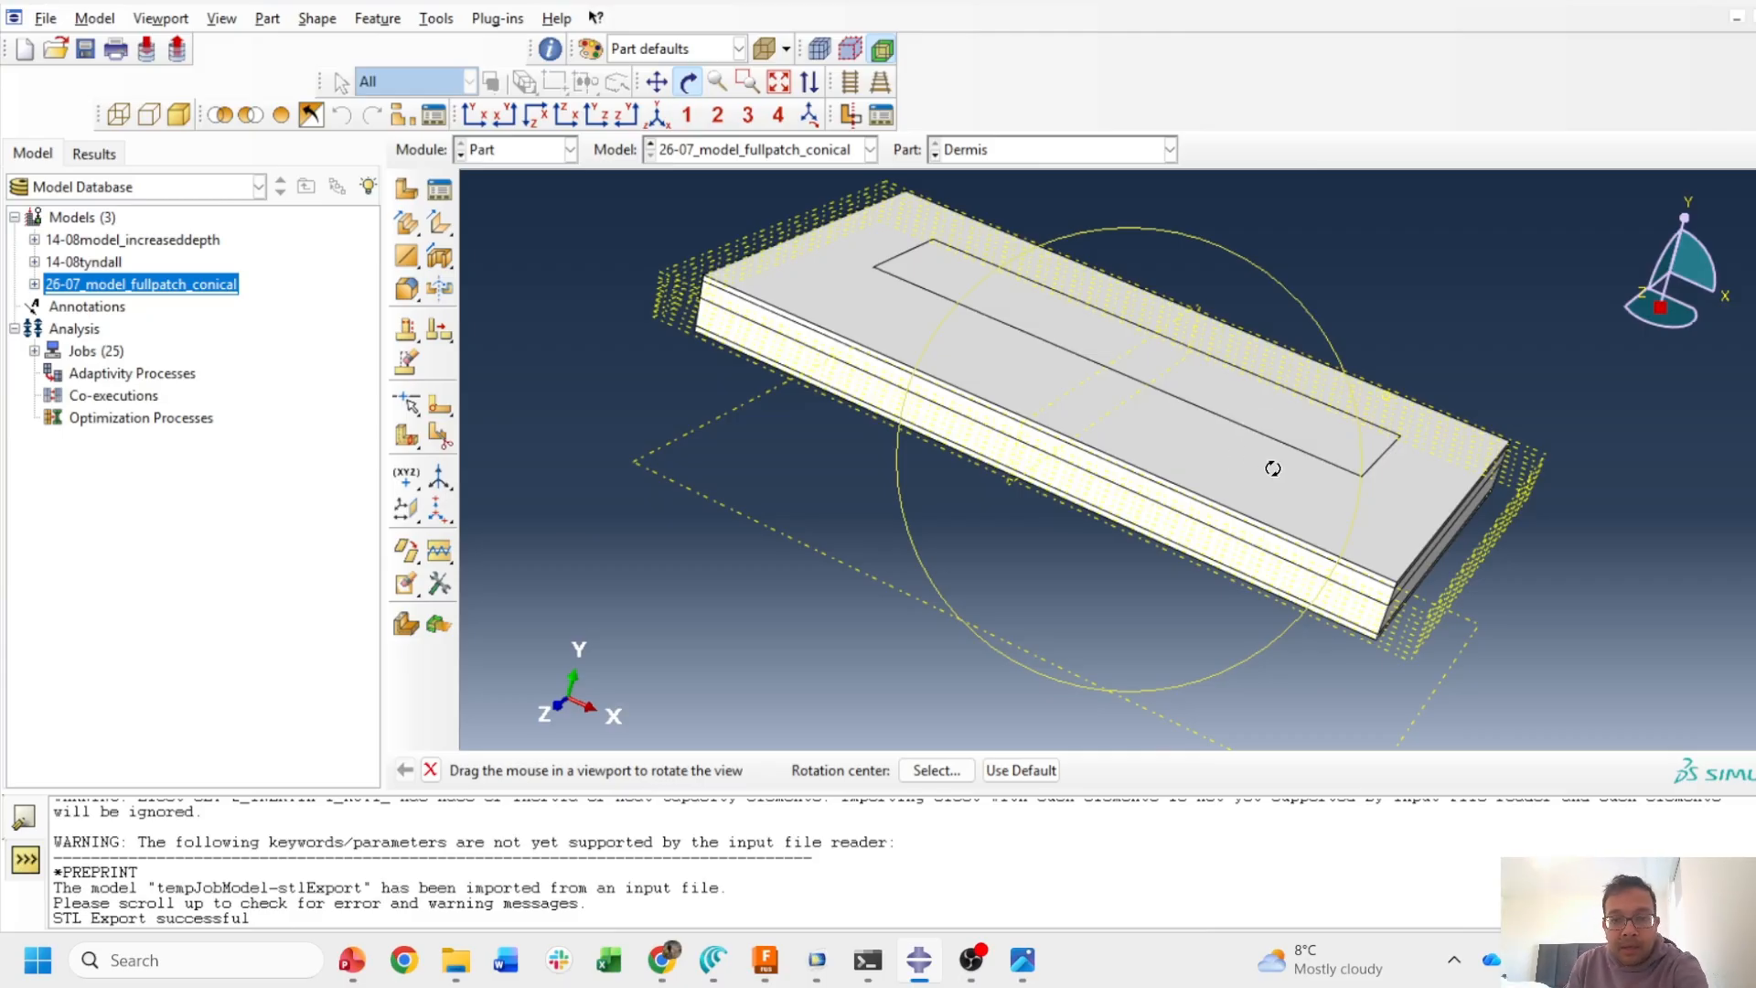
- Examine the Dermis part from several angles and review its feature list in the 26-07_model_fullpatch_conical model
drag(1264, 452, 1151, 488)
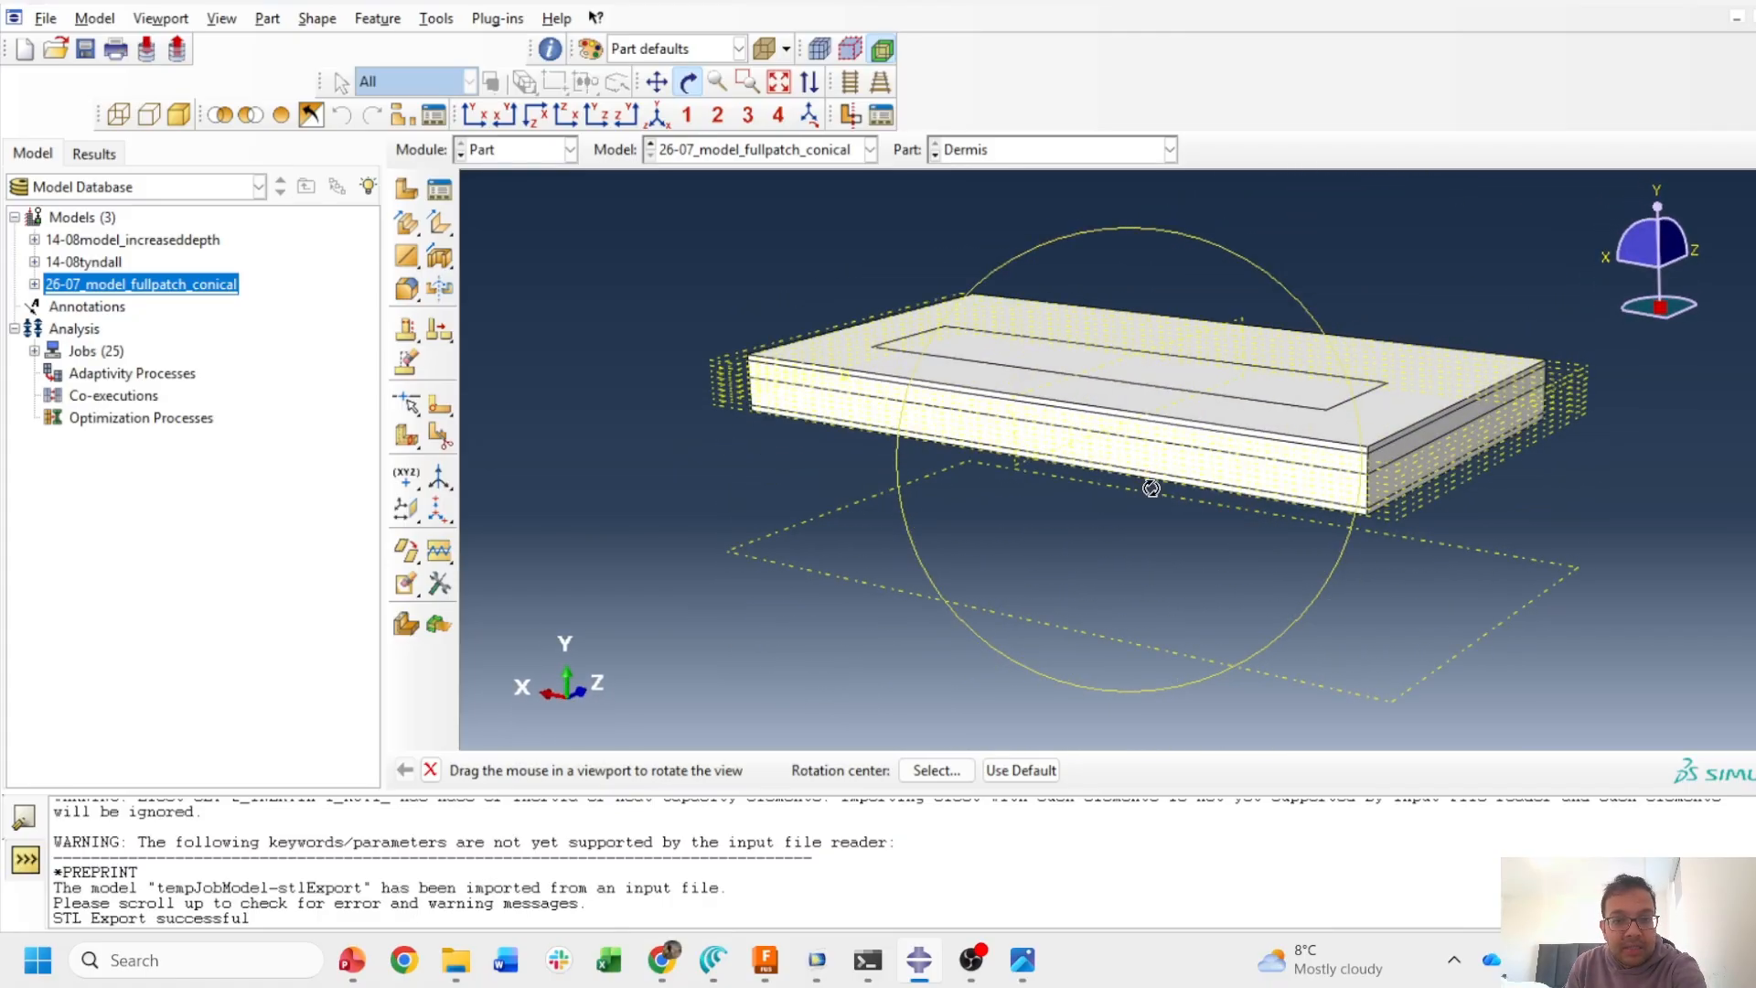
drag(1063, 400, 1097, 415)
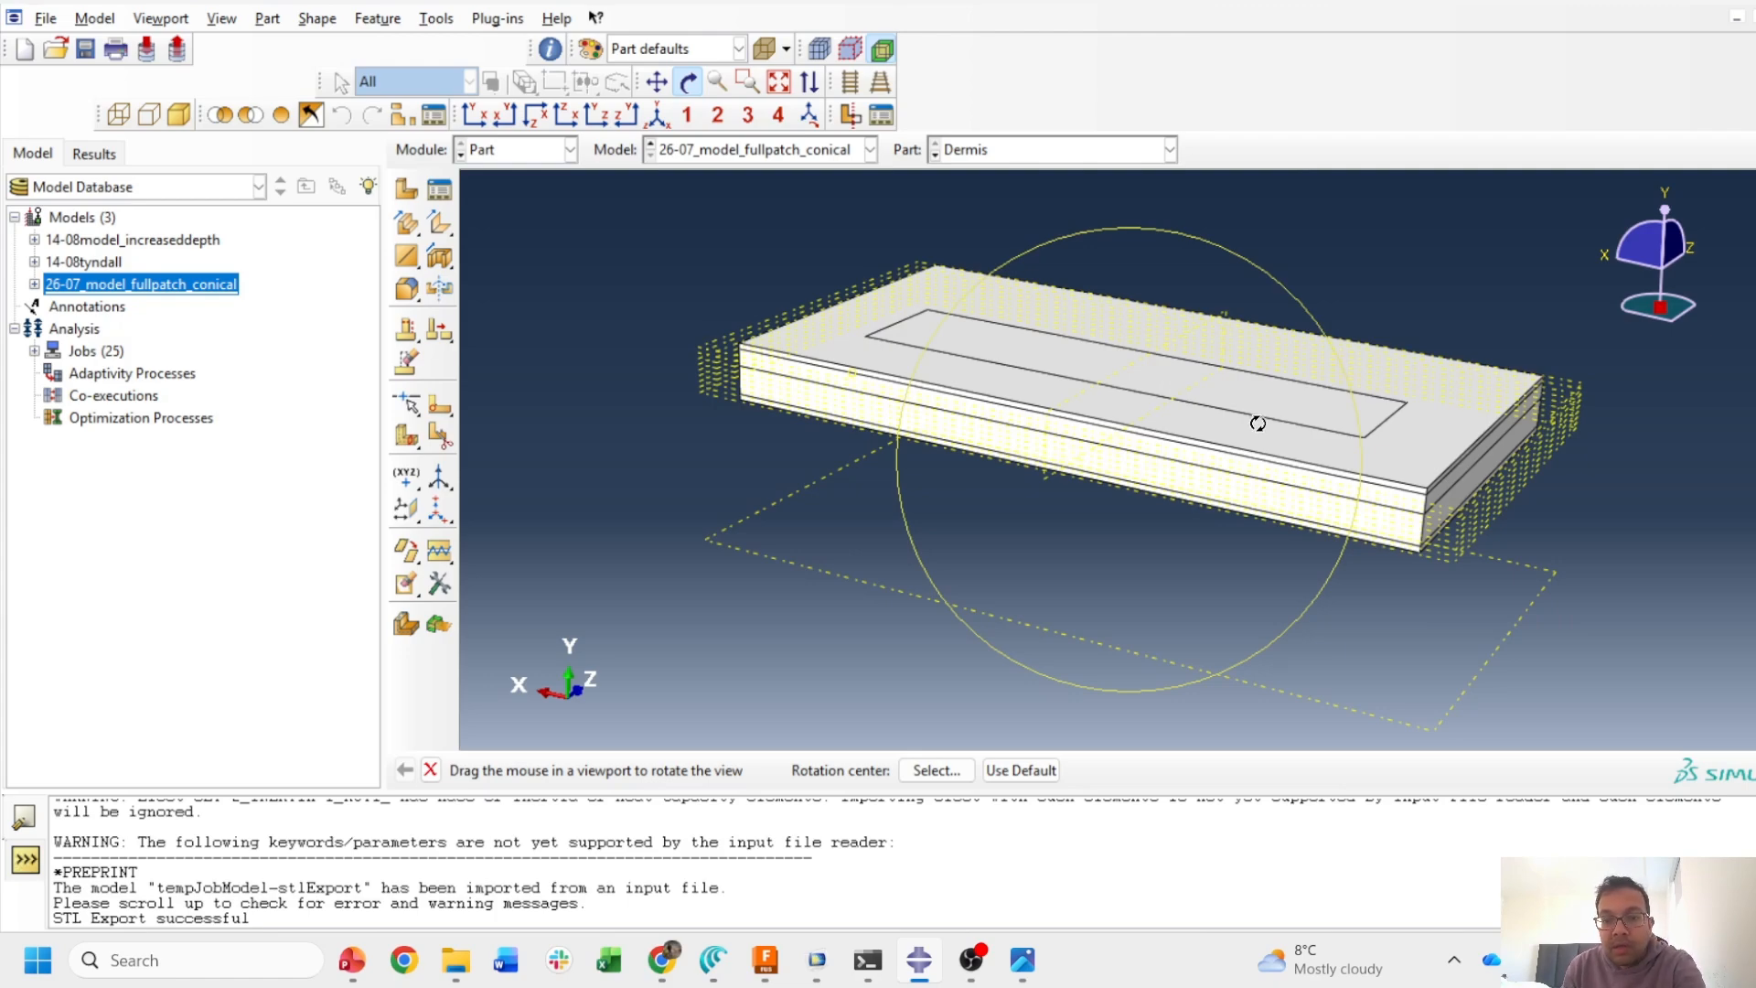
mouse_move(1133, 403)
mouse_down()
mouse_move(1141, 420)
mouse_move(1143, 395)
mouse_up()
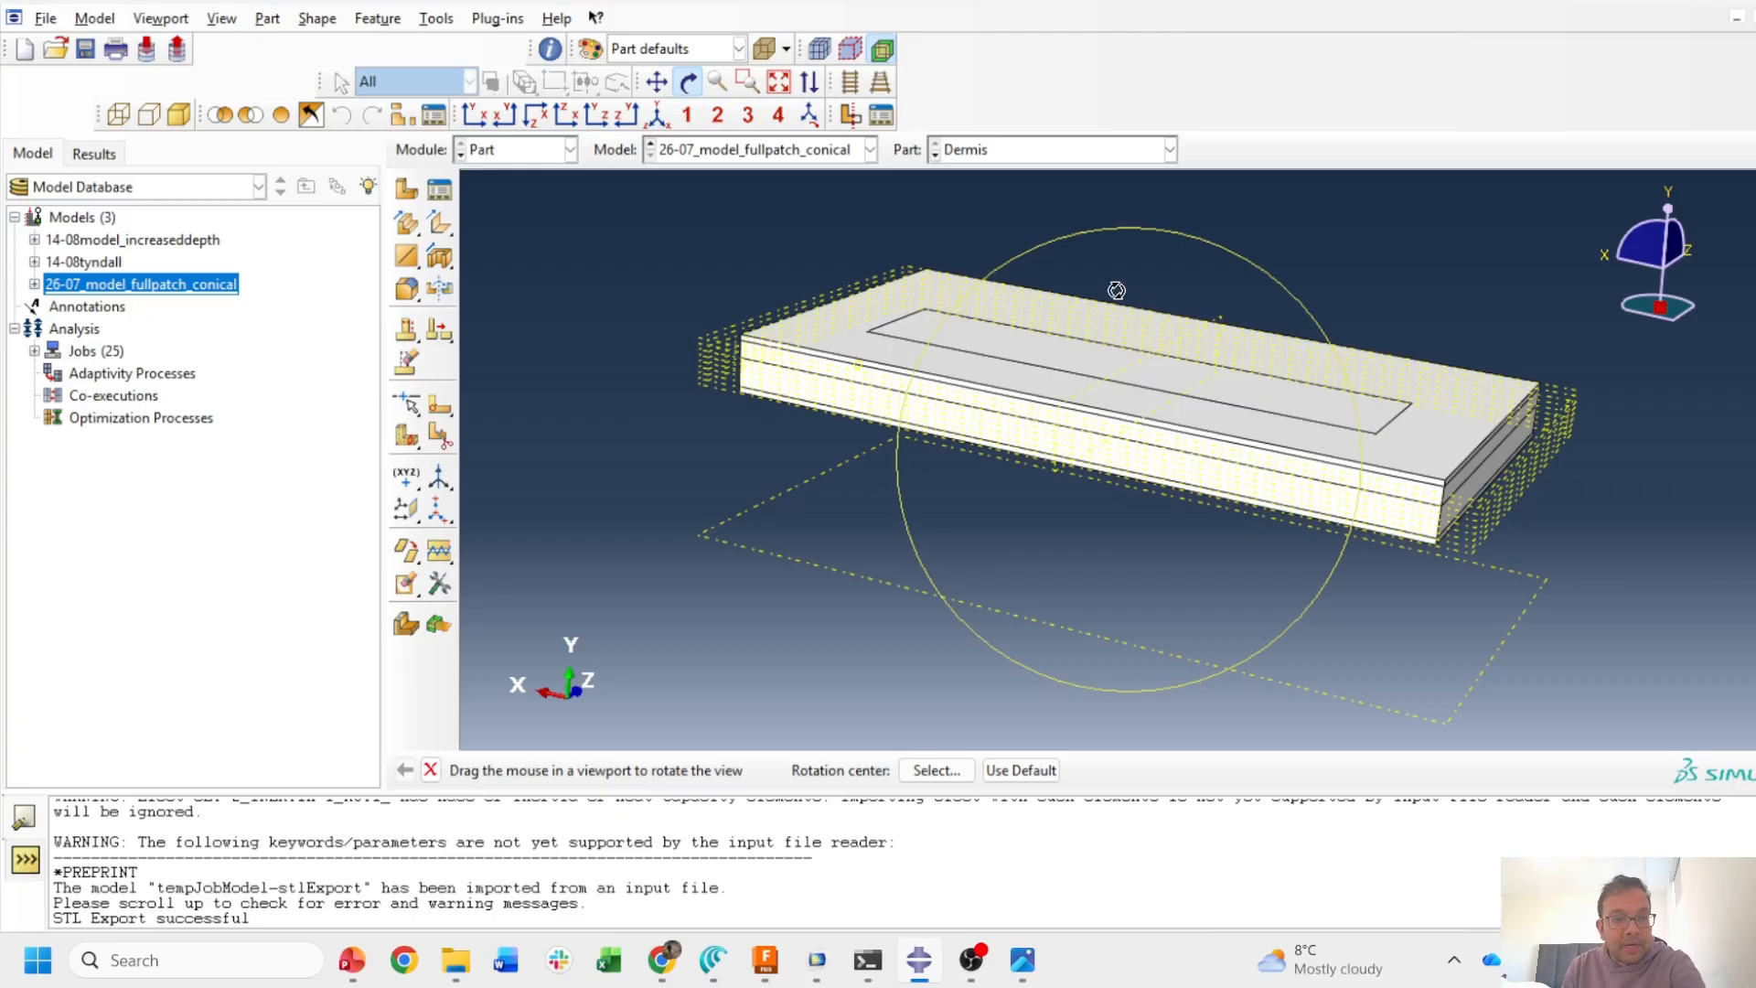
drag(1067, 303, 1241, 399)
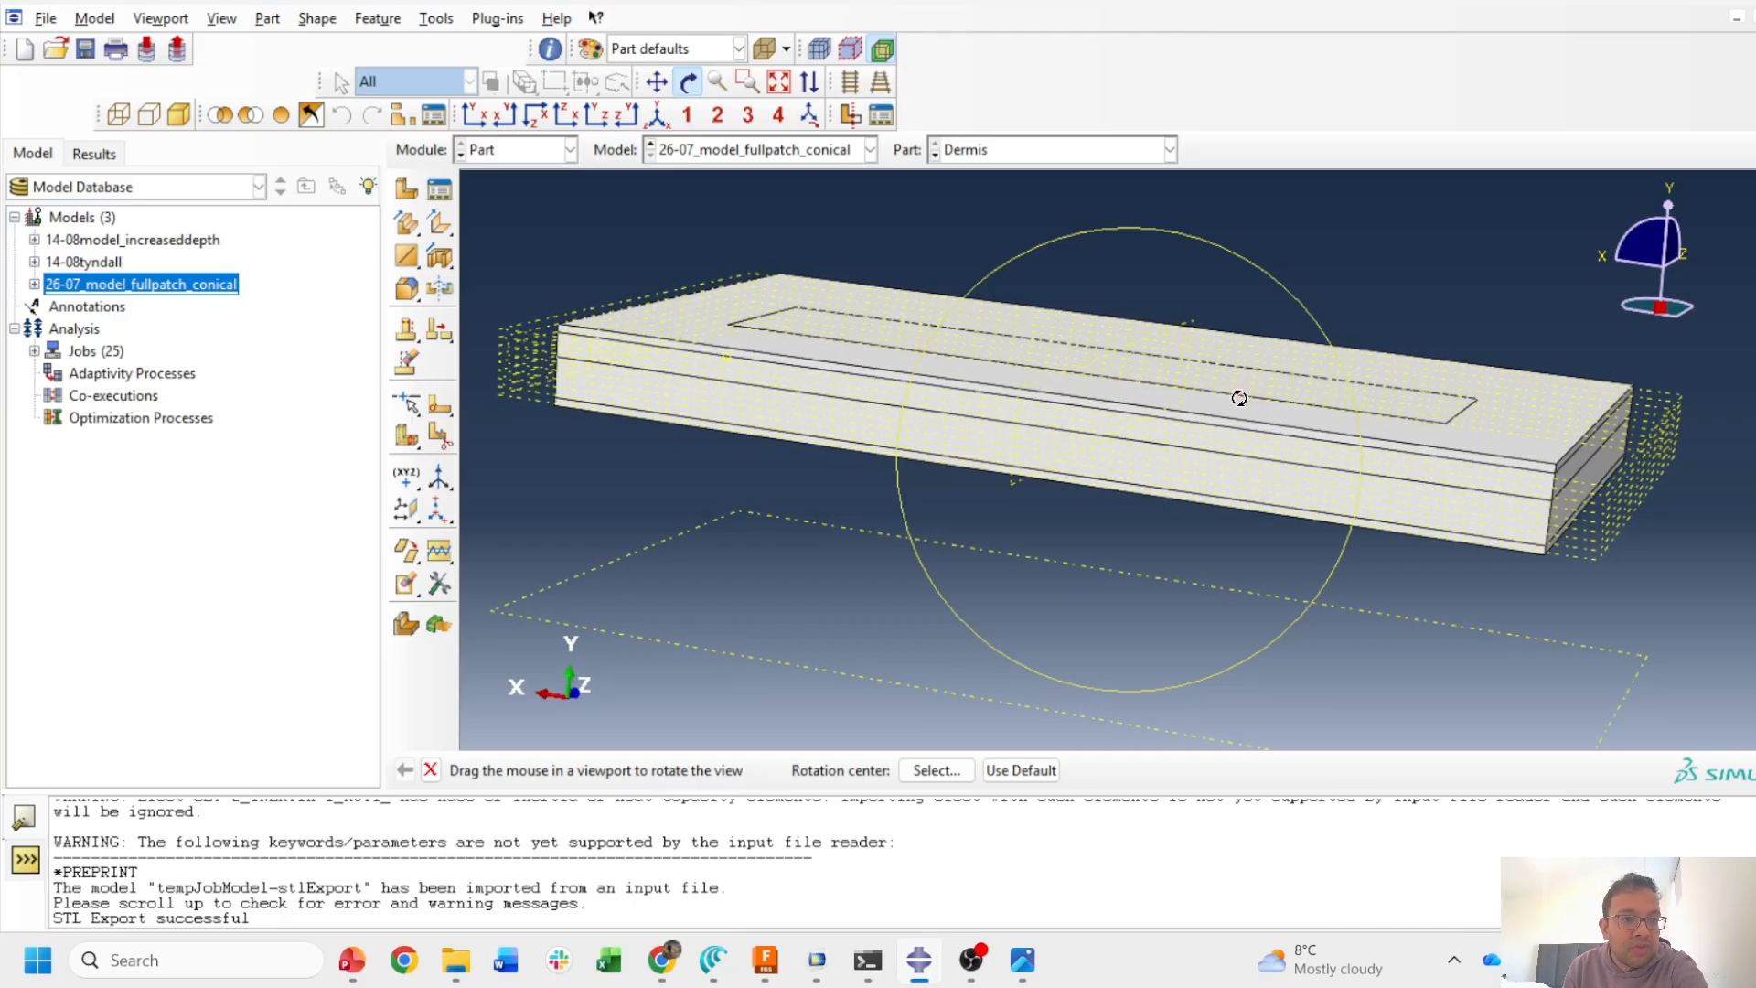
click(35, 283)
click(54, 240)
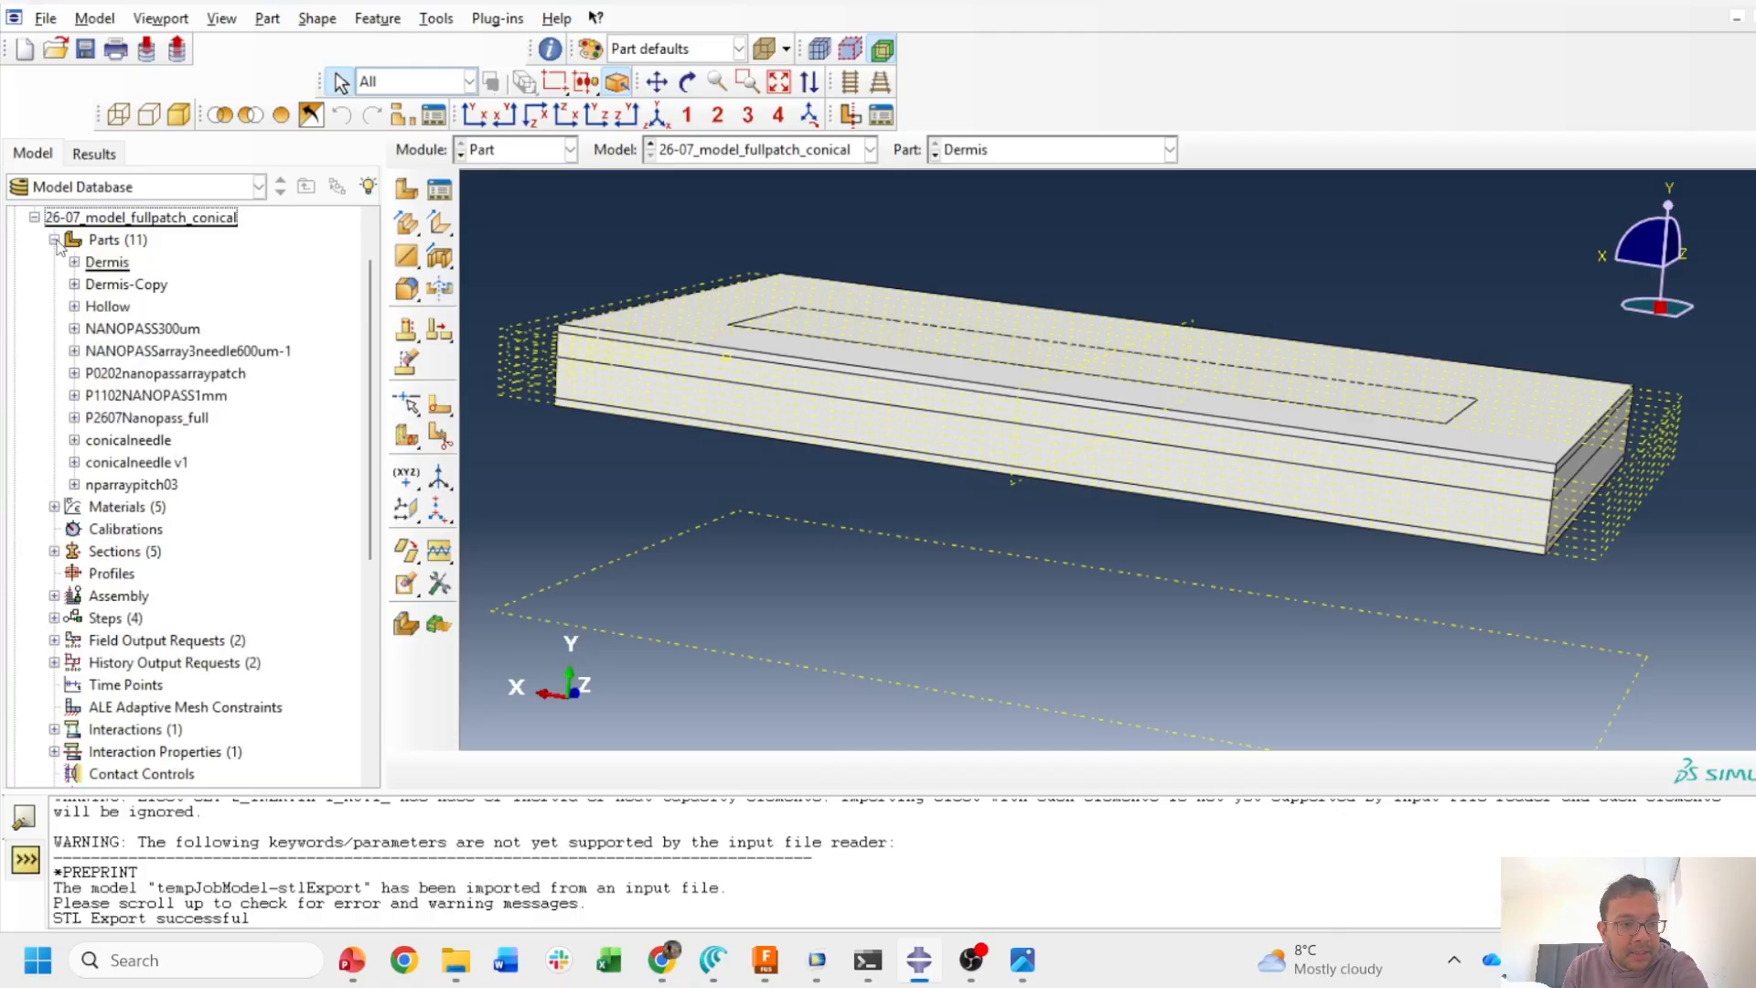
click(107, 262)
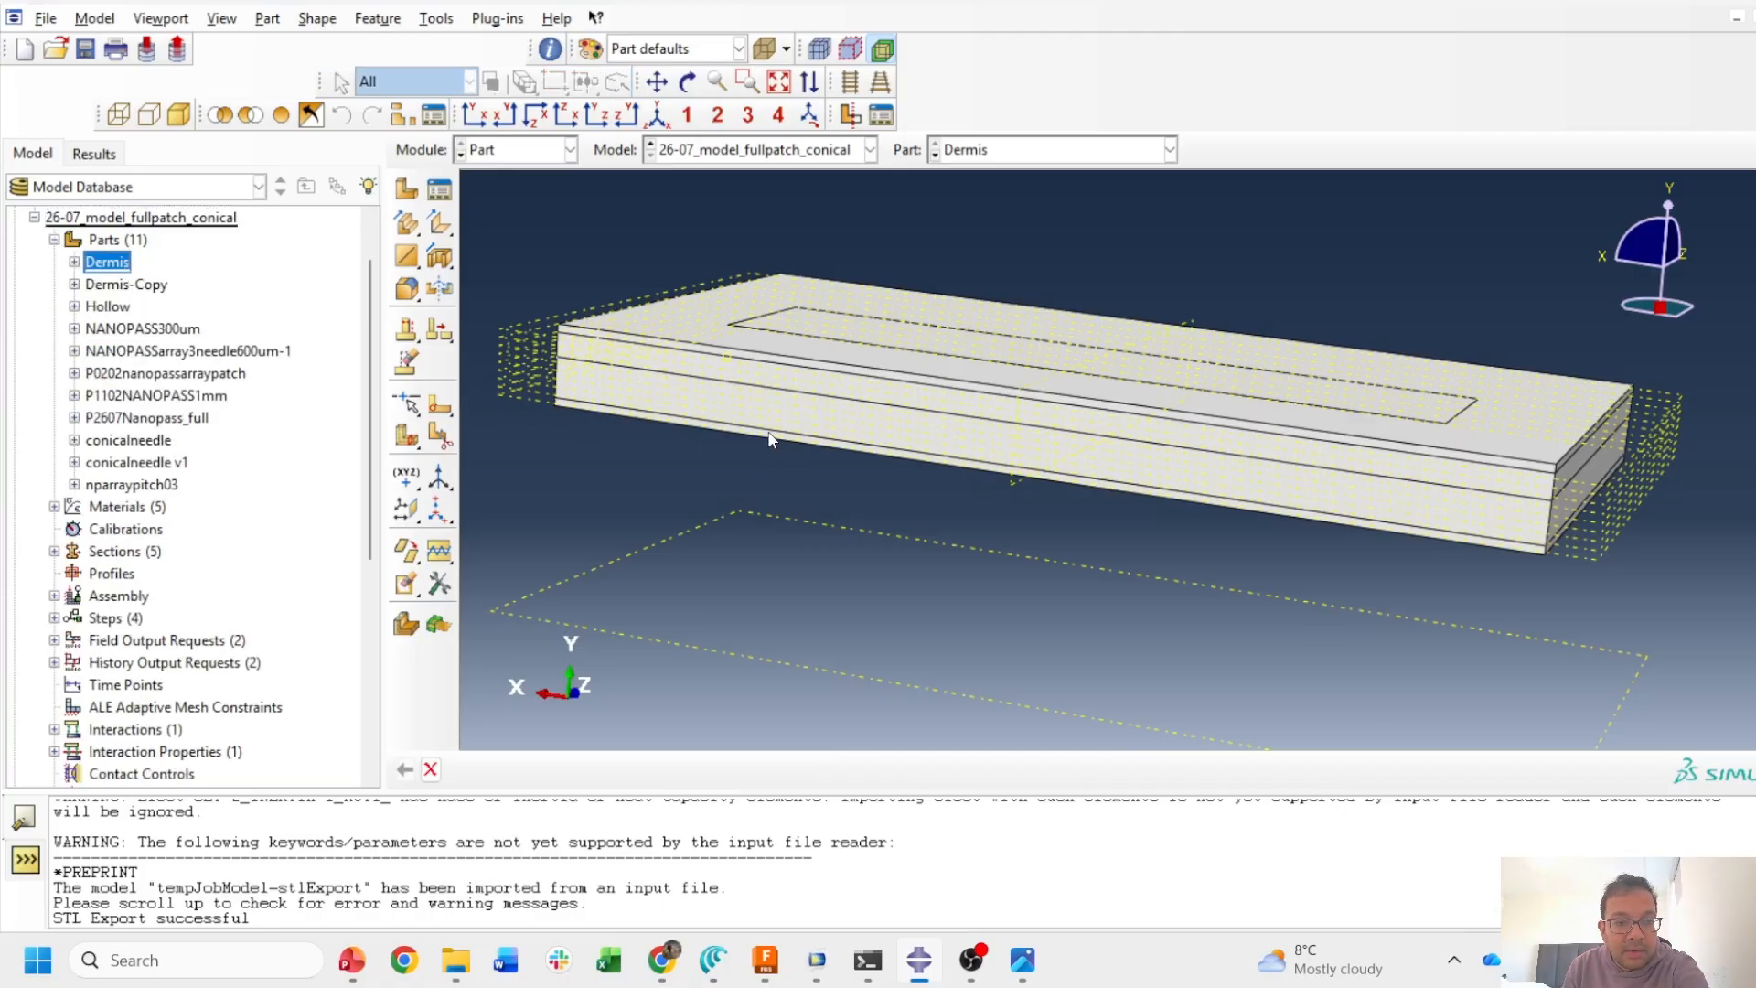
click(74, 263)
click(94, 284)
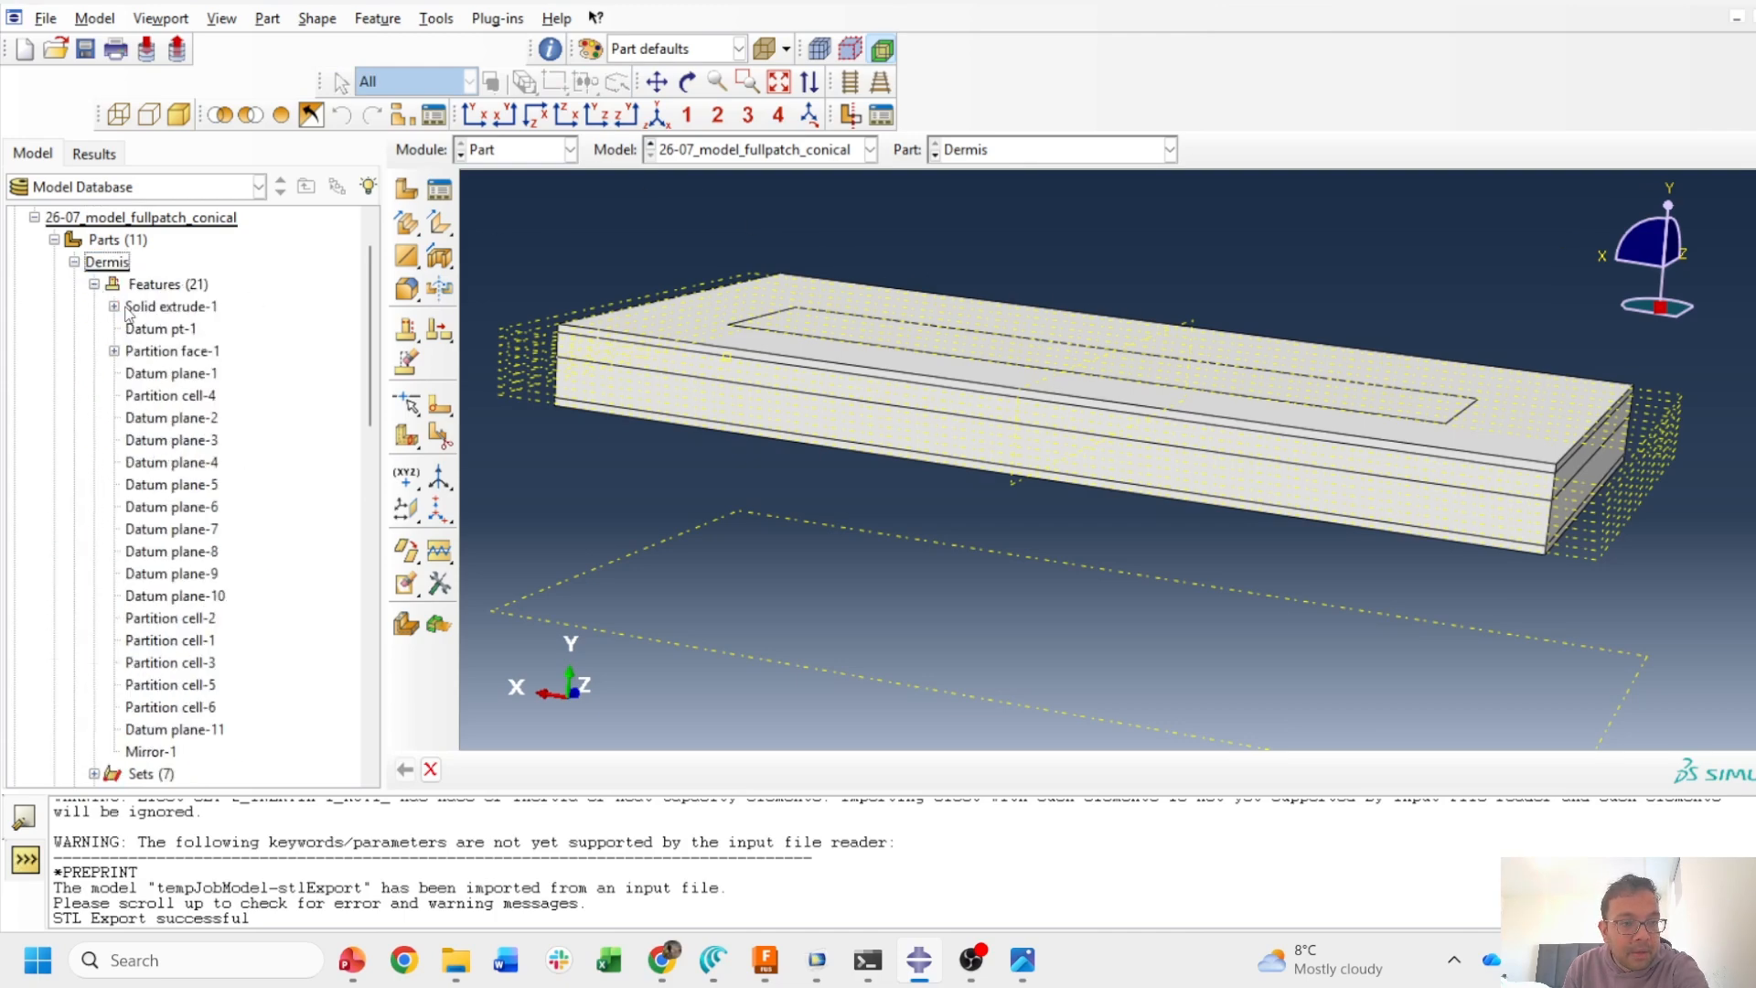
click(188, 287)
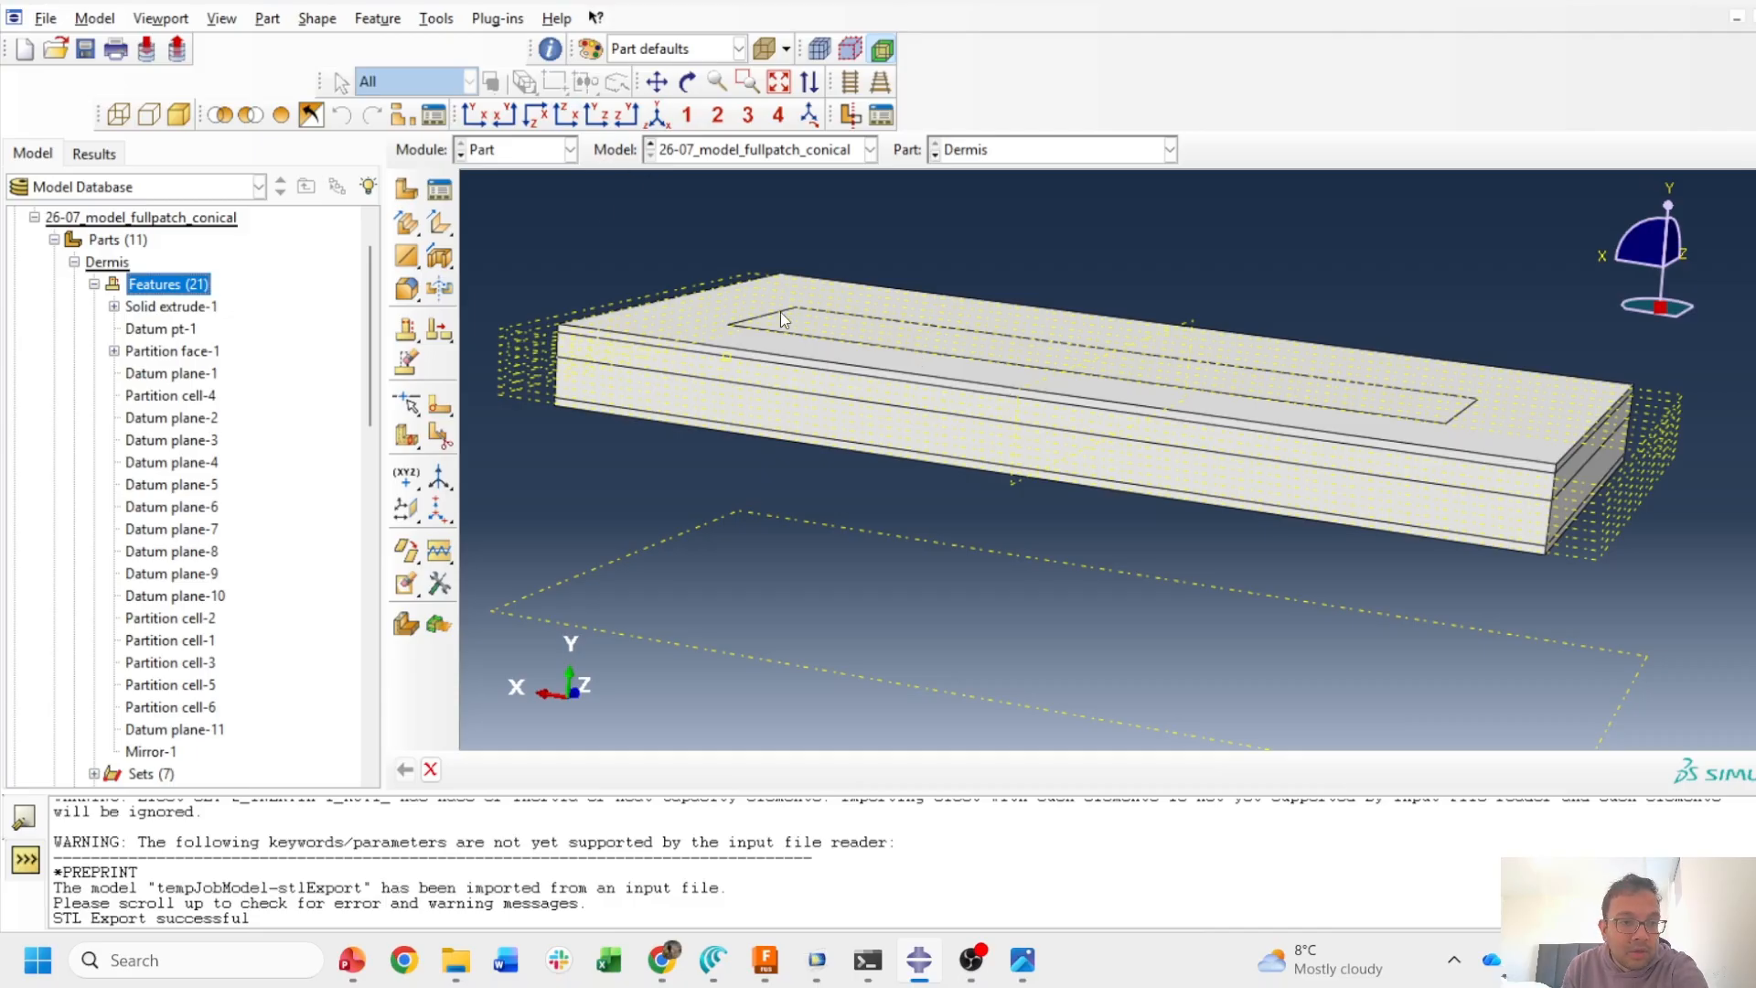
scroll(1082, 369, down, 1)
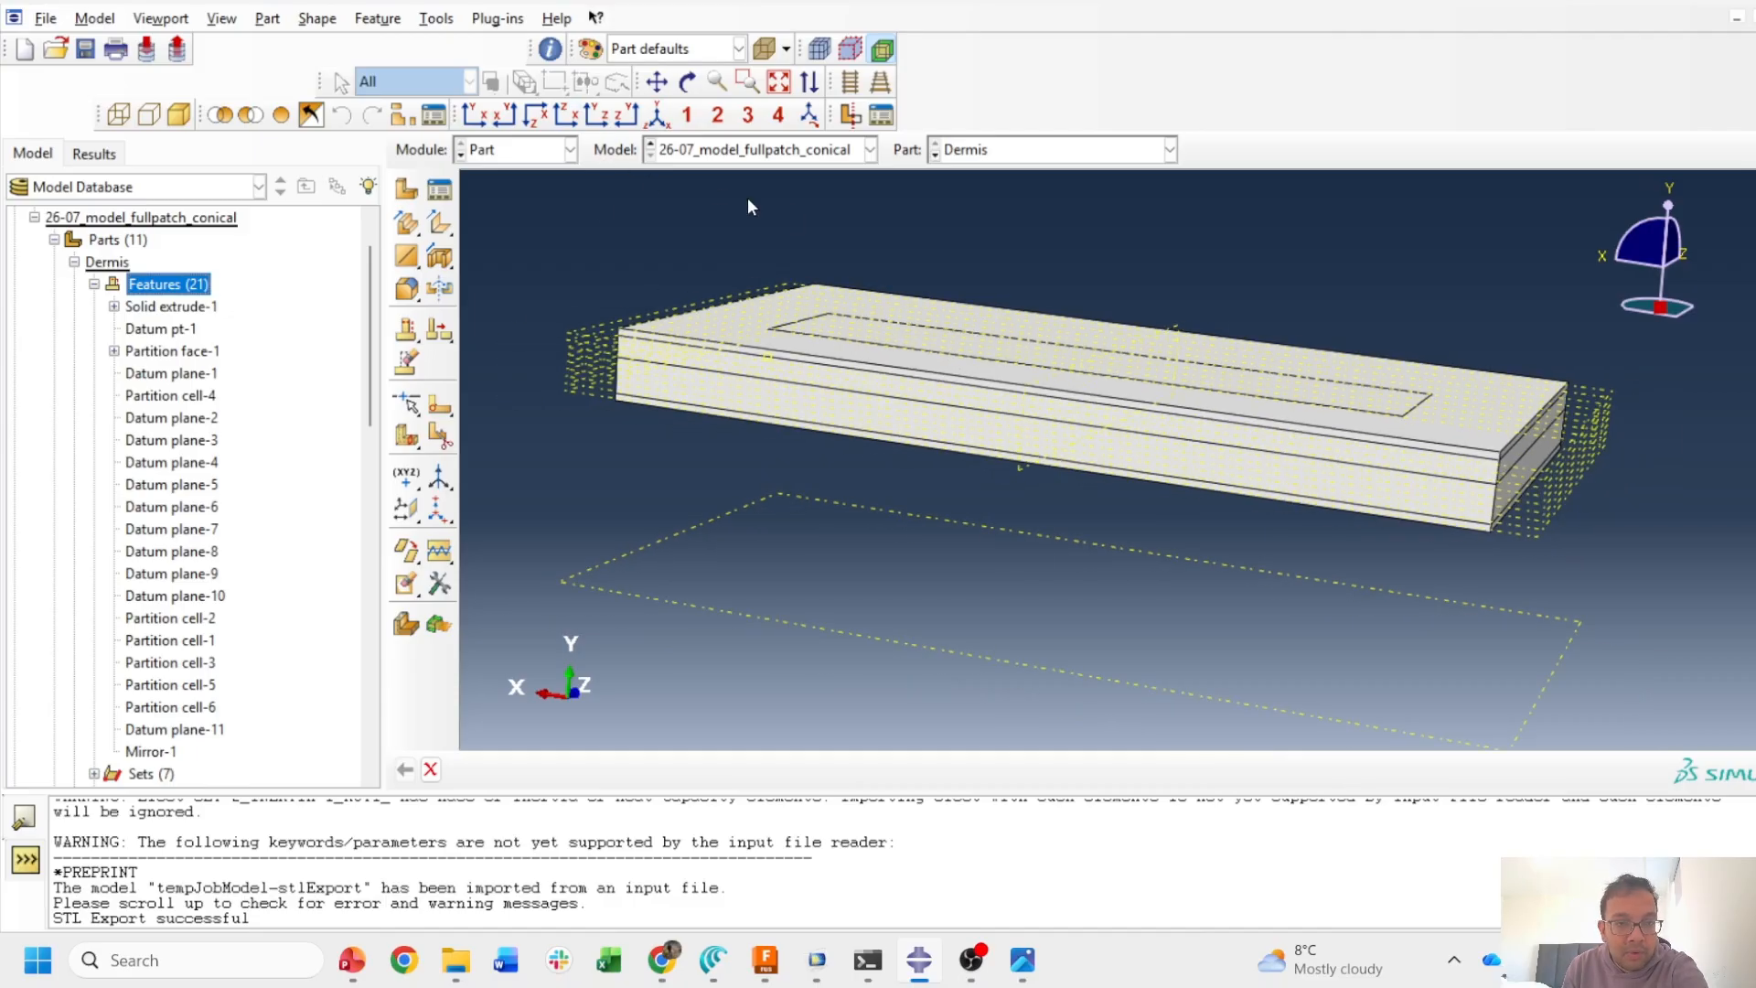
- Export the Dermis part as an ASCII STL file named ABAQUSTOCOMSOL in Downloads and check the export message
click(499, 20)
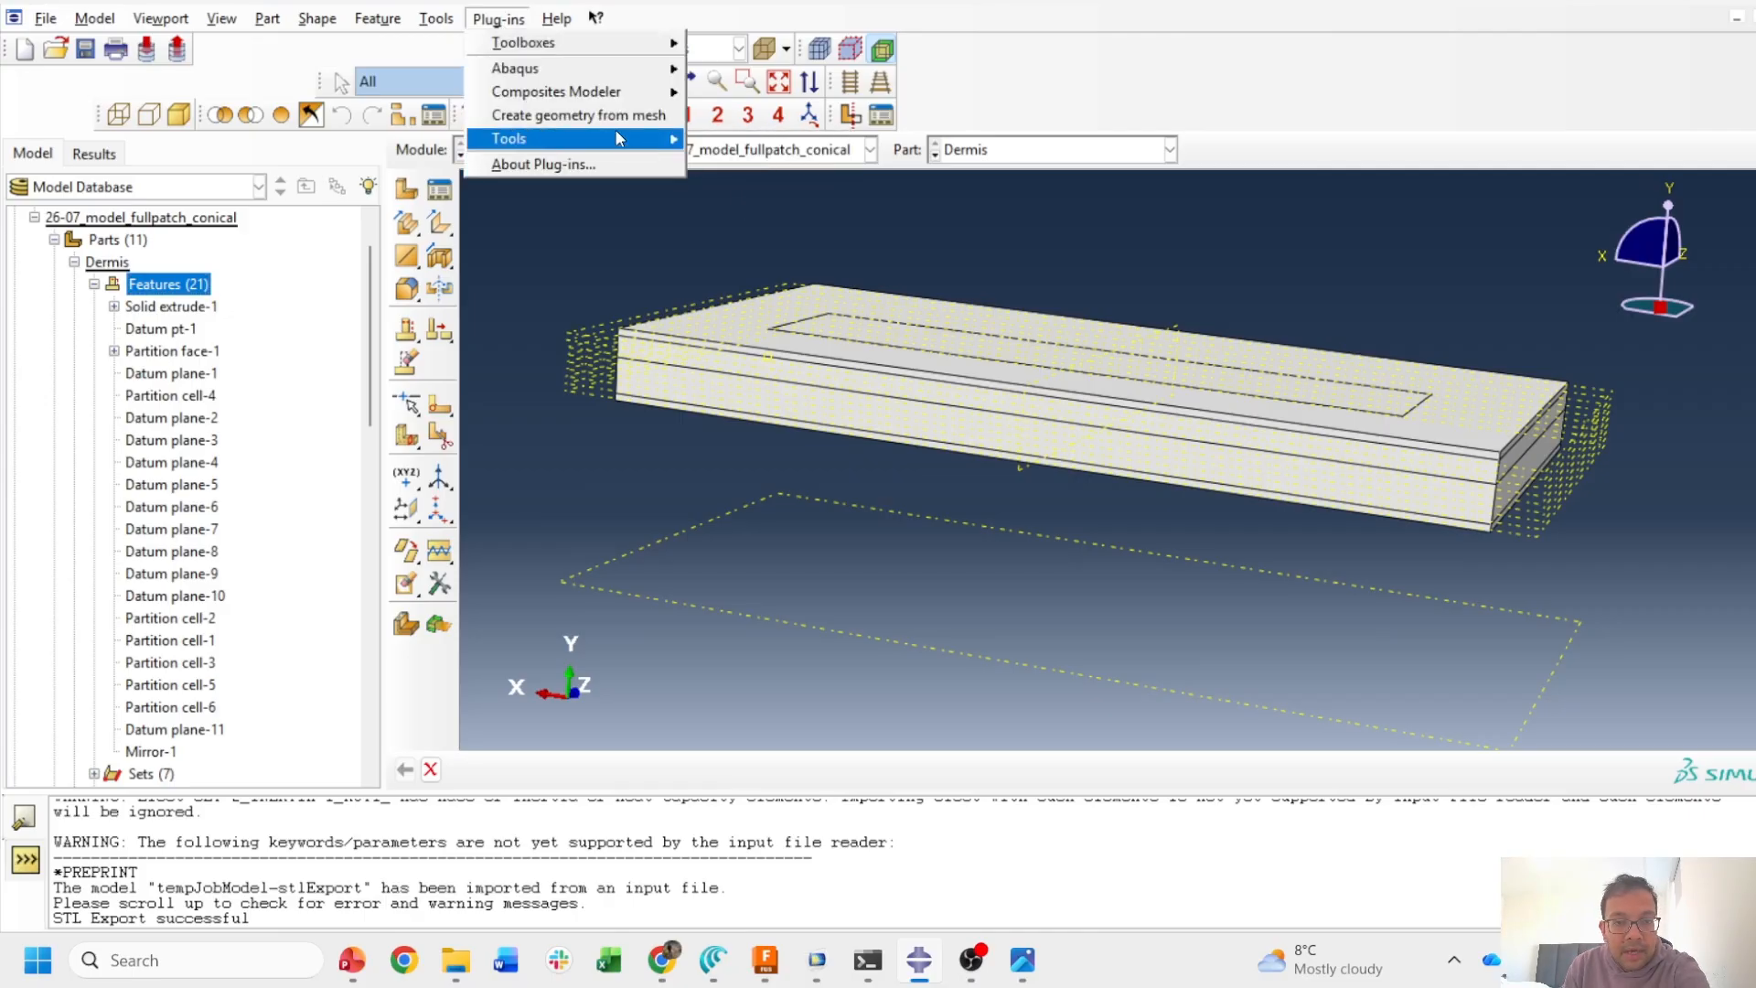
mouse_move(614, 132)
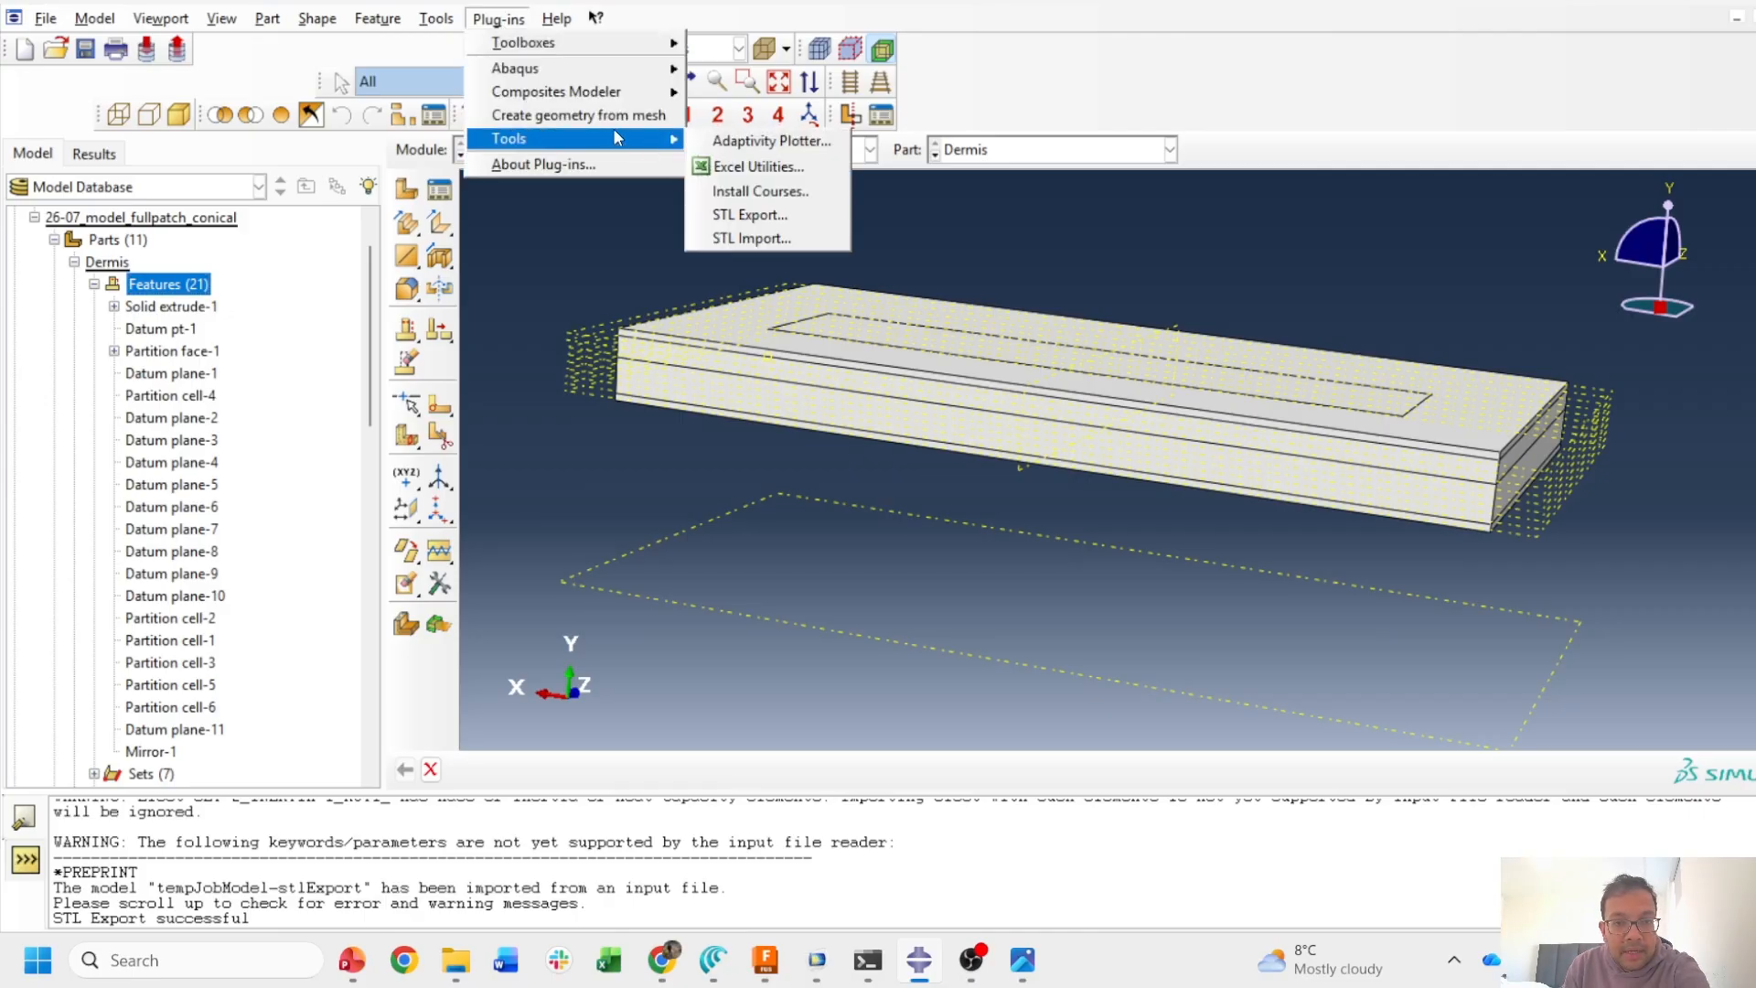
click(774, 222)
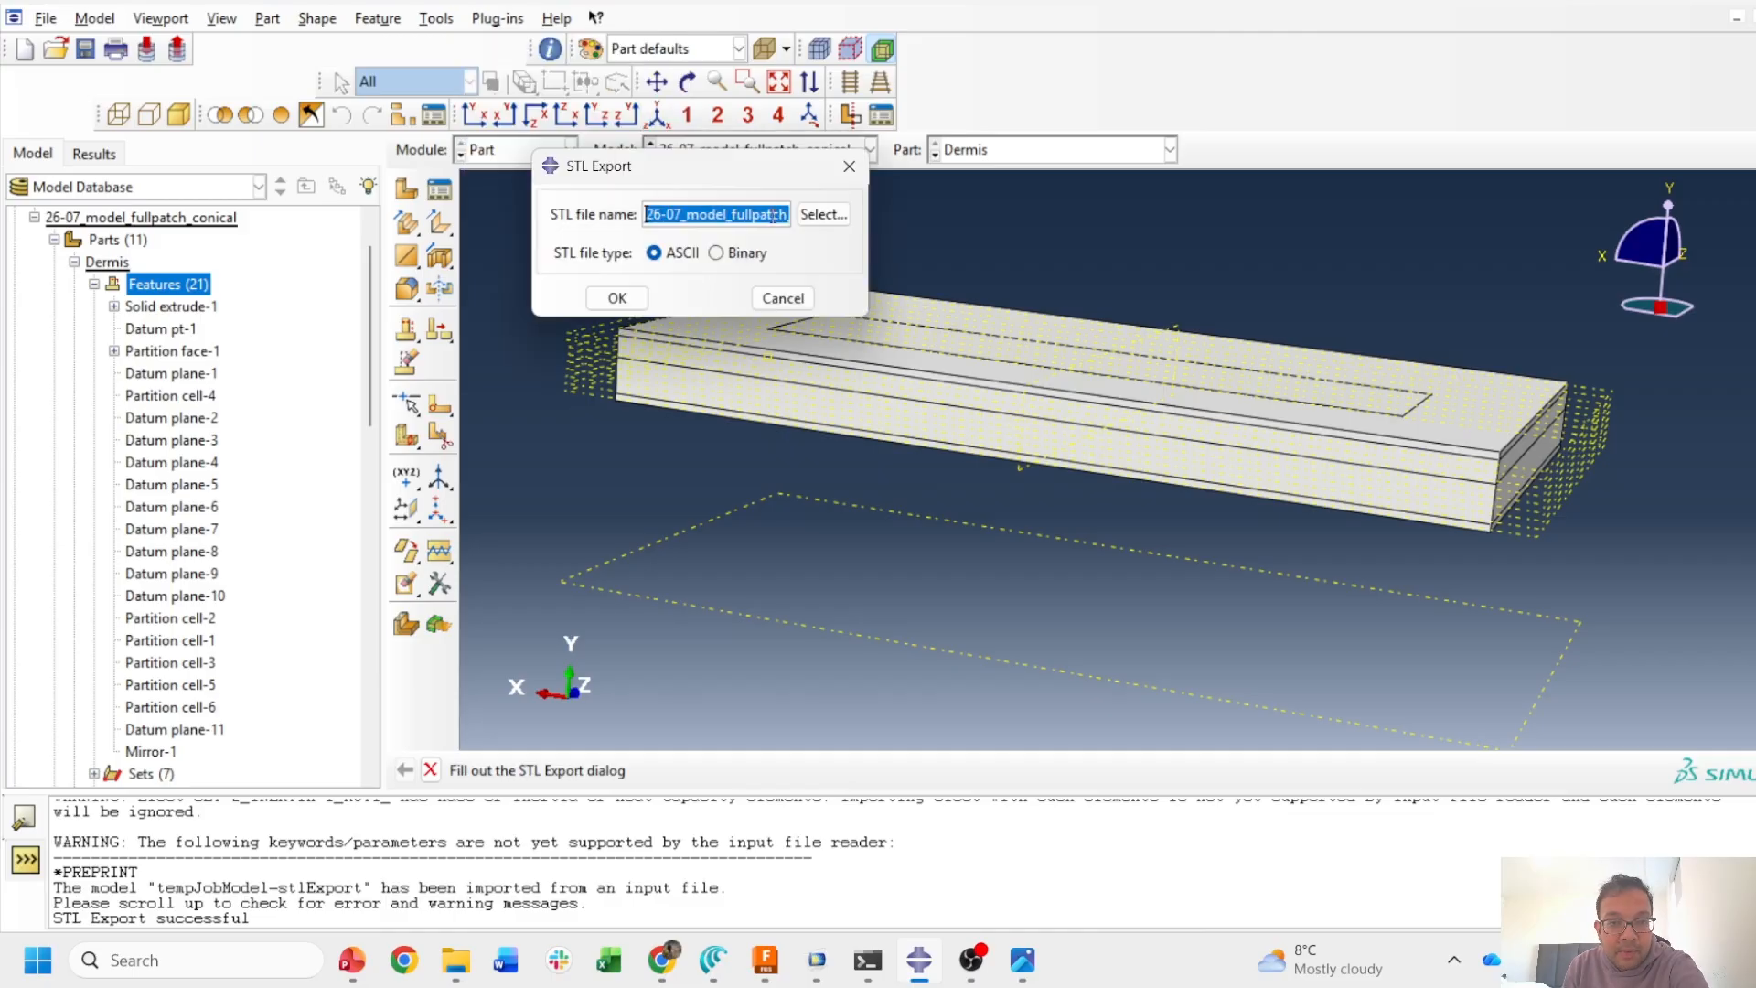
click(825, 218)
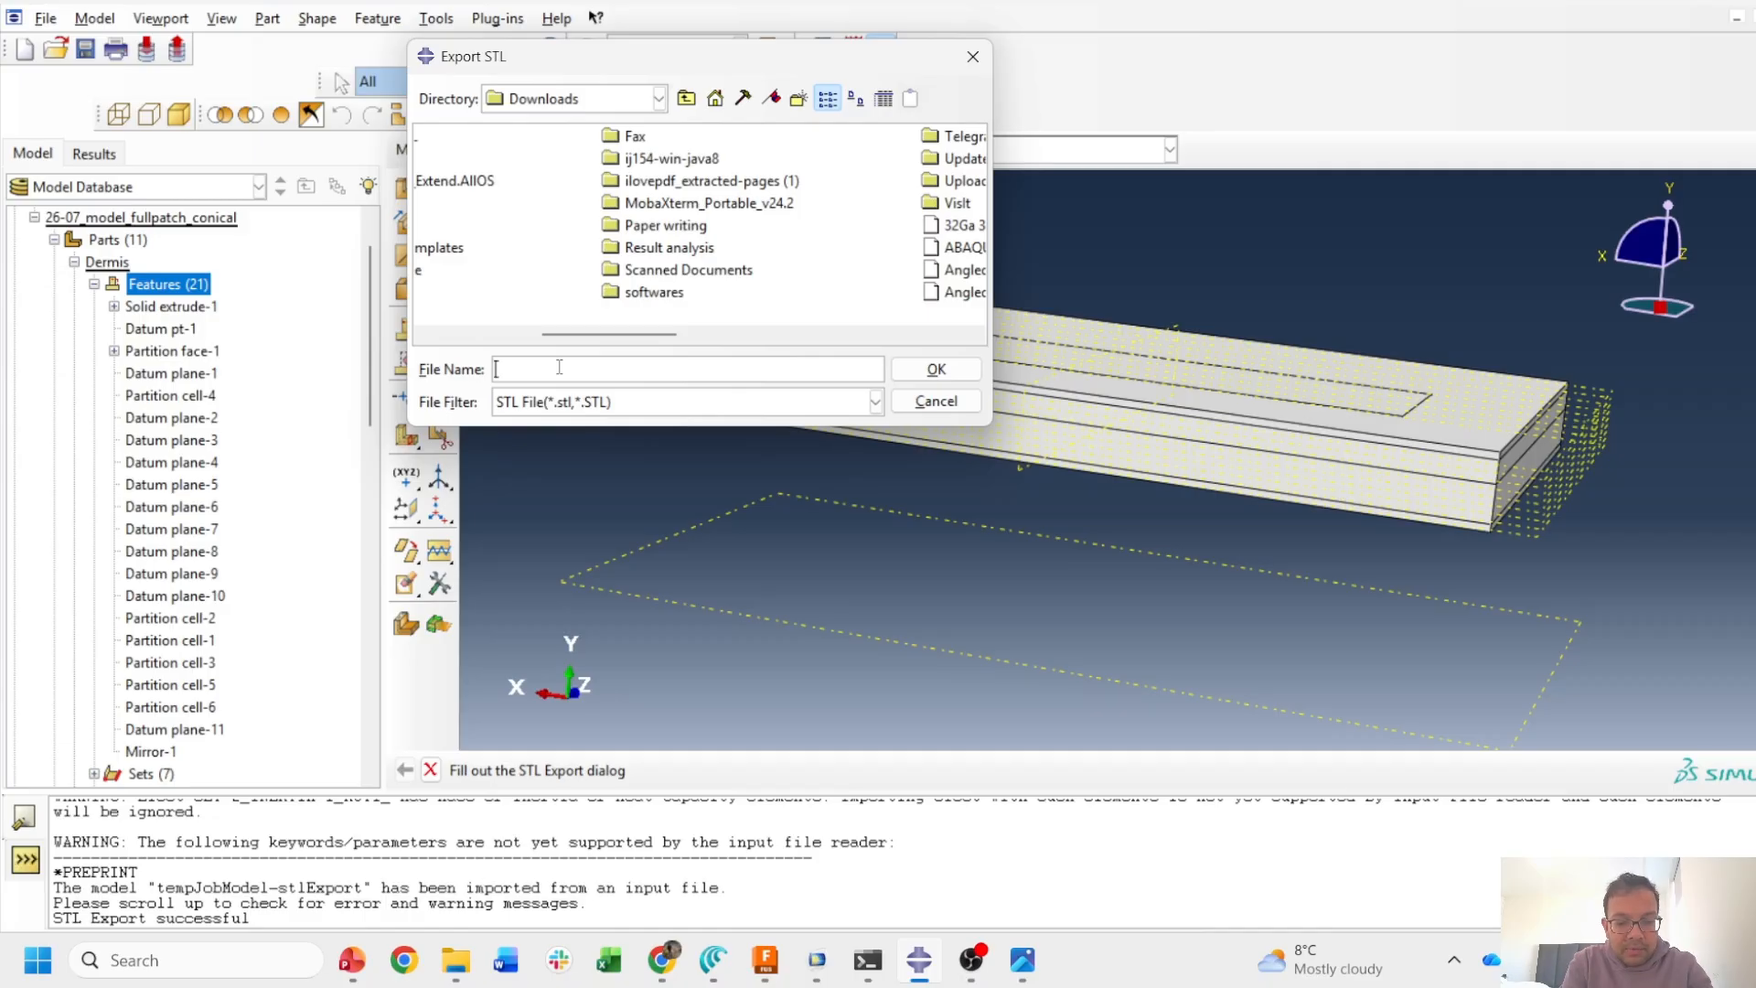
text(ABAQUST)
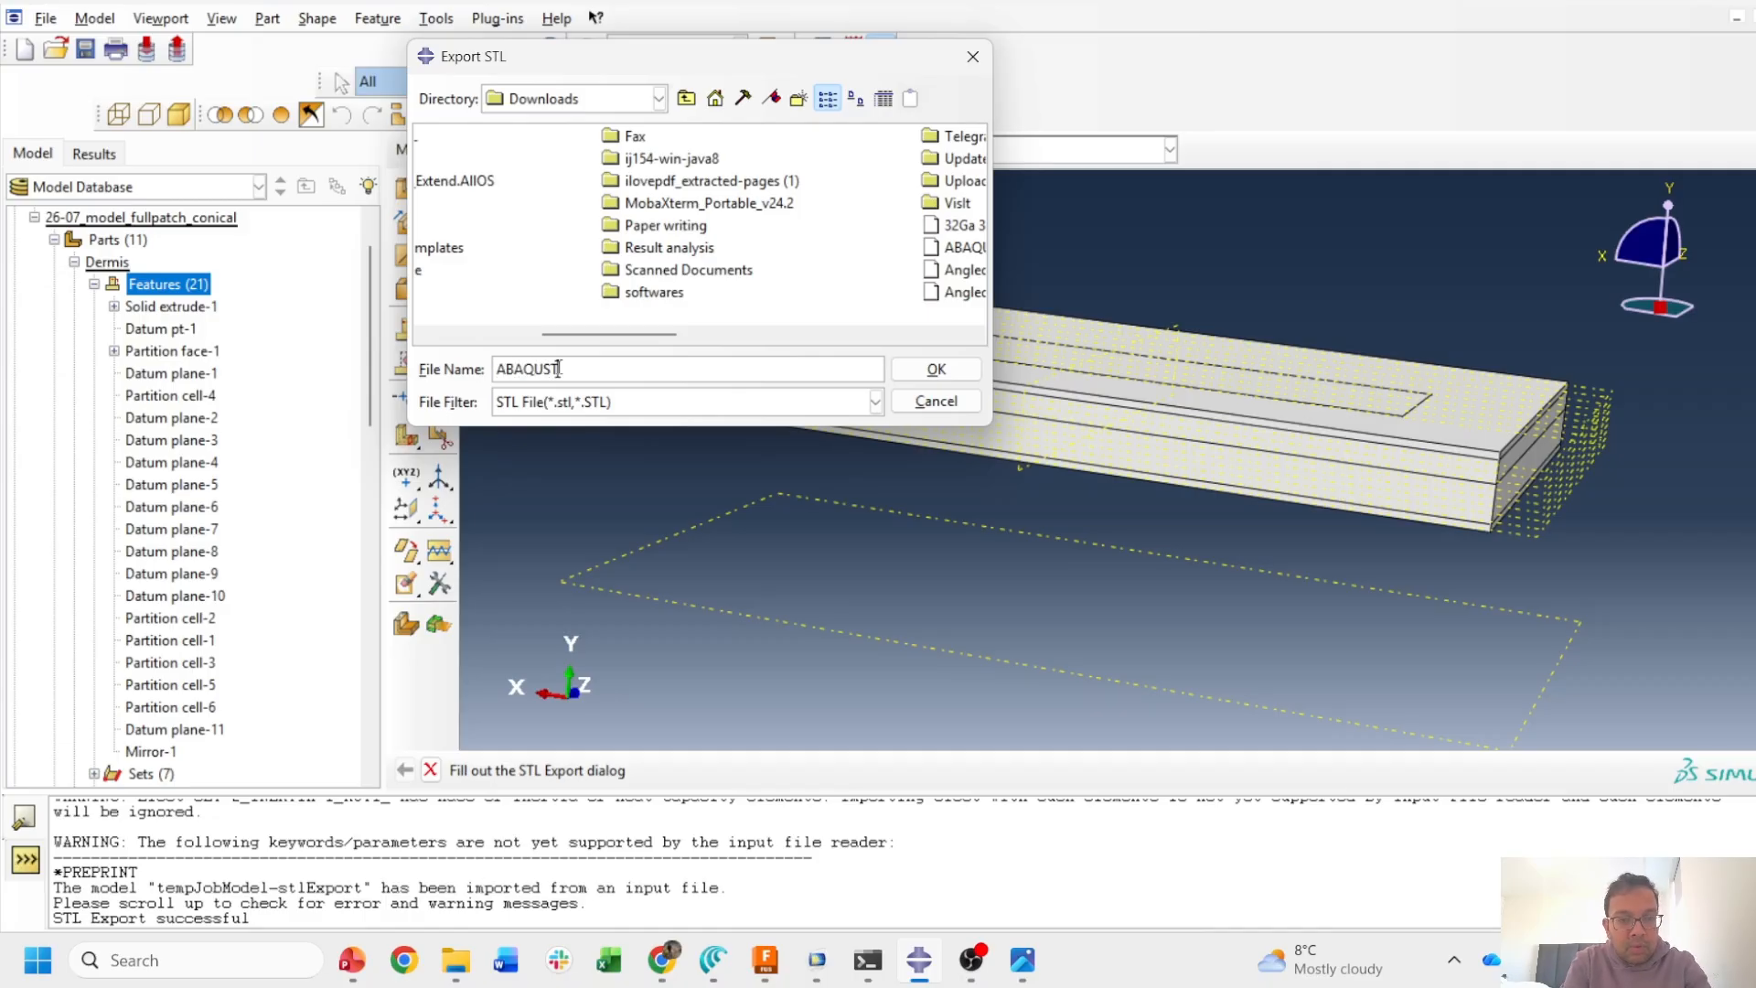
text(OCOMSOL)
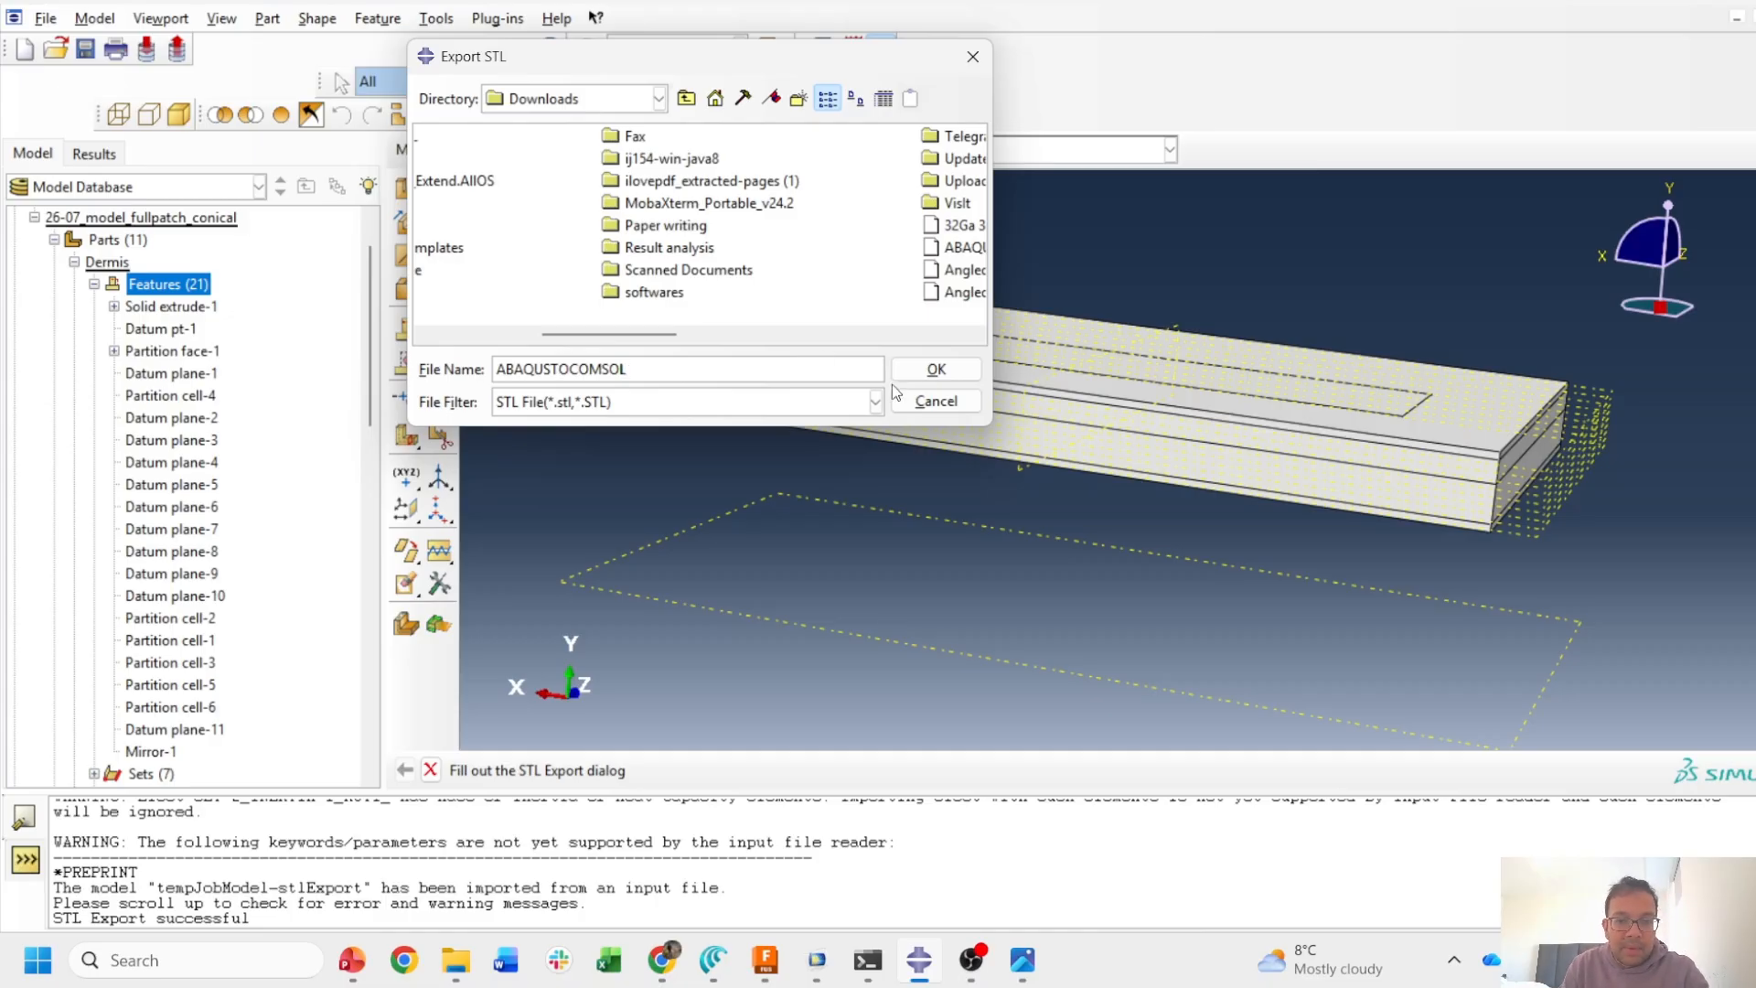
click(936, 370)
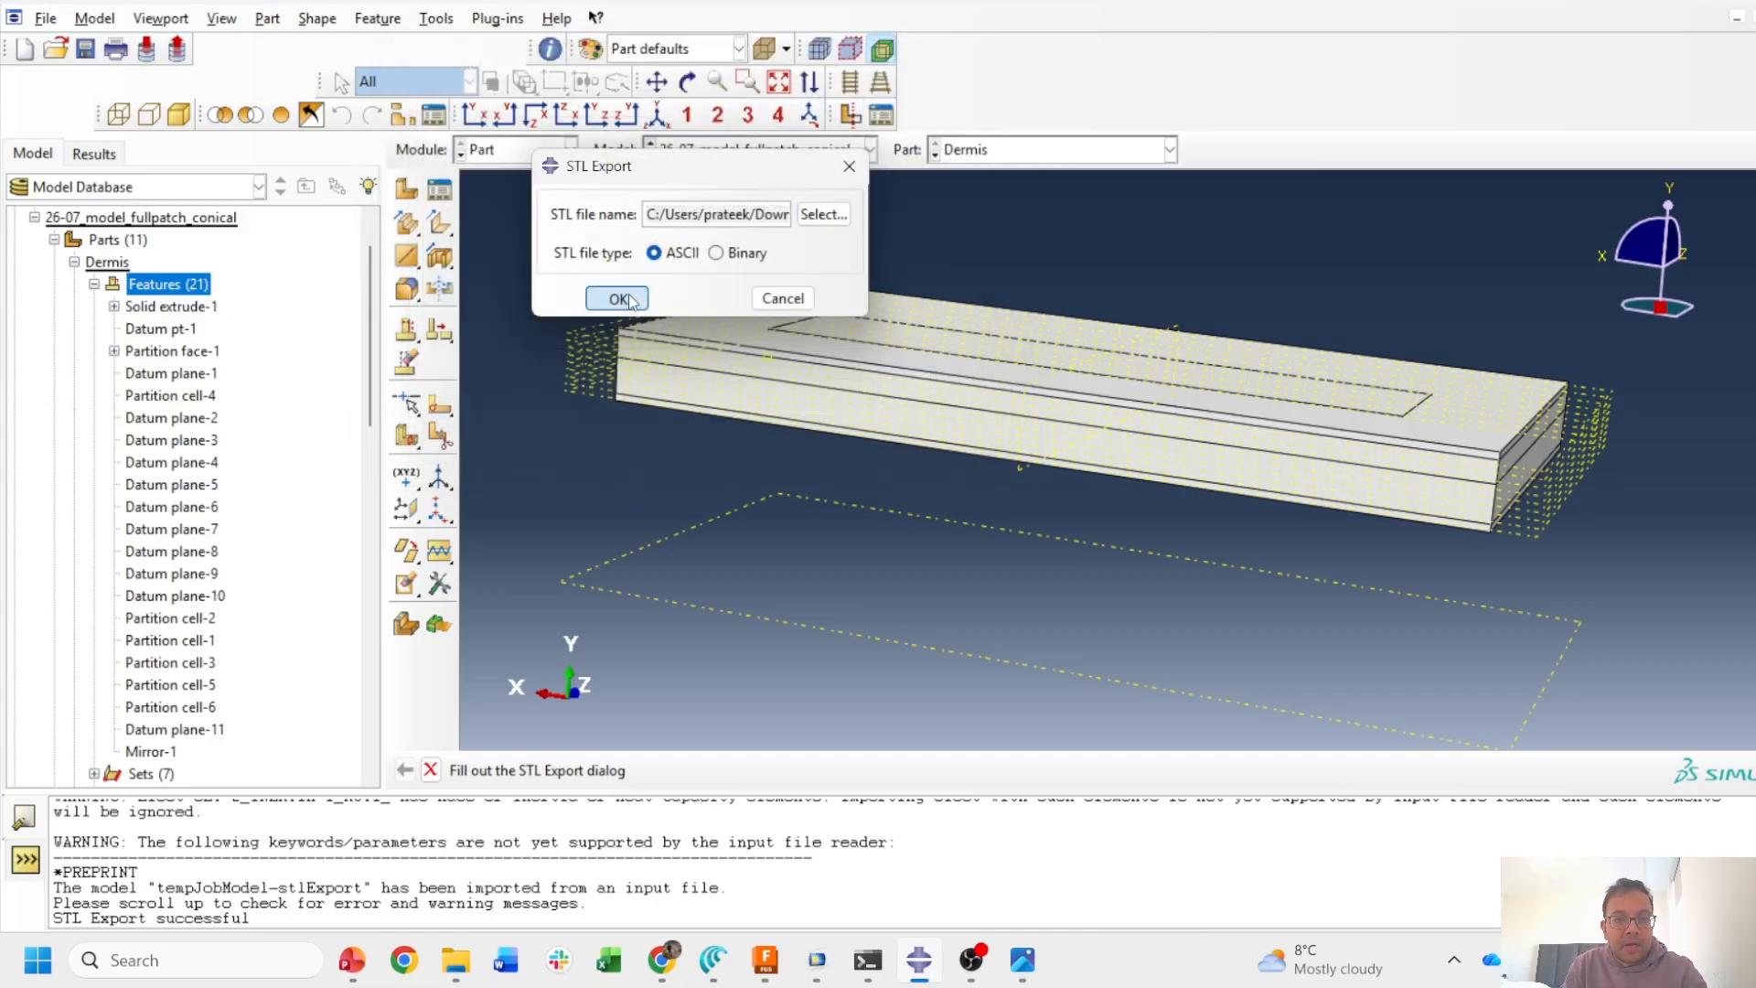
click(631, 302)
click(582, 285)
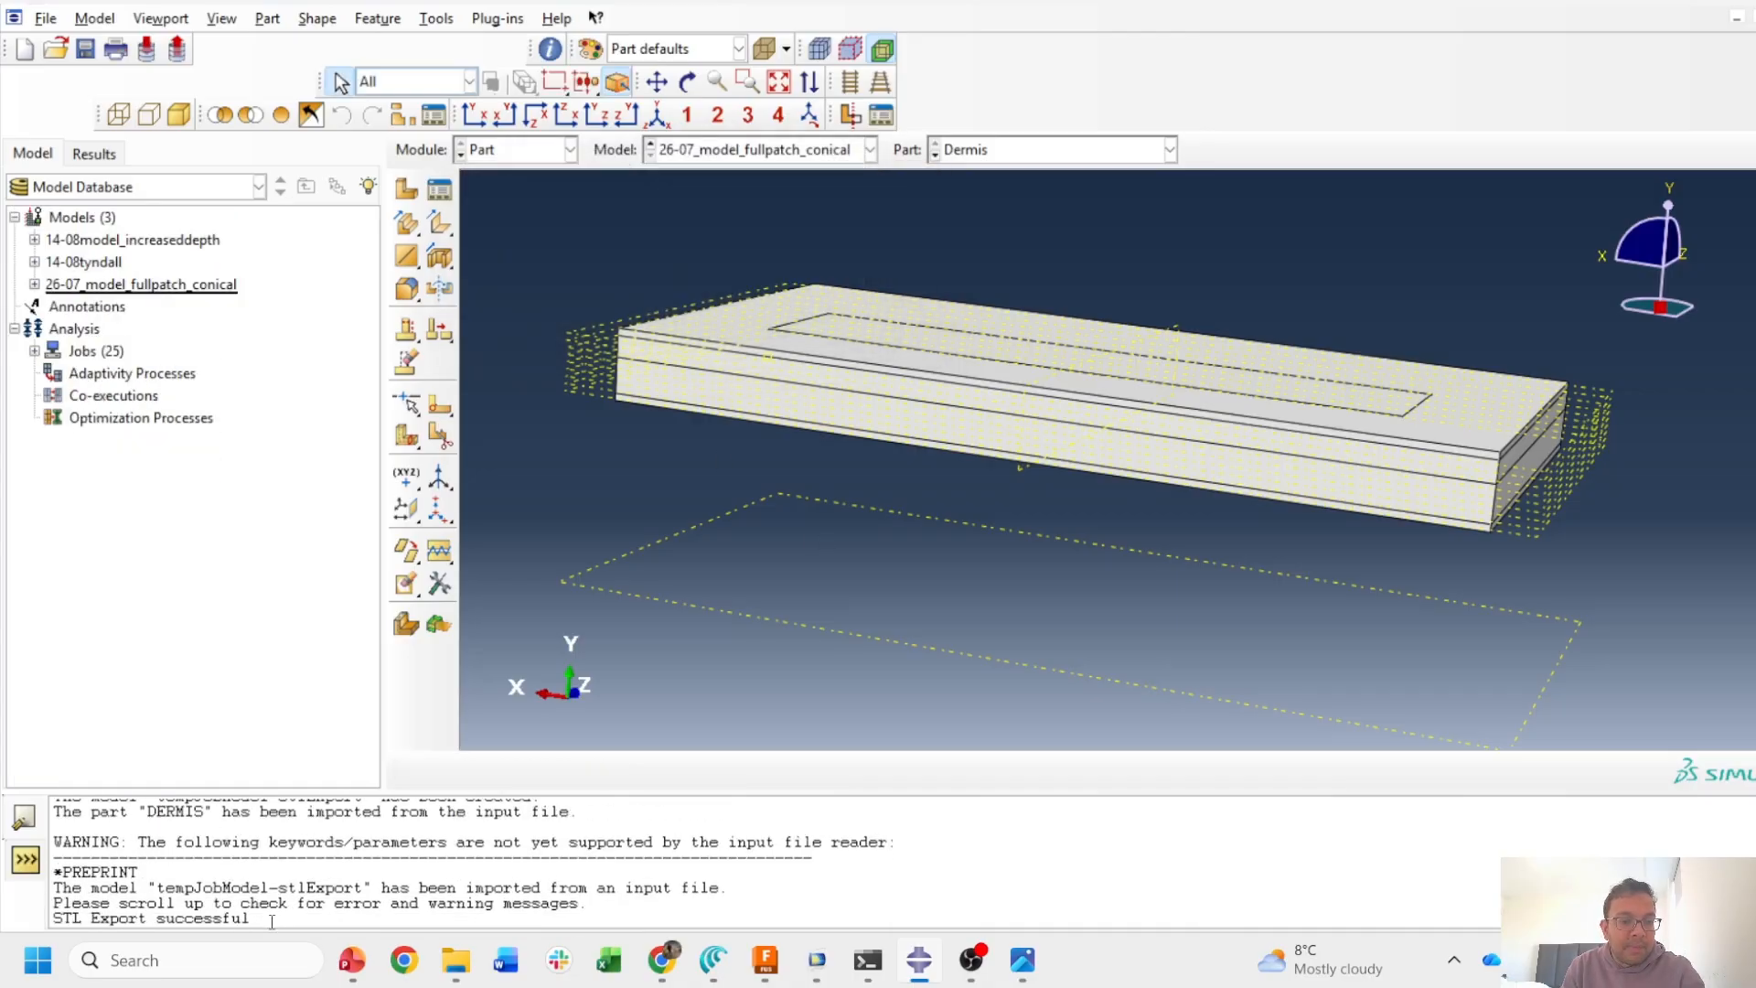
drag(249, 919, 40, 888)
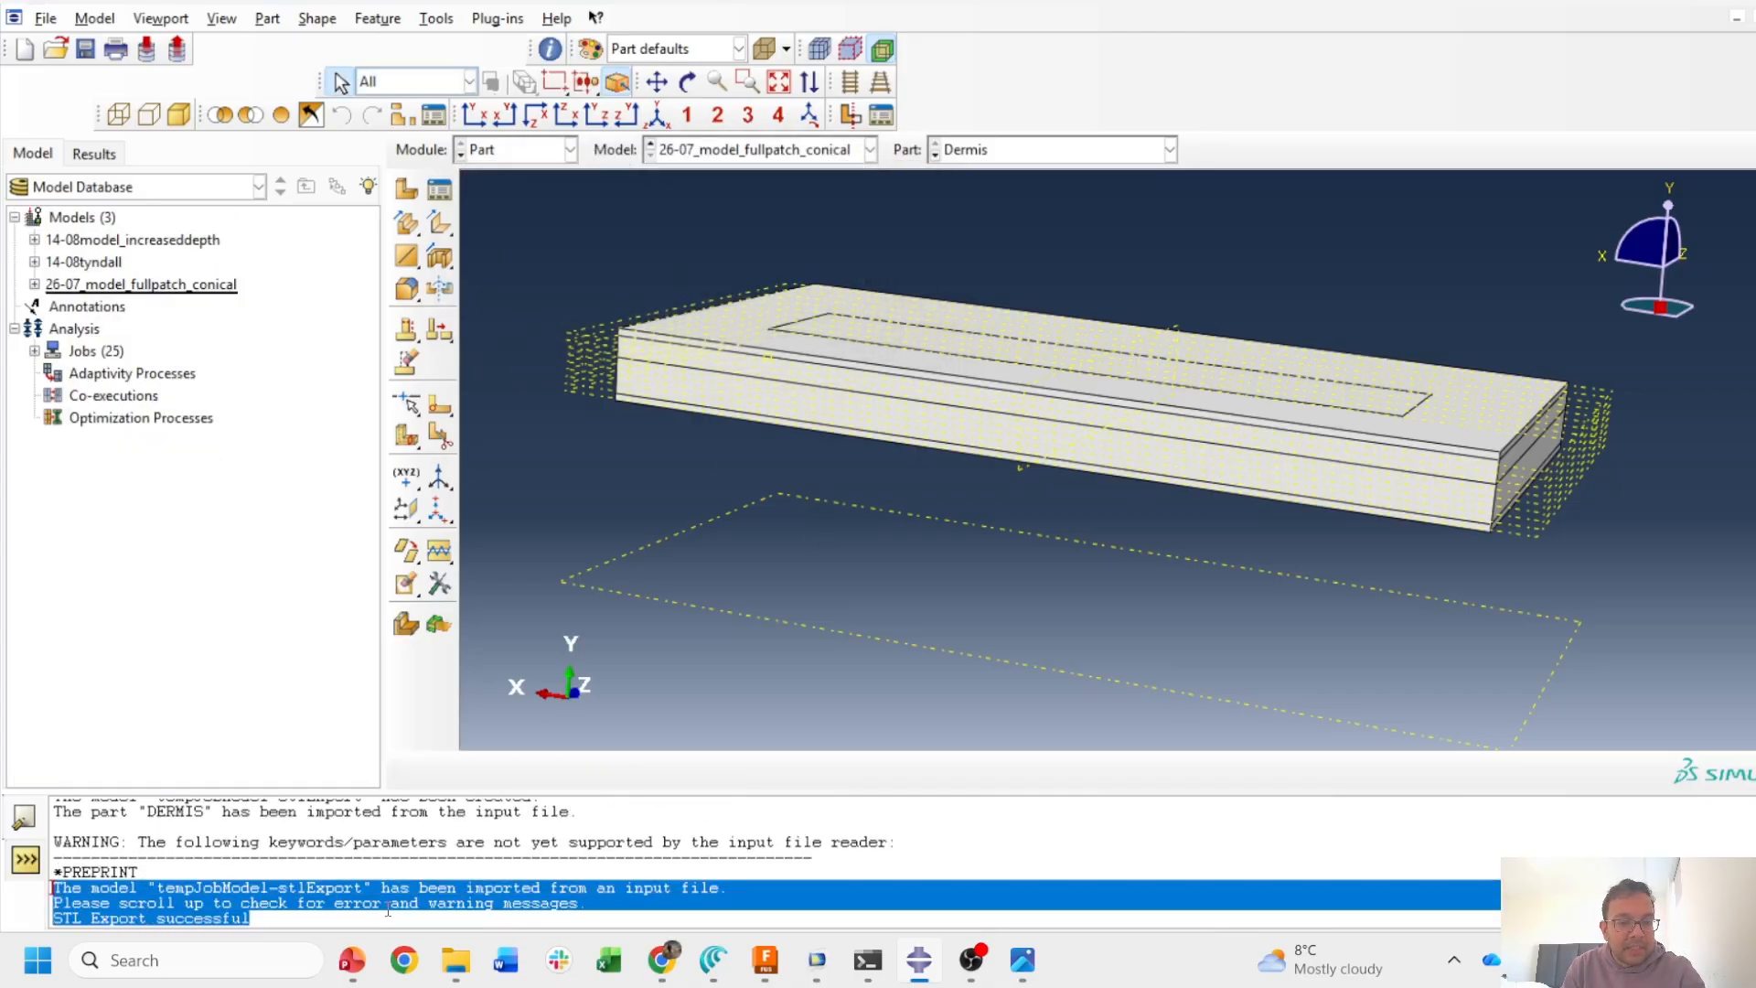
click(289, 922)
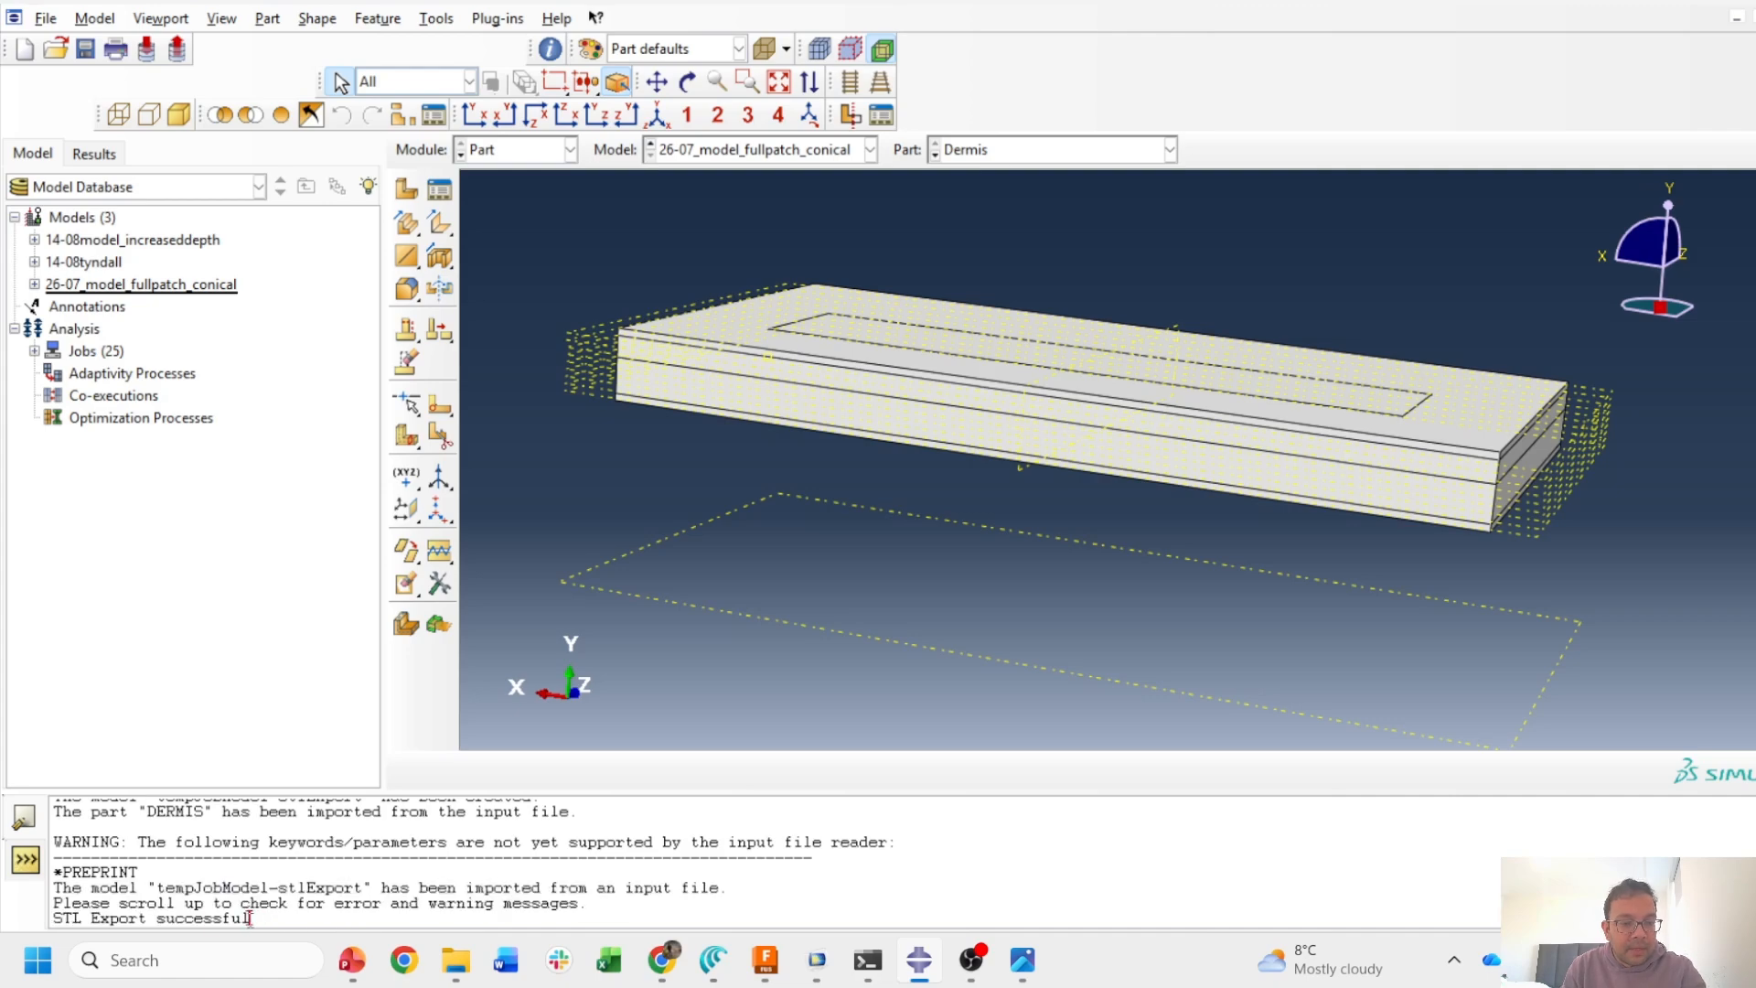
drag(77, 925, 53, 926)
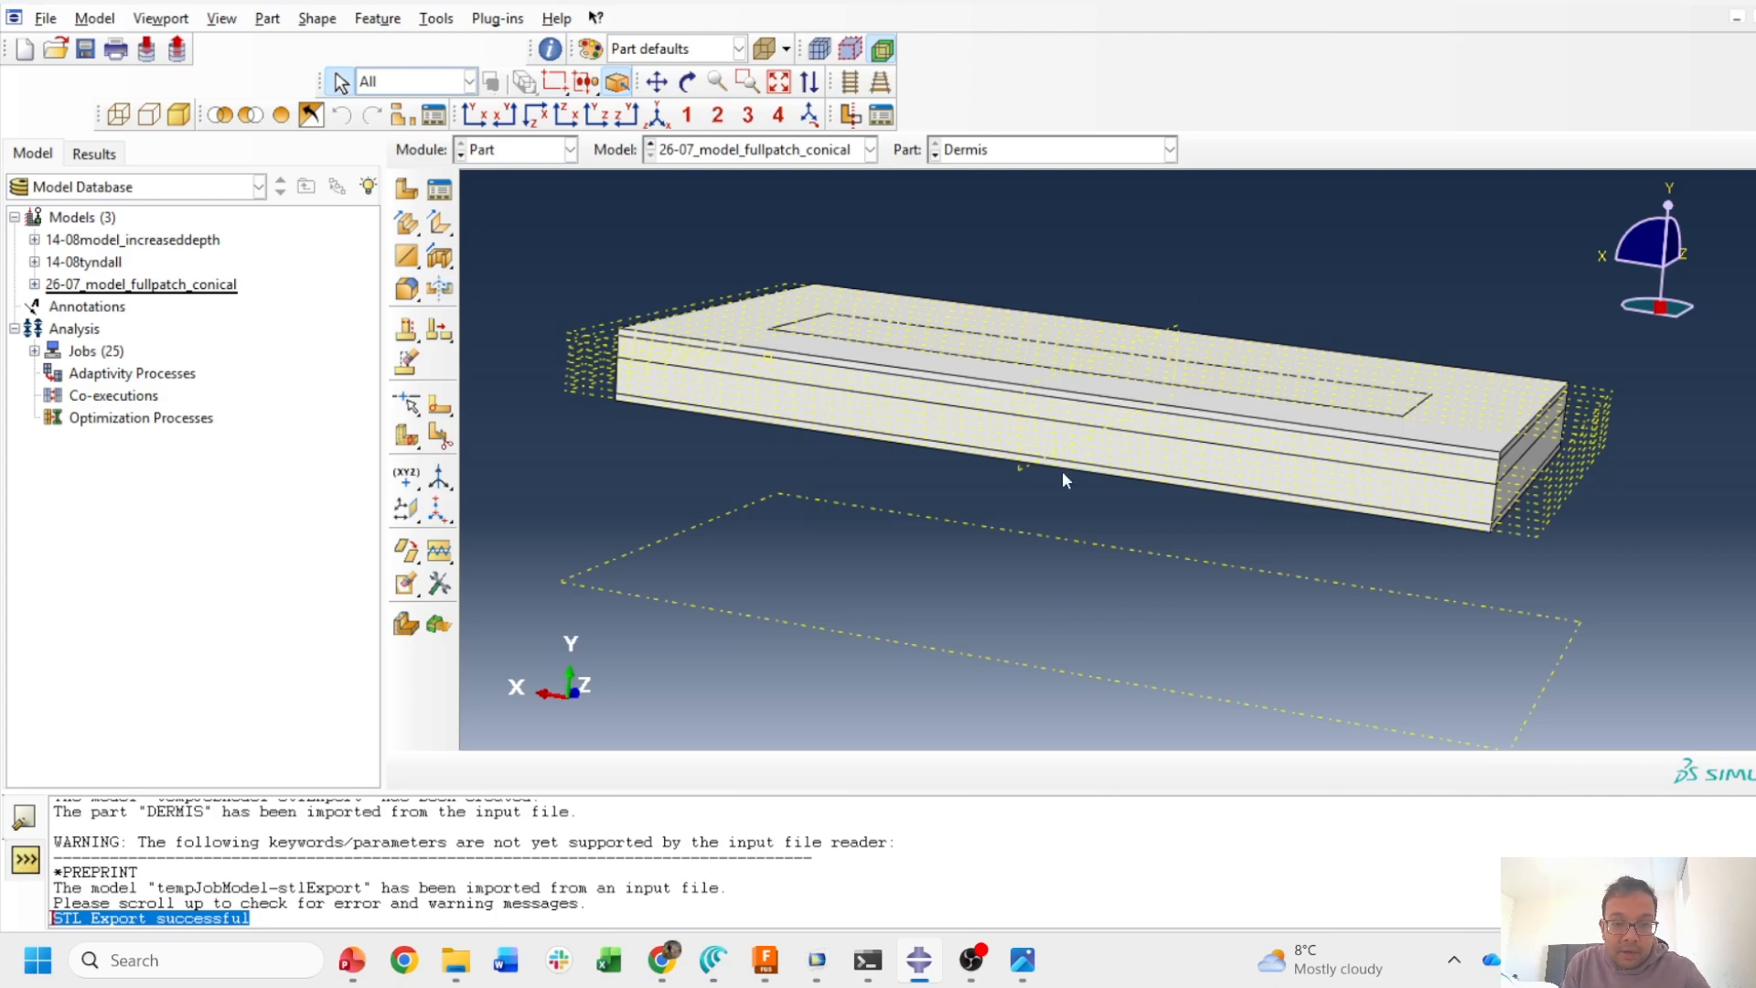
- Switch to Fusion and insert the ABAQUSTOCOMSOL mesh file from Downloads into a new design, using millimetre units
click(782, 957)
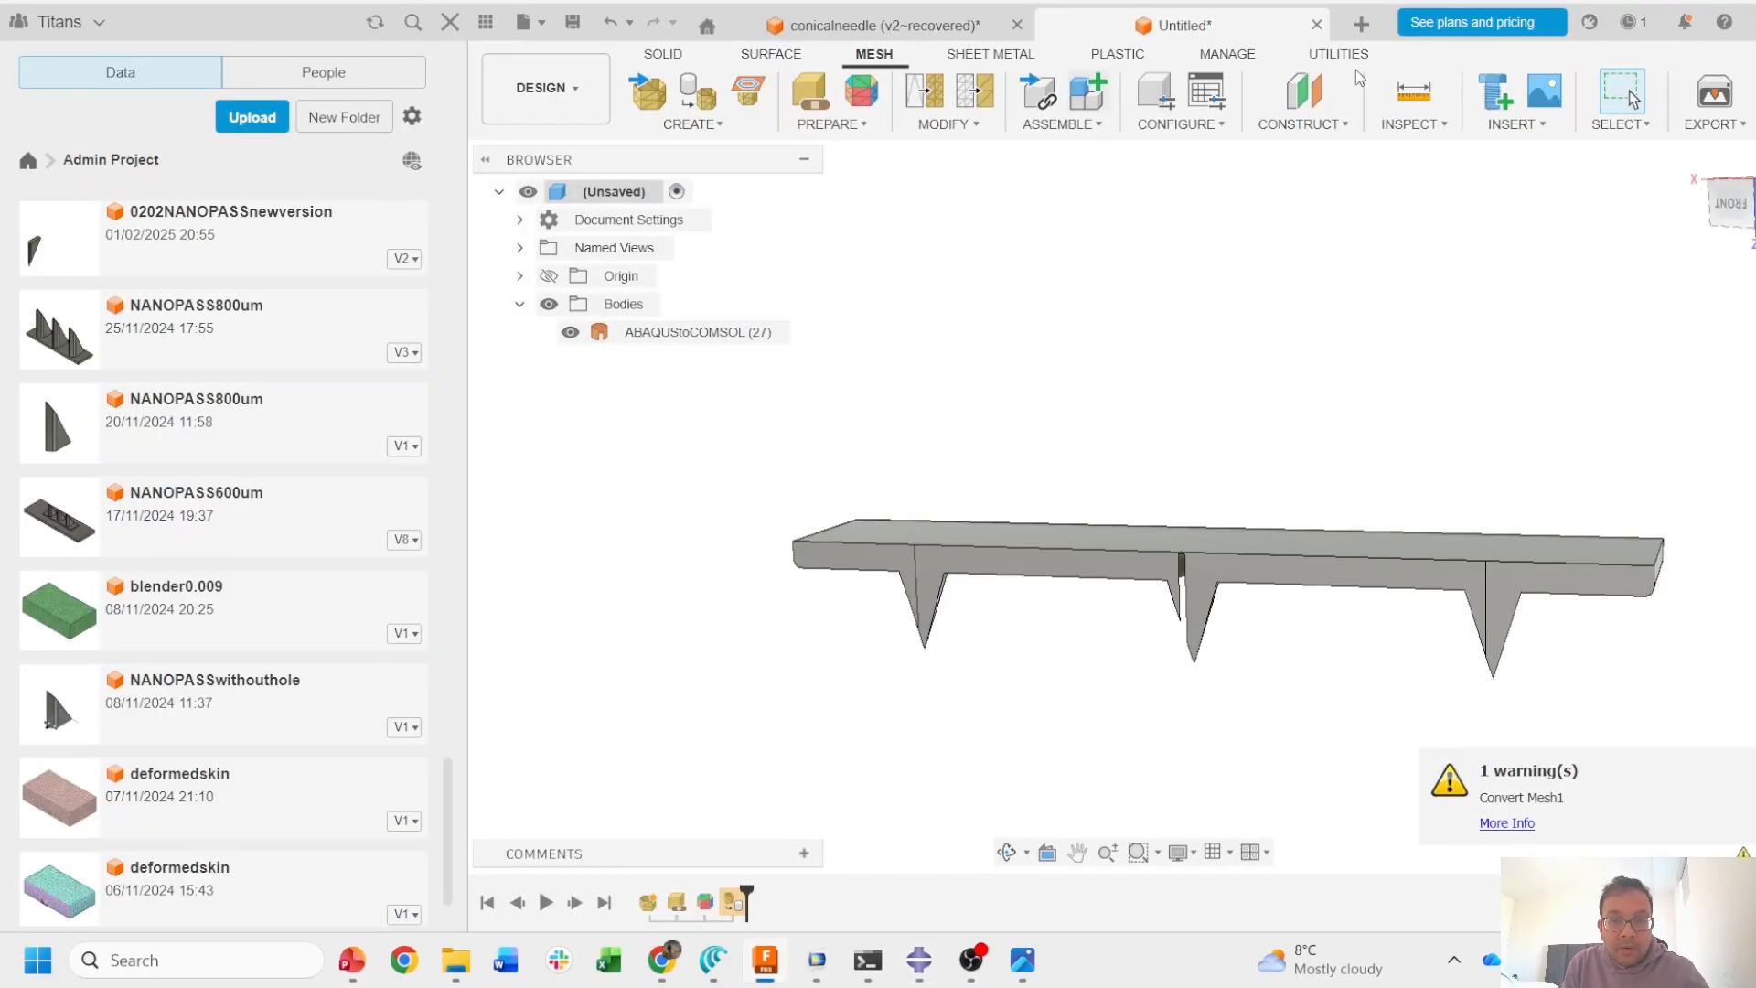
click(1361, 25)
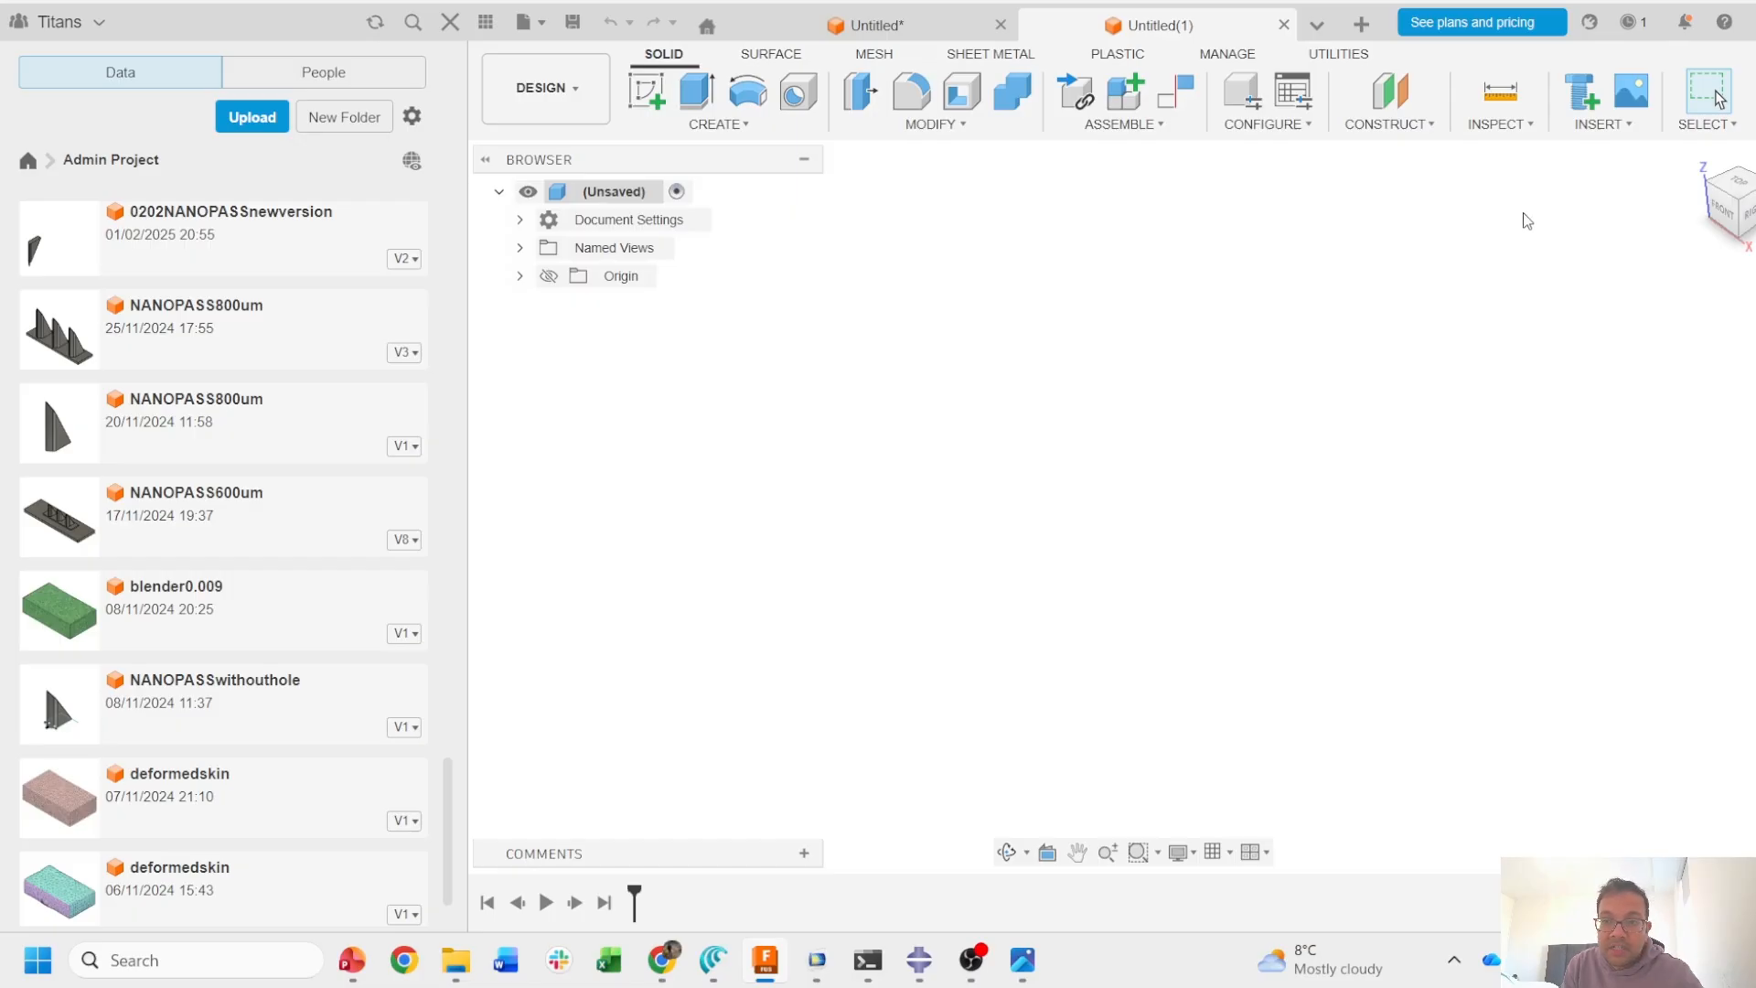
click(1606, 125)
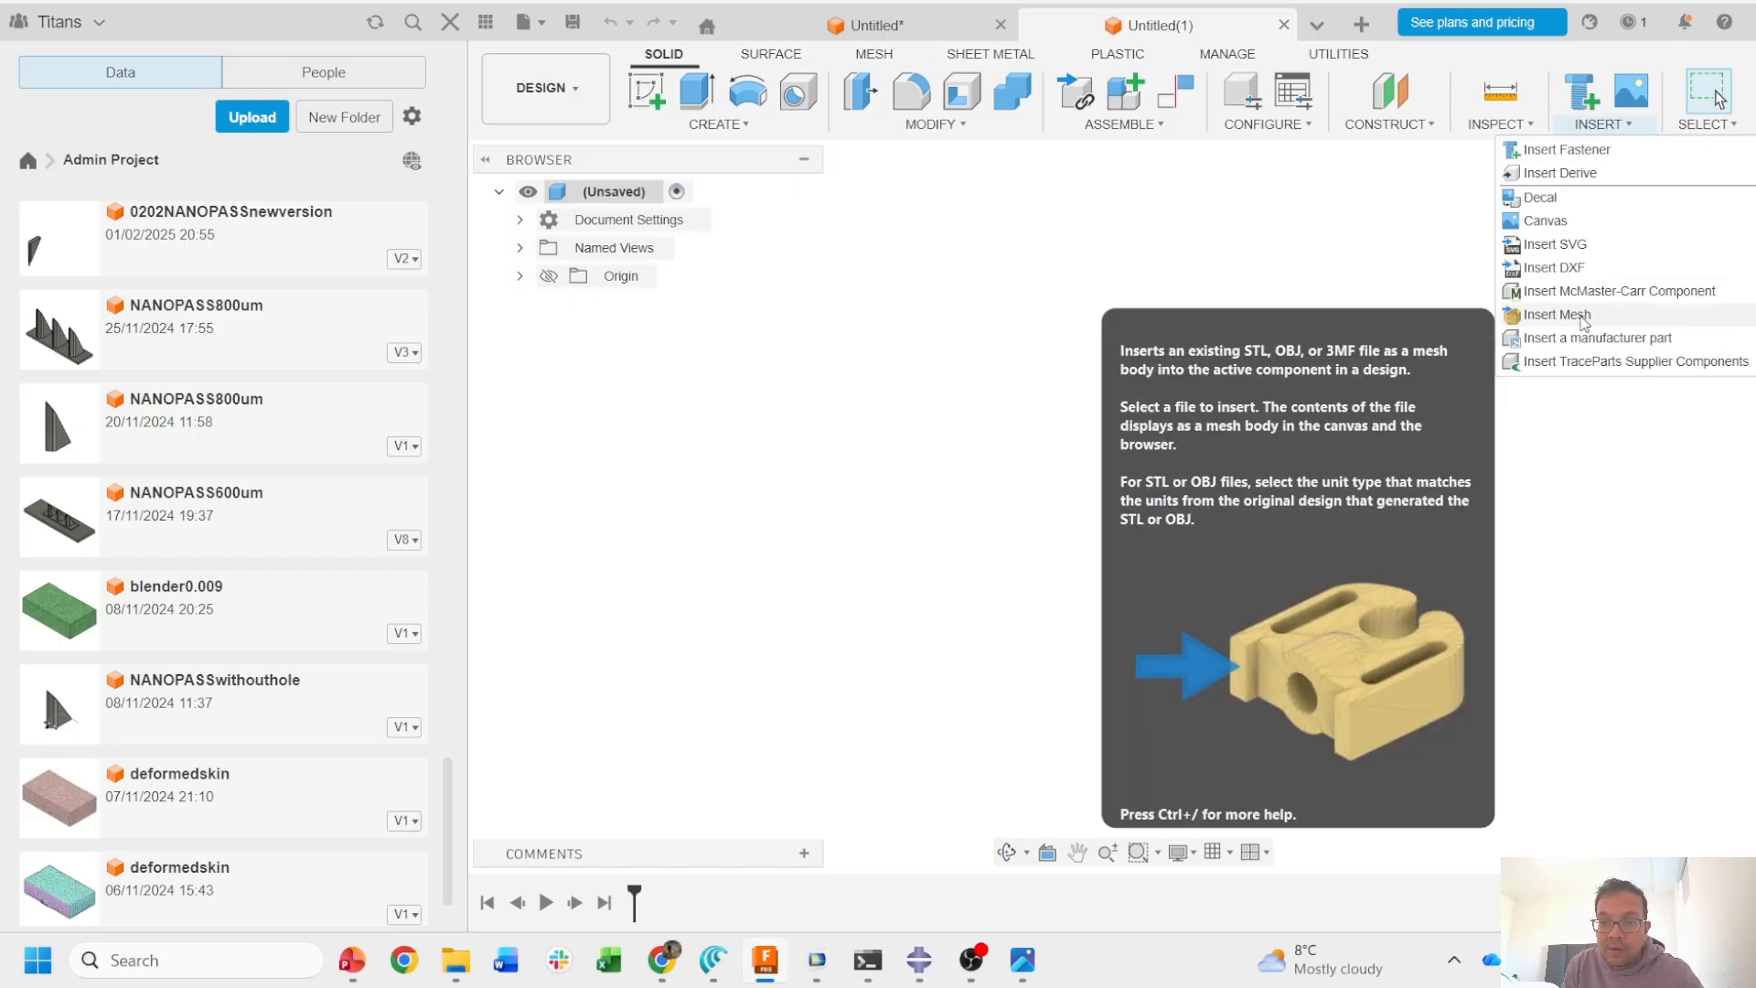
click(1577, 315)
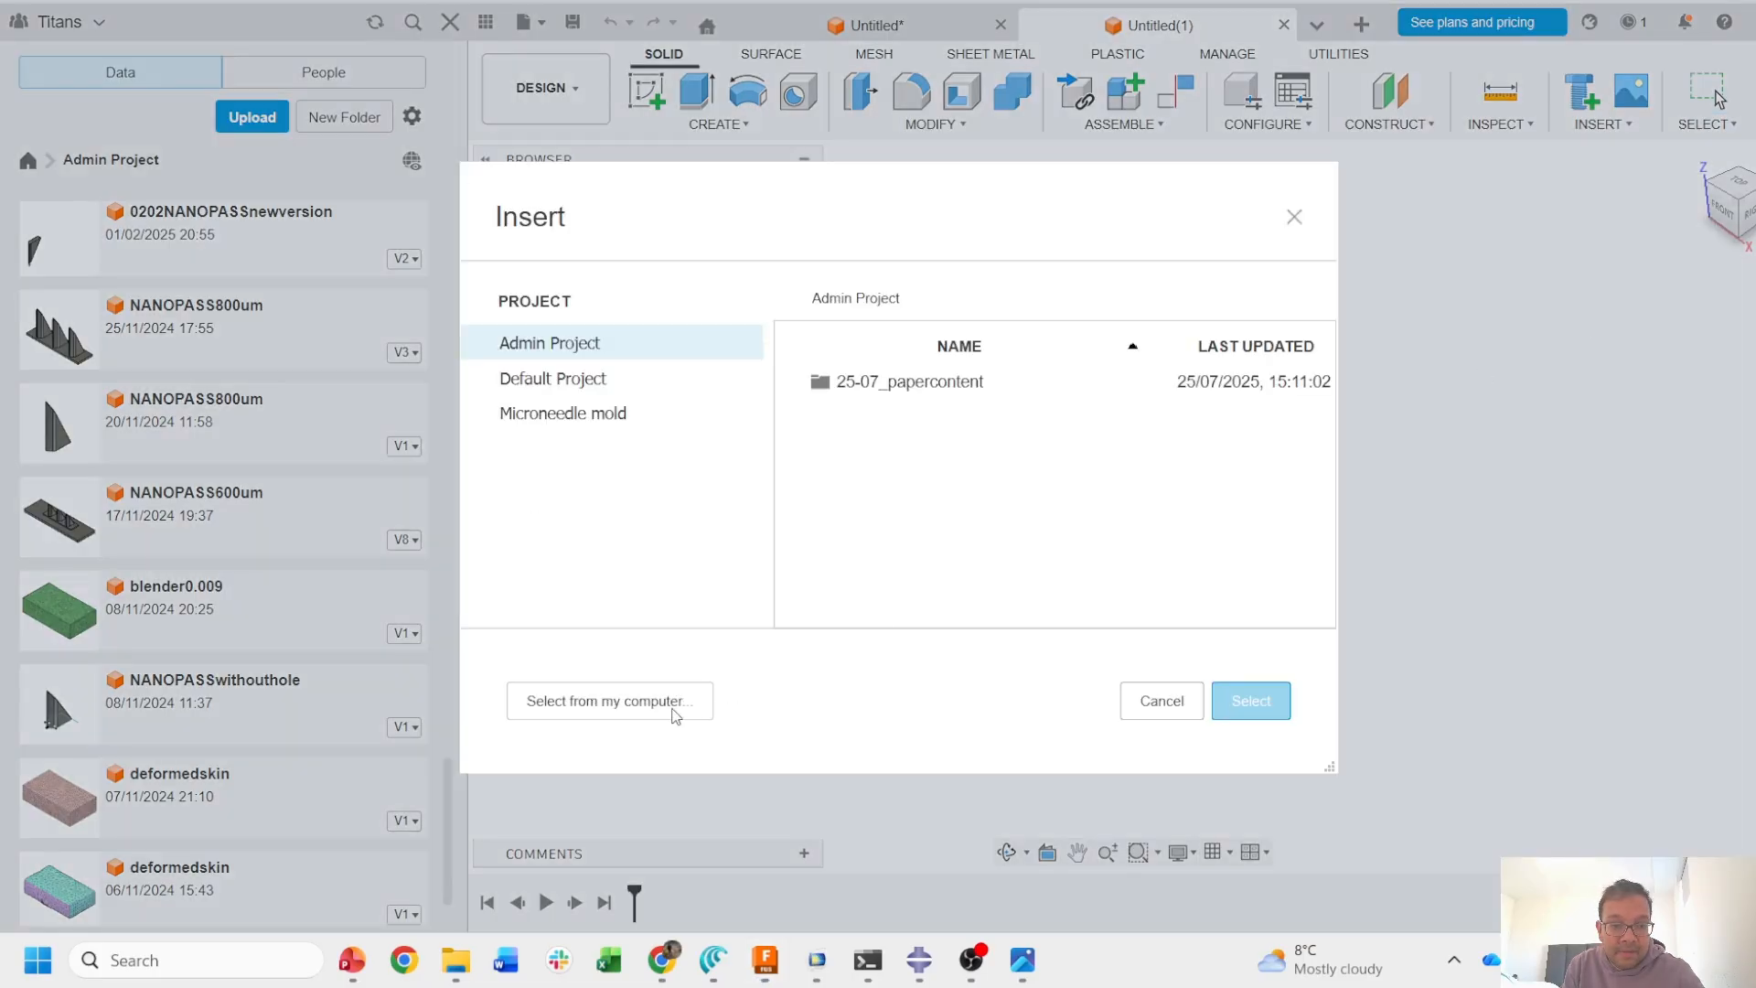
click(676, 713)
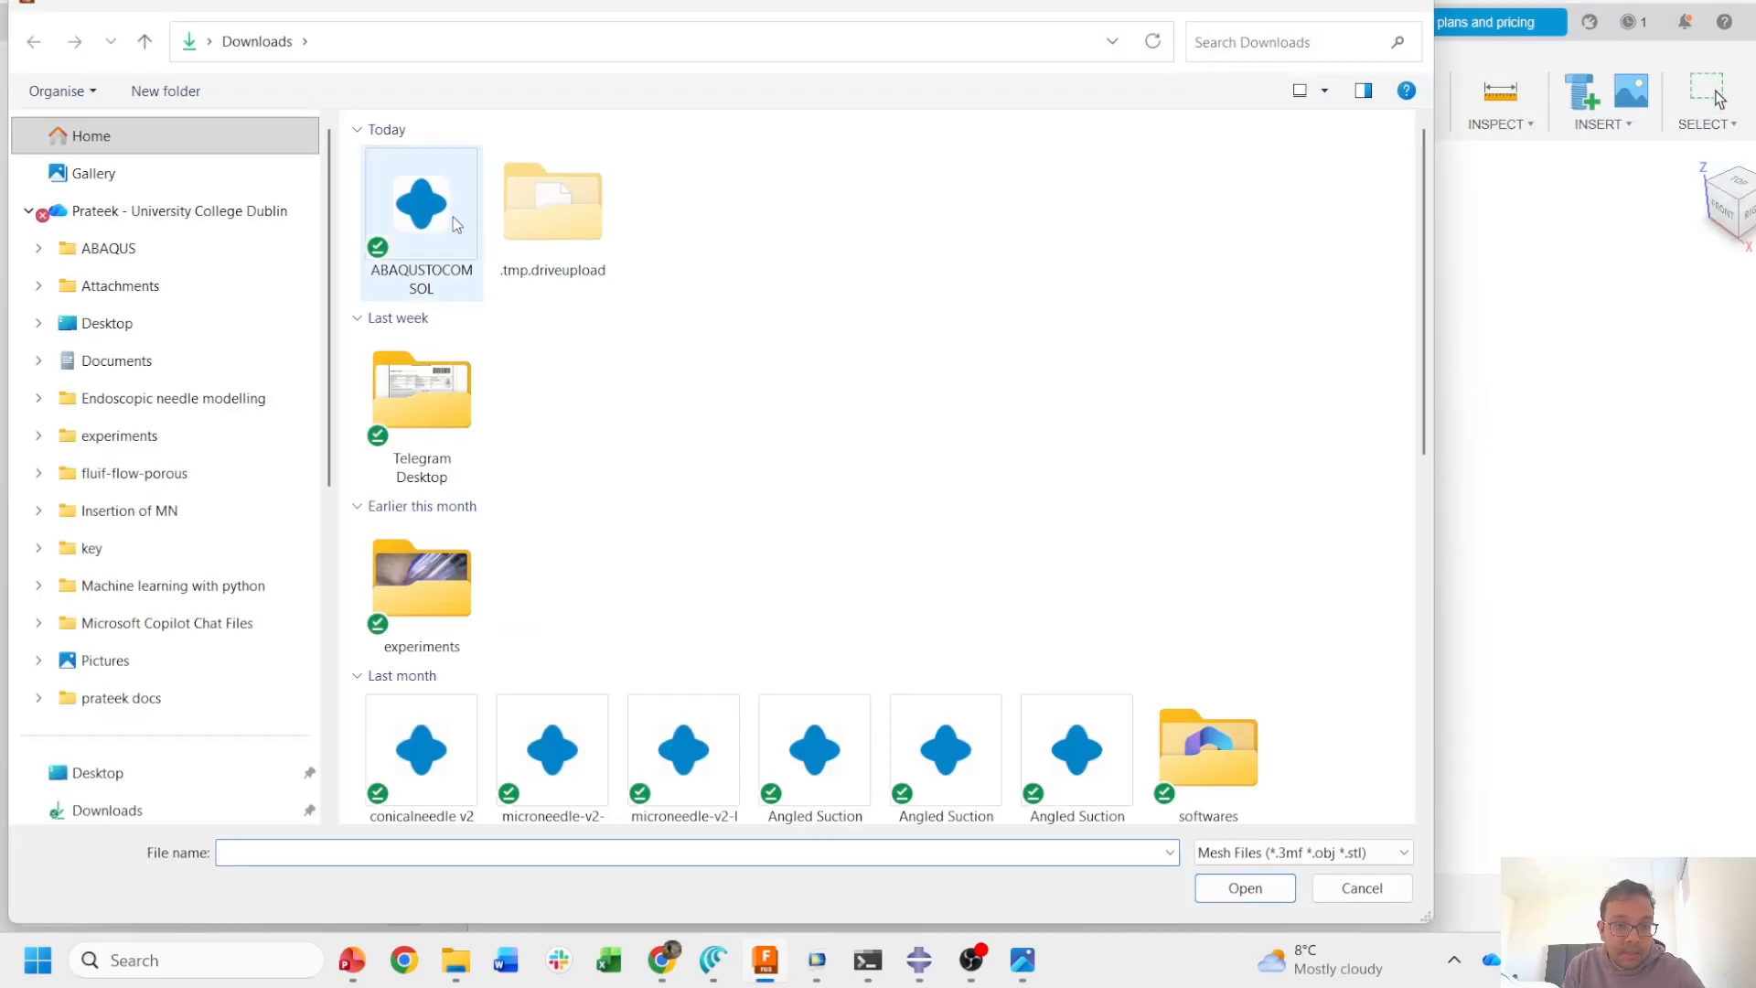
click(441, 224)
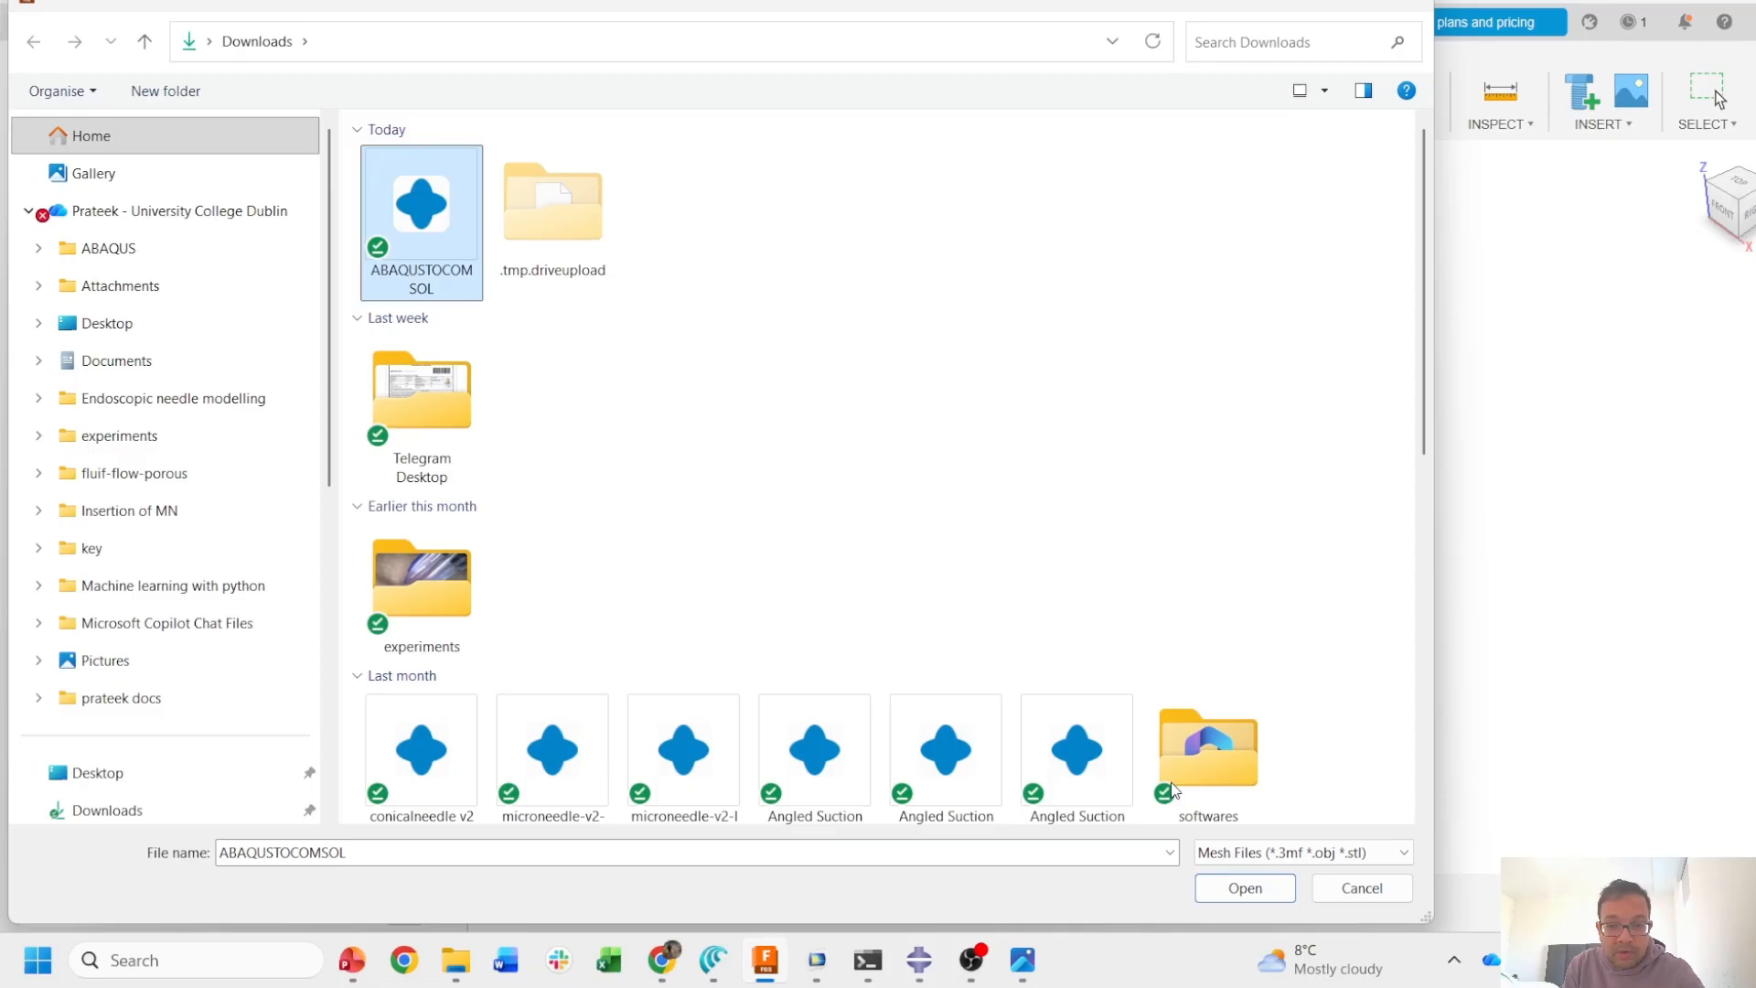
click(1266, 886)
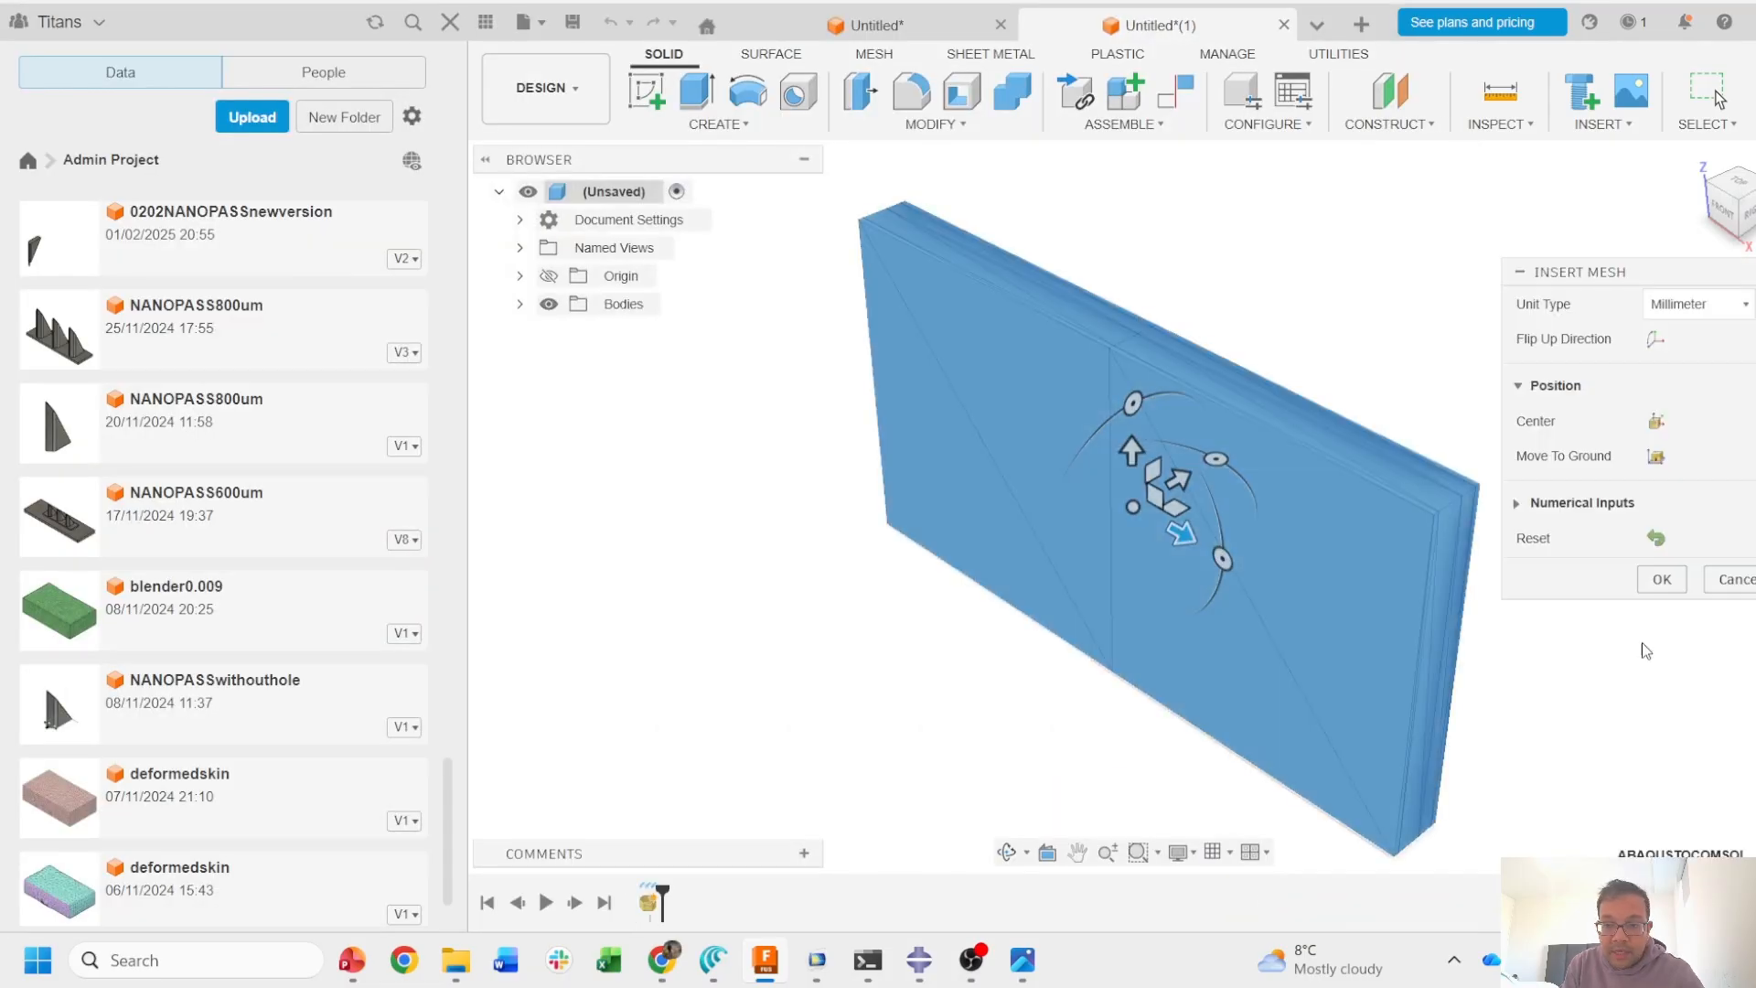
click(1661, 576)
- Repair the inserted ABAQUSTOCOMSOL mesh body using the Stitch and Remove repair type
shift+middle_drag(1181, 439, 1110, 356)
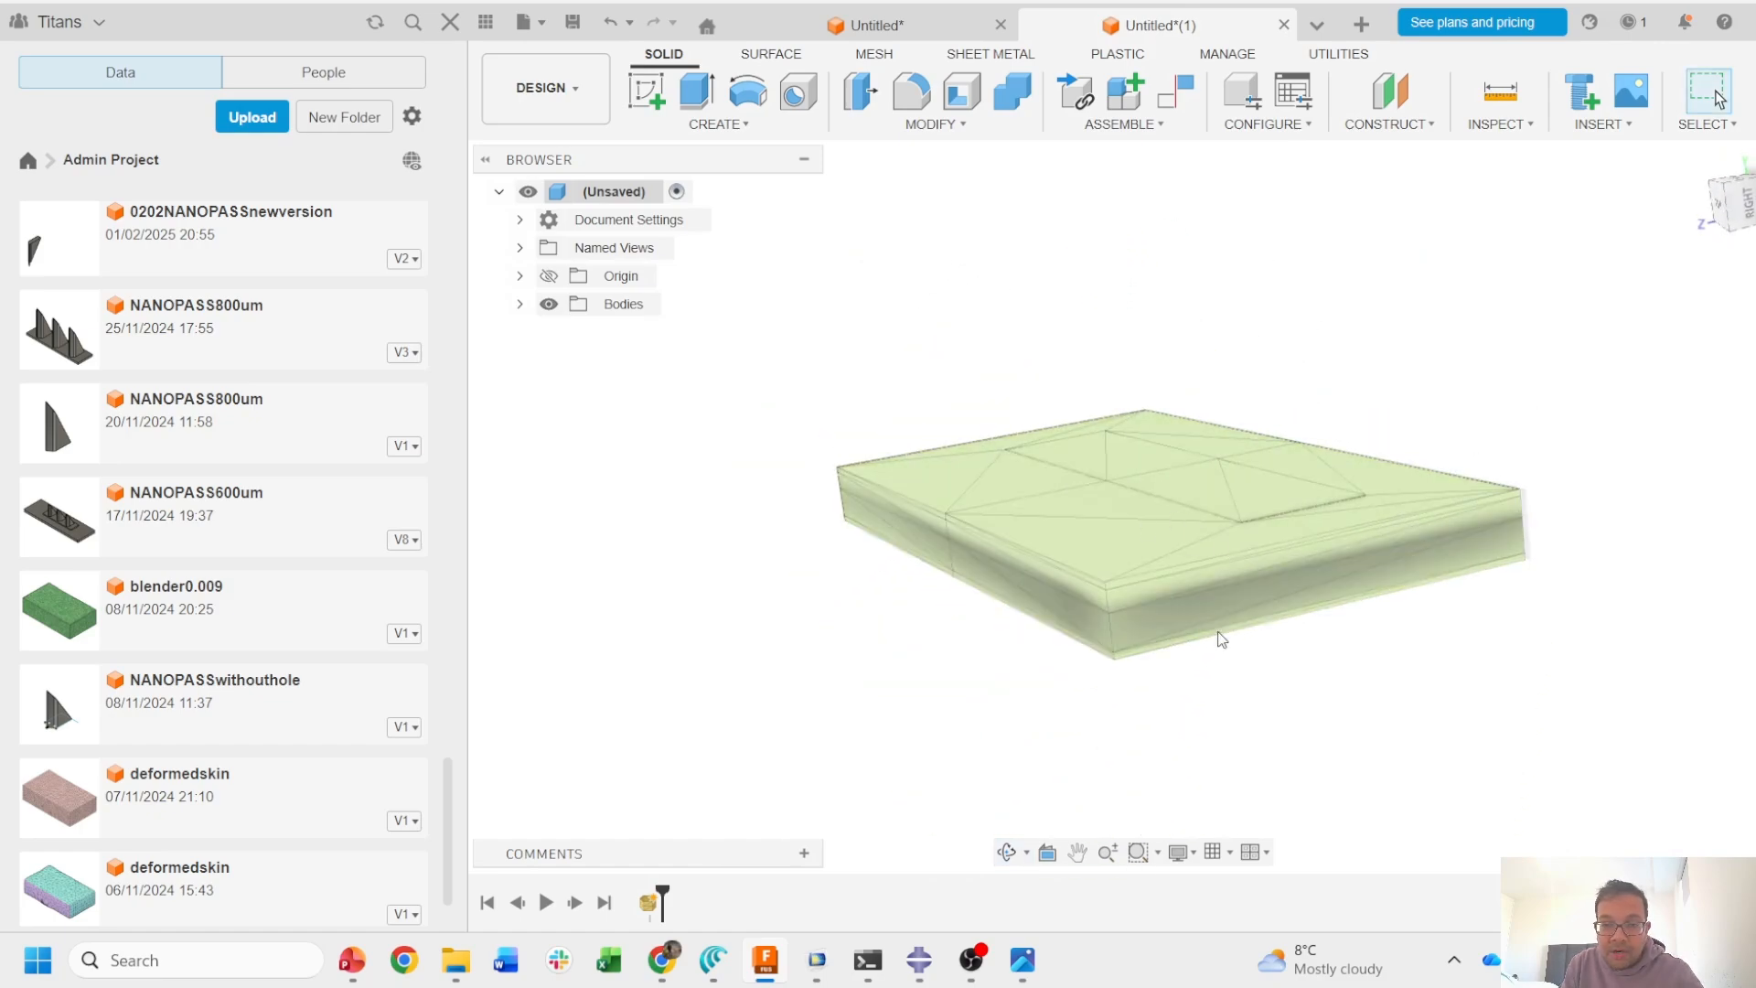
scroll(1219, 634, up, 2)
shift+middle_drag(1216, 606, 1344, 379)
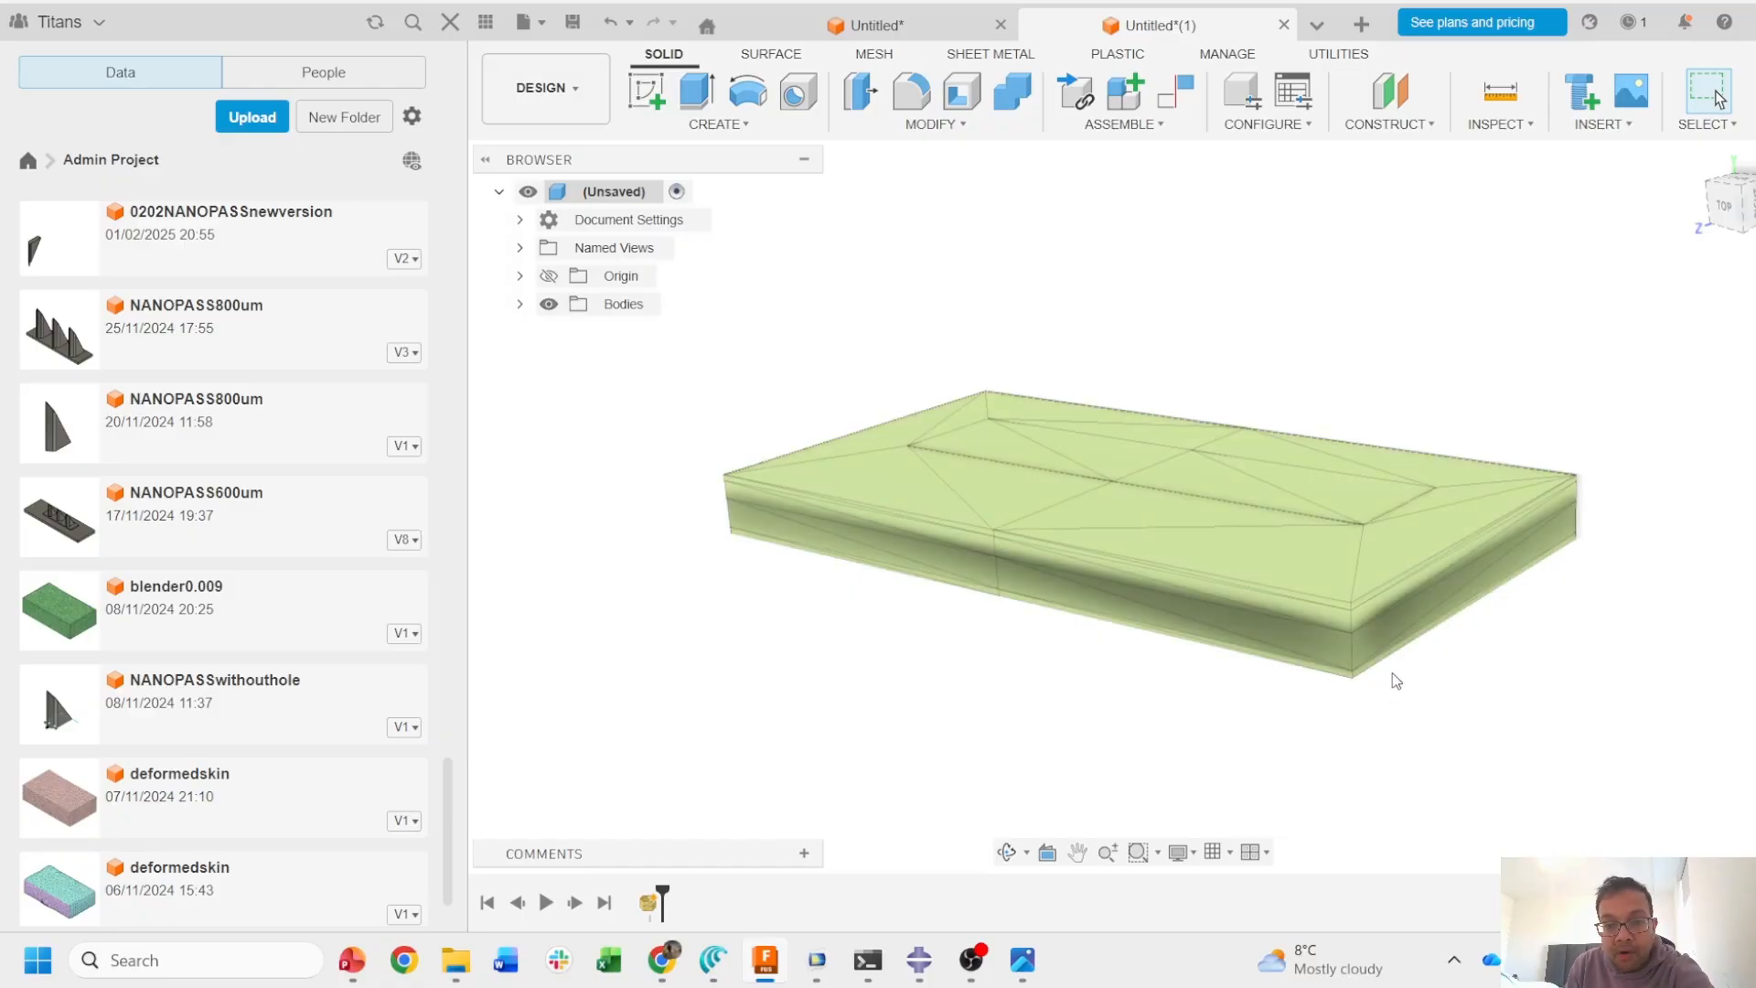
scroll(1382, 705, up, 1)
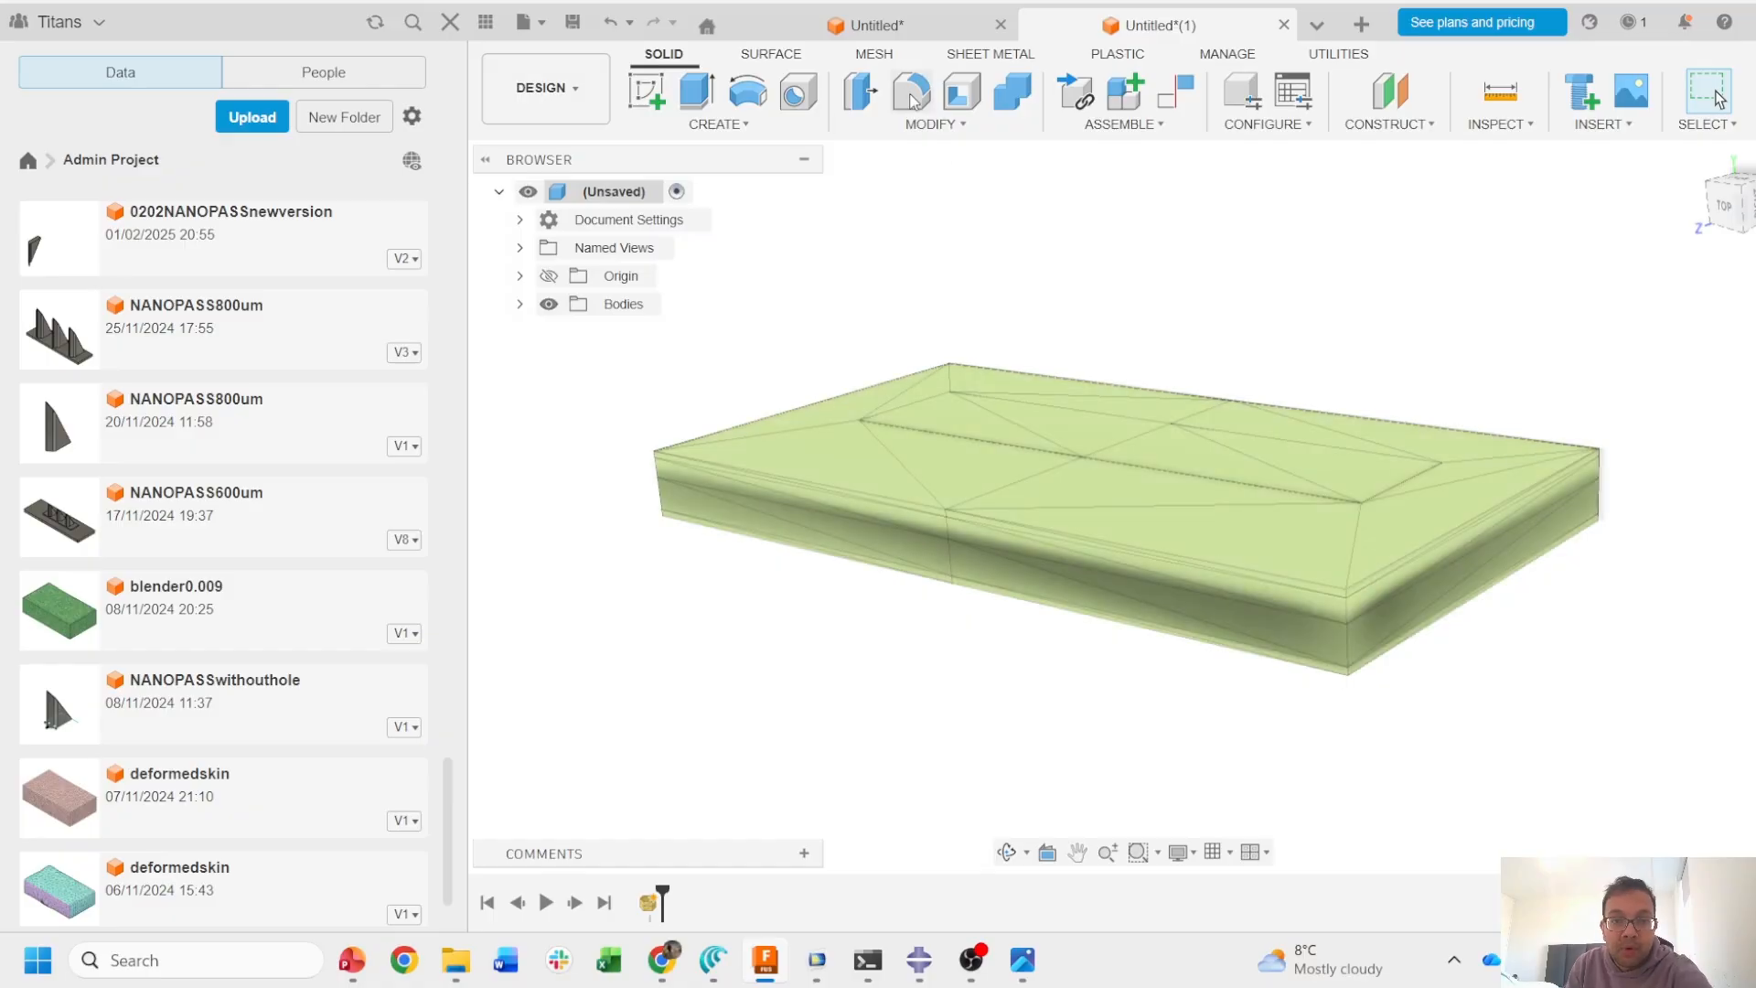
click(875, 55)
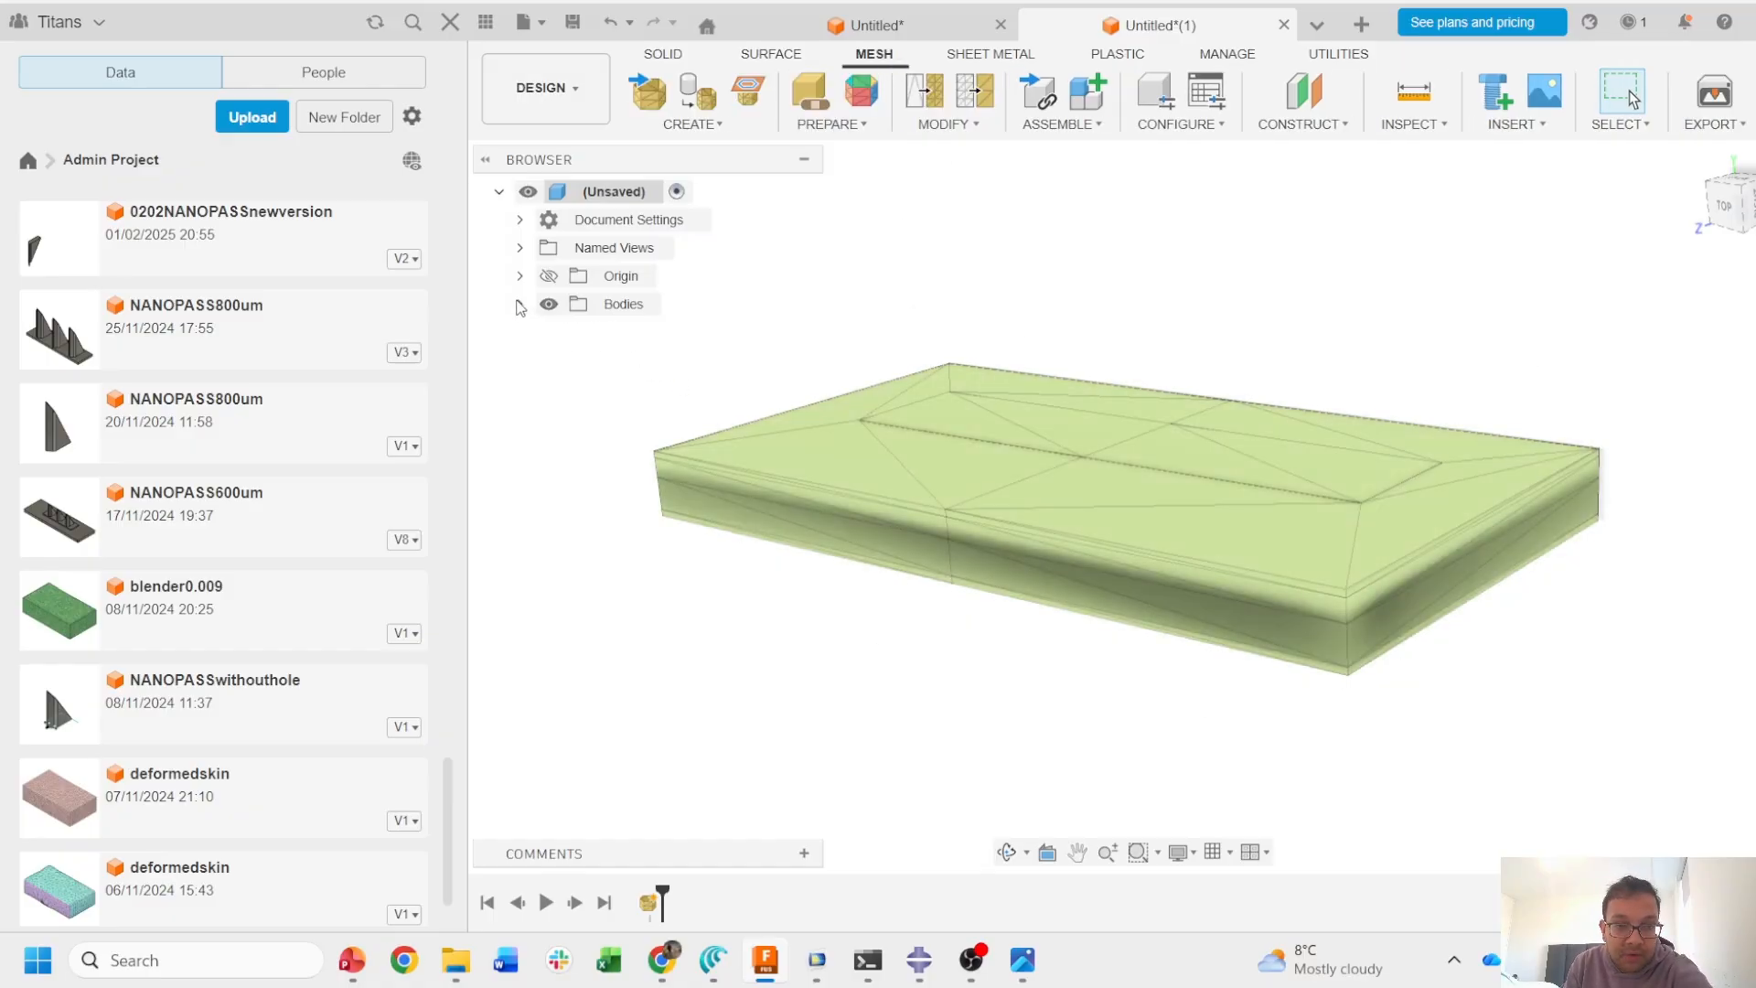
click(519, 304)
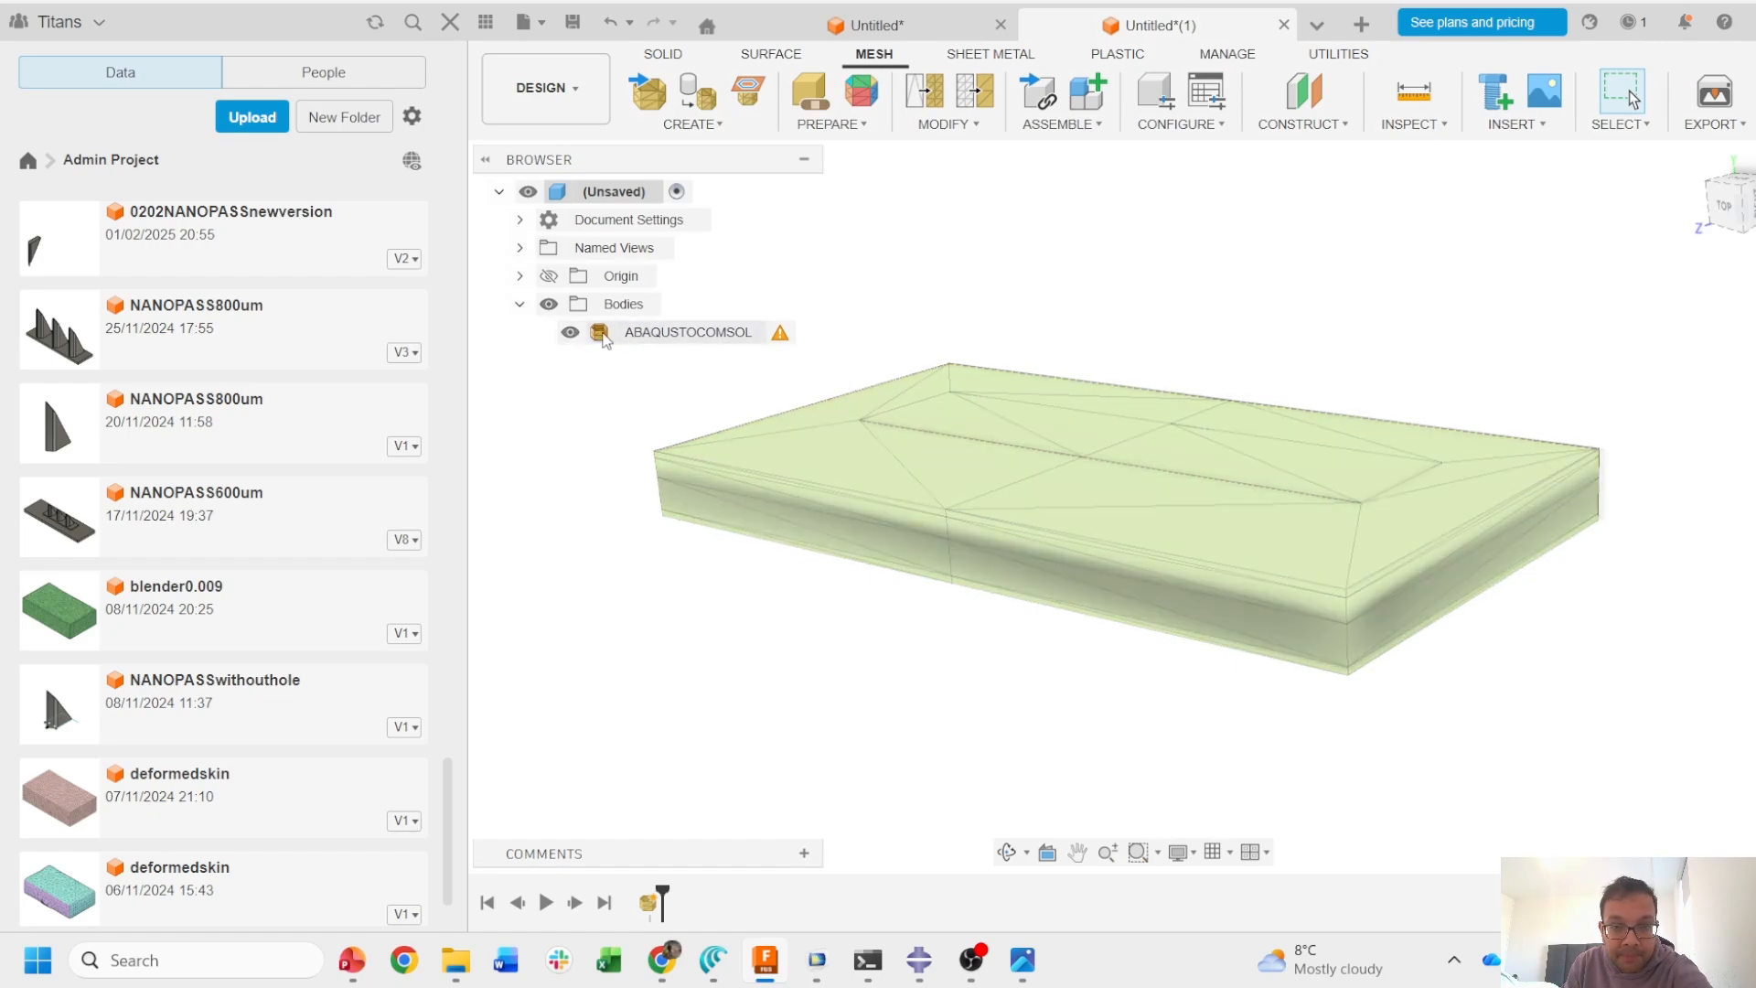
click(781, 333)
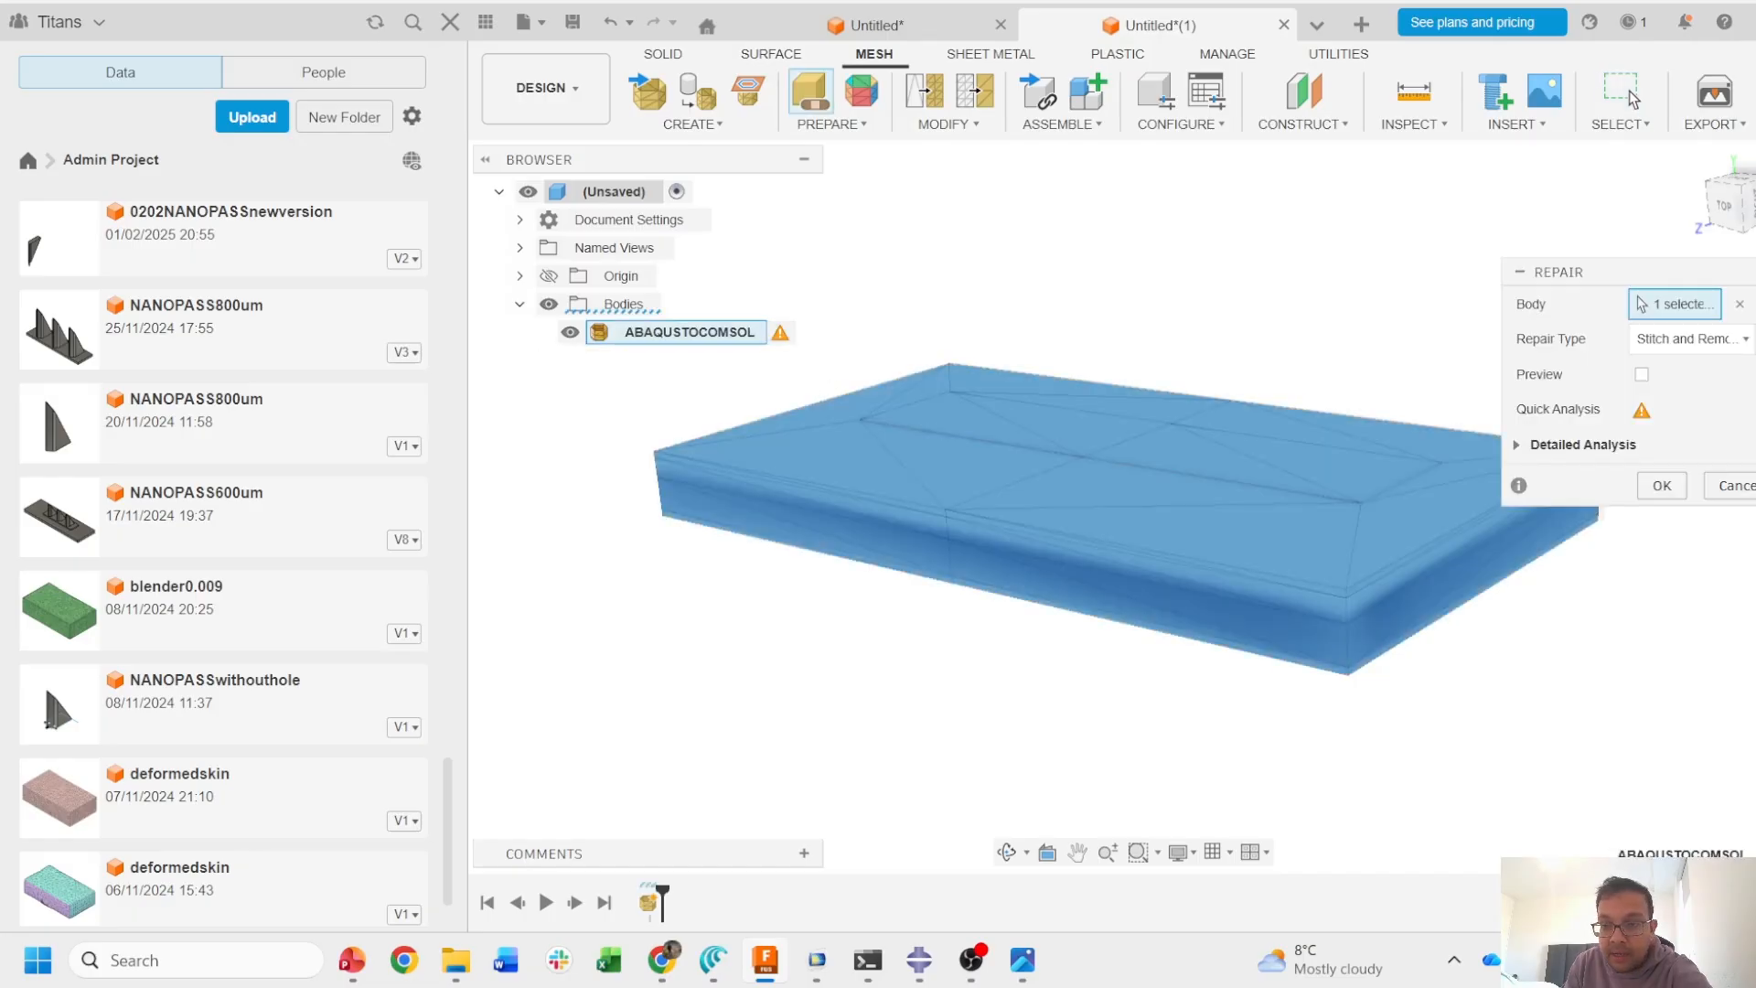
click(1662, 485)
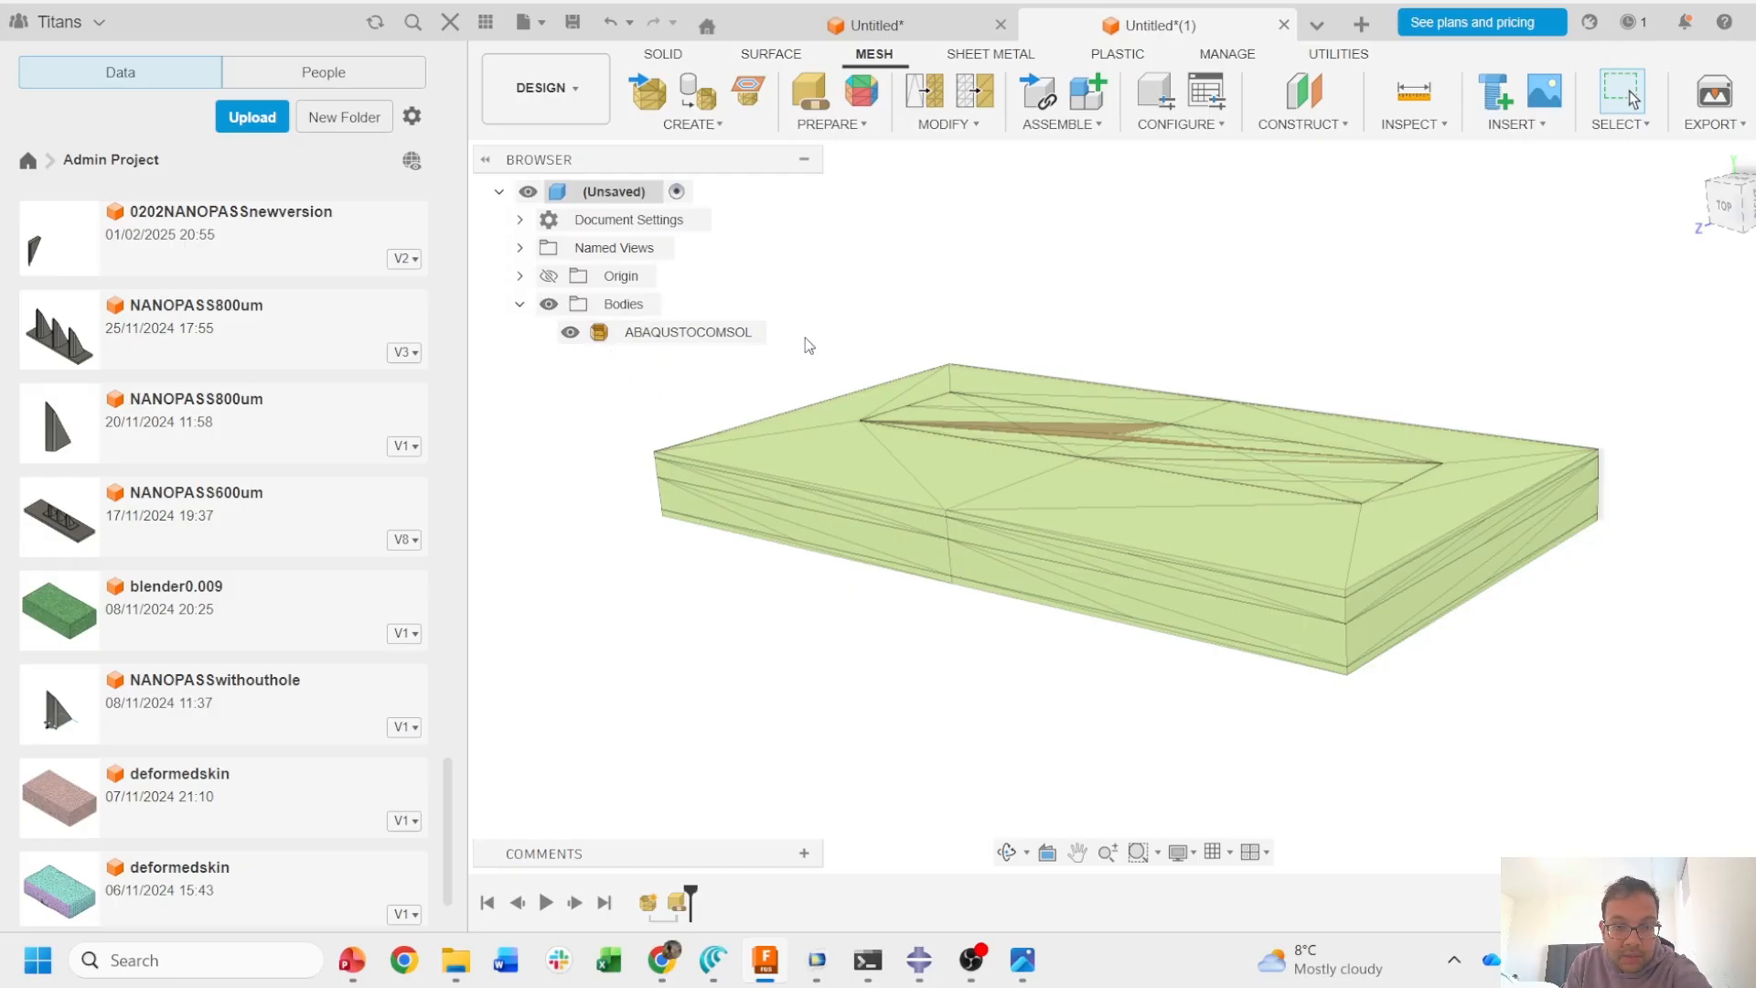
click(767, 338)
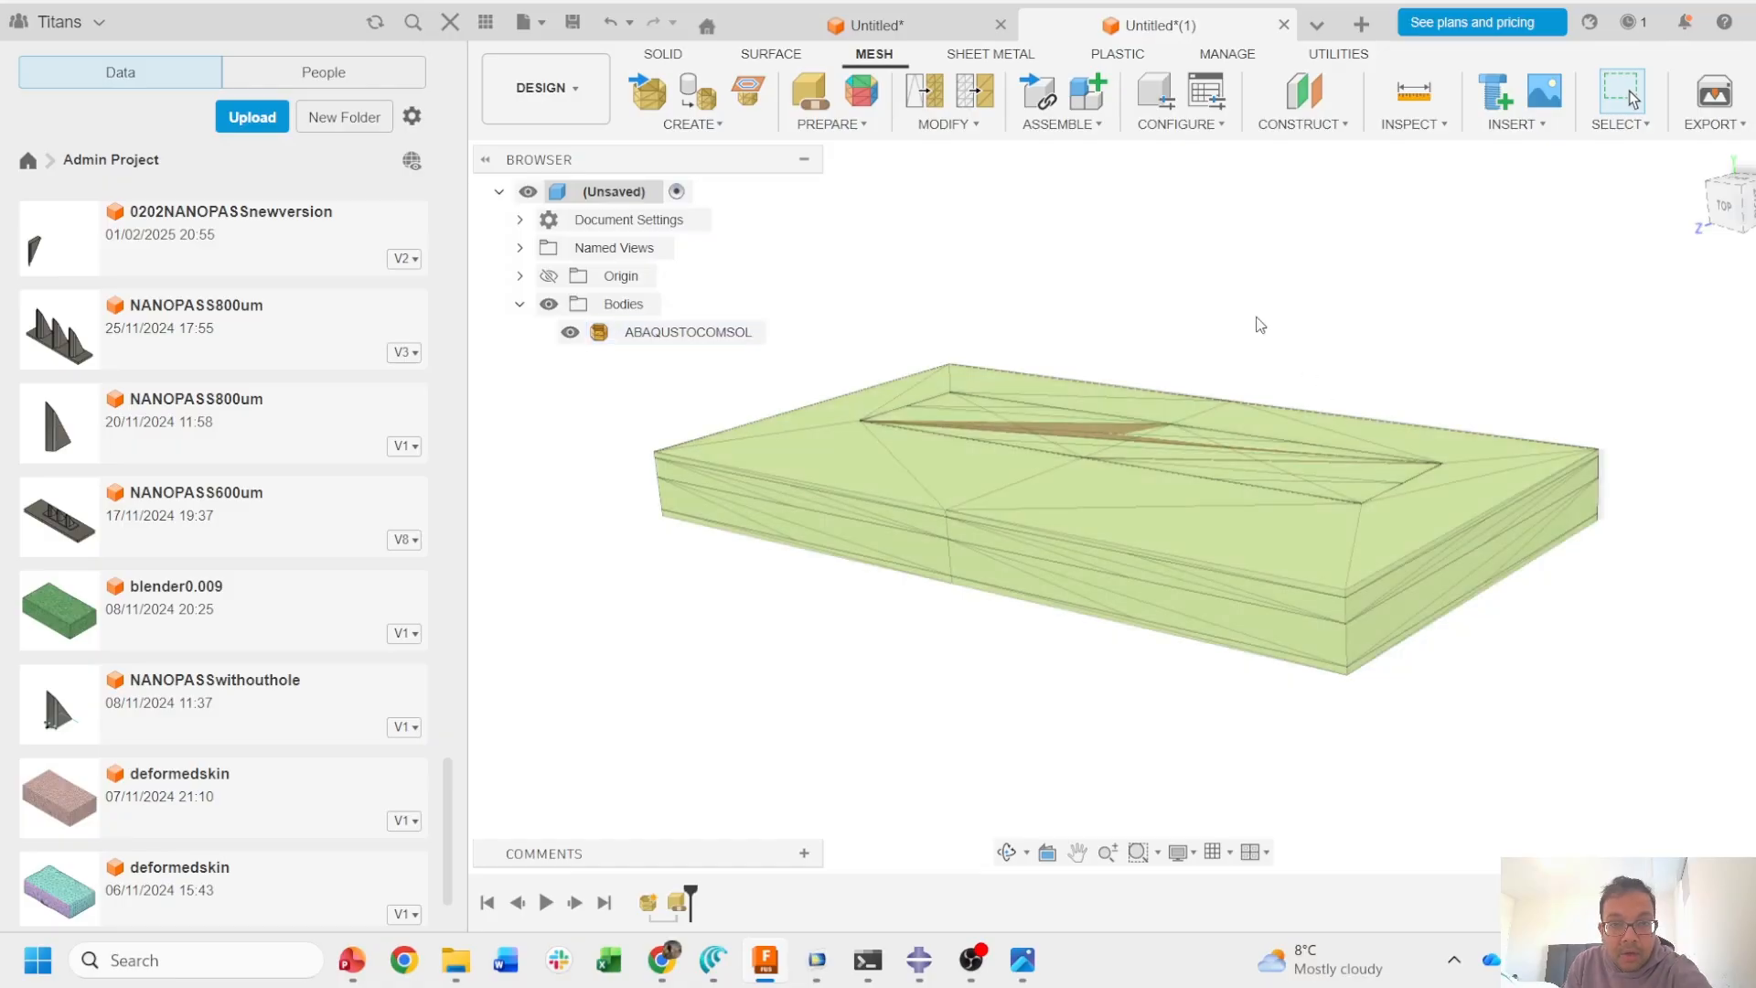
- Generate face groups on the ABAQUSTOCOMSOL mesh body with the Fast type, a 25.0 deg angle threshold and preview enabled
click(861, 96)
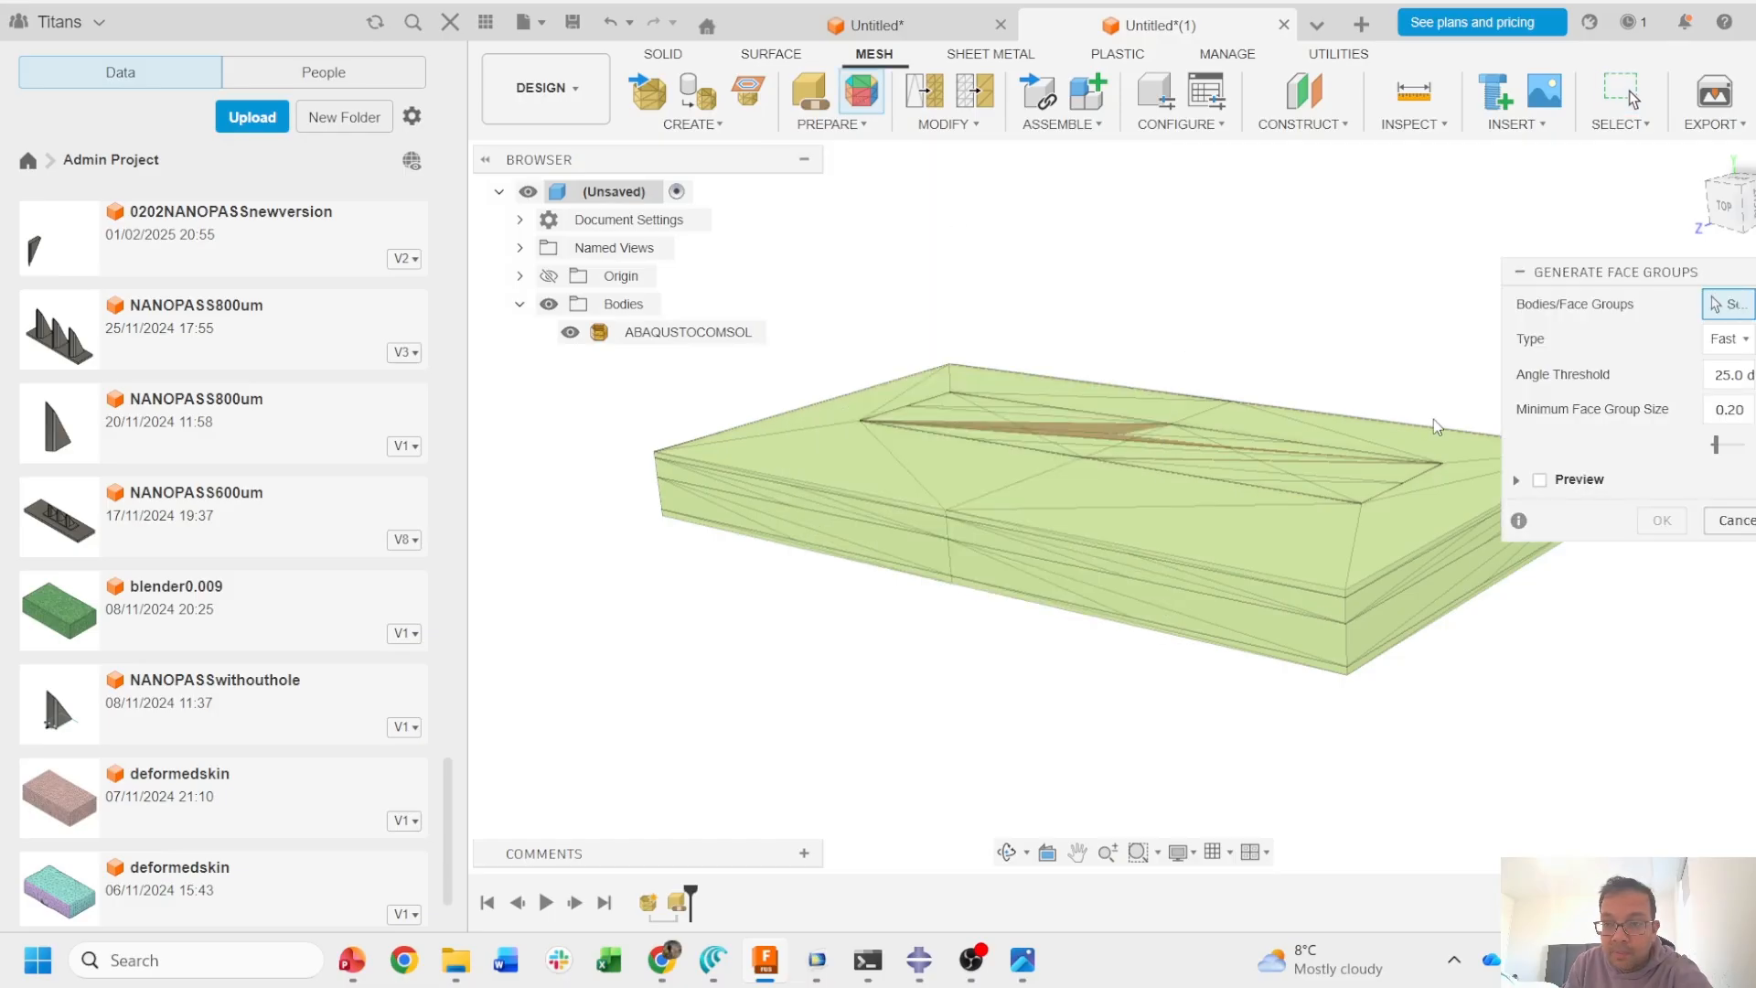
click(1173, 484)
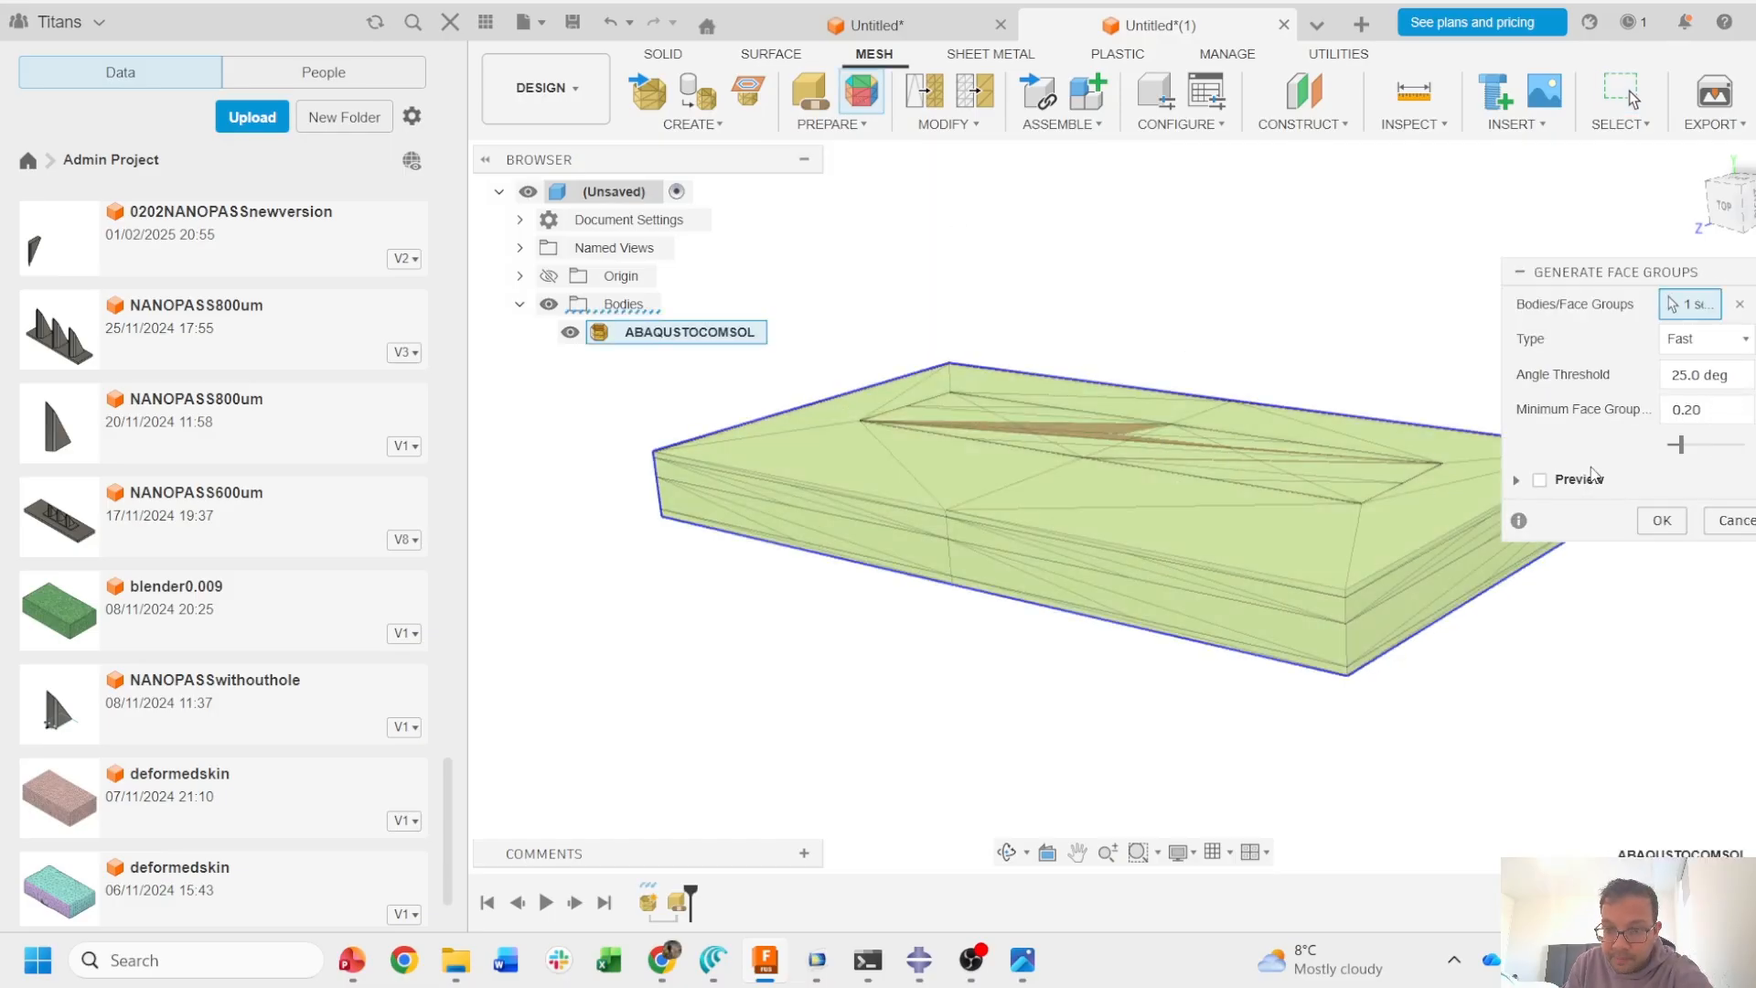
click(1540, 480)
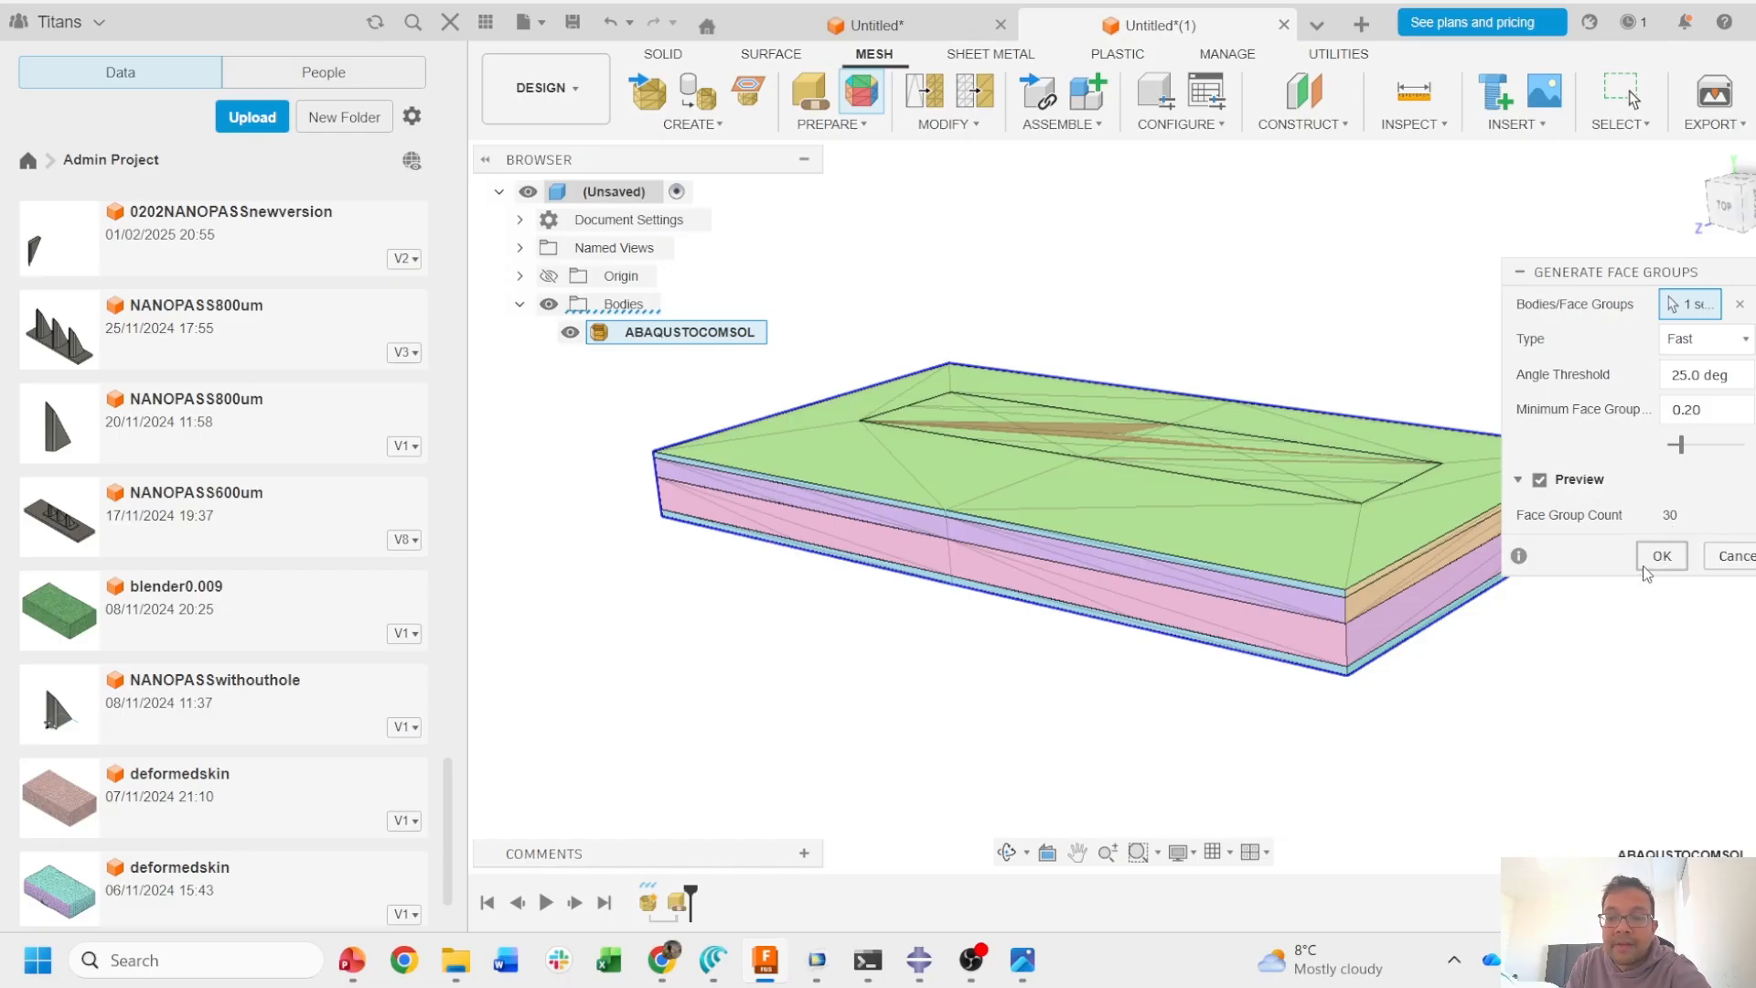
click(1677, 558)
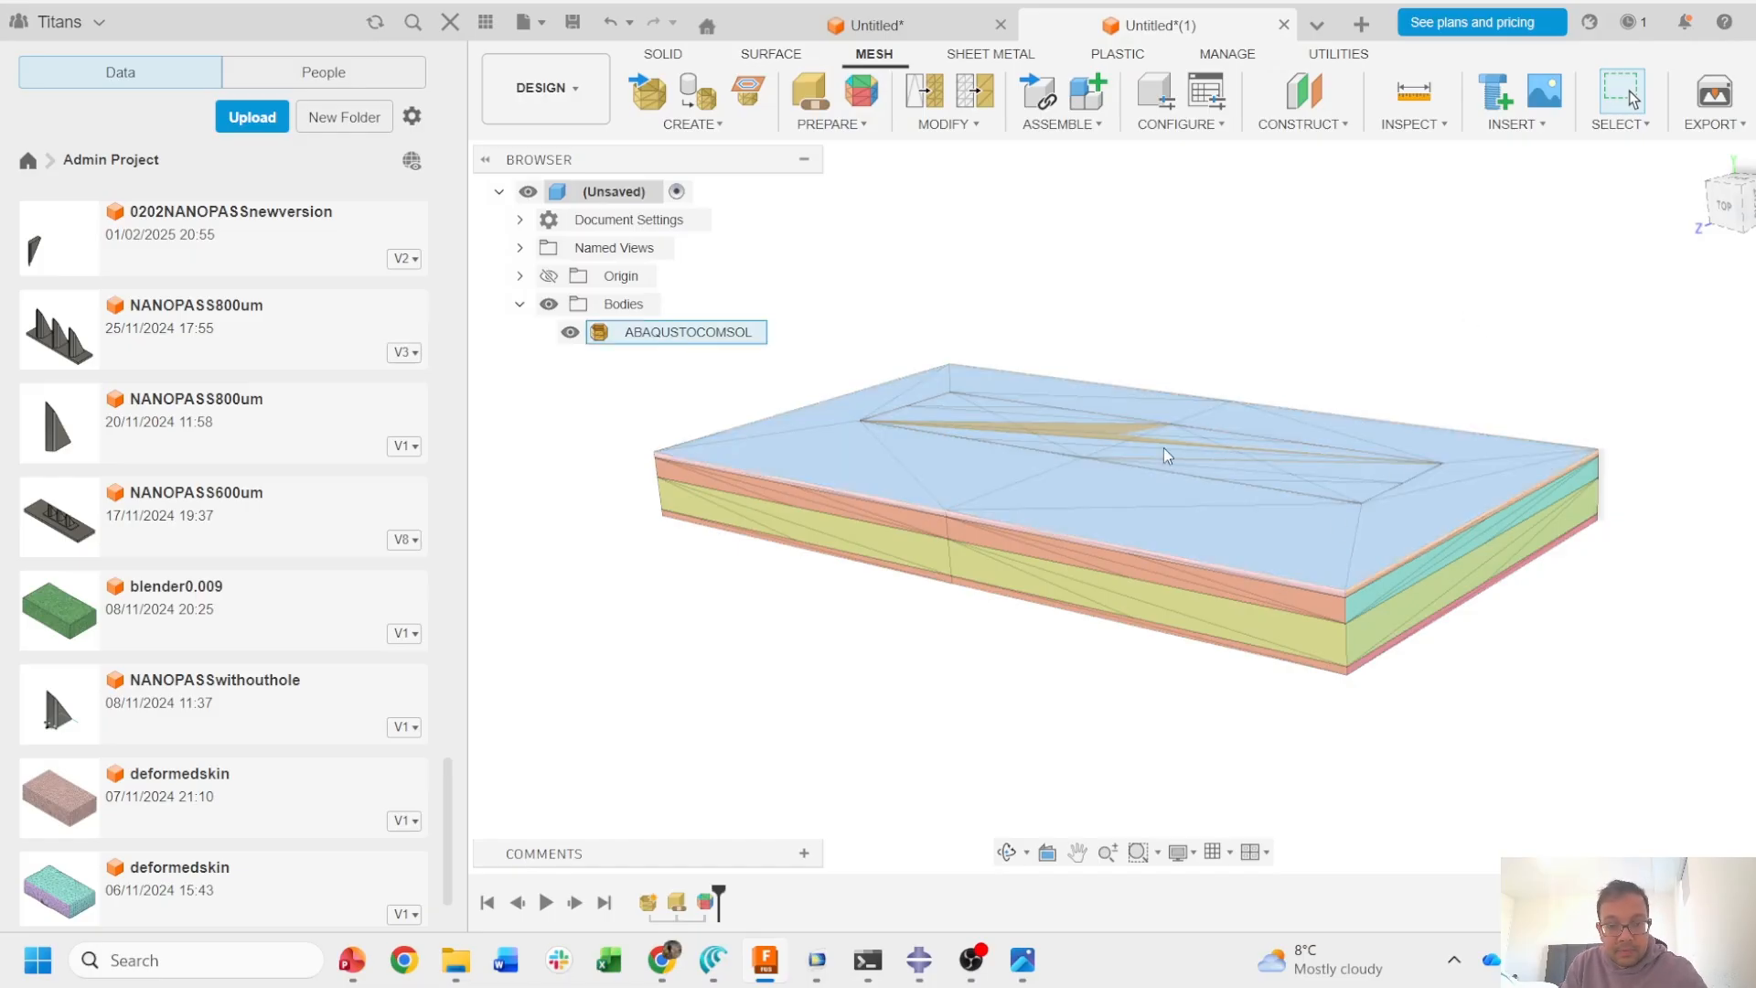
- Convert the ABAQUSTOCOMSOL mesh body into solid bodies using the Parametric operation
mouse_move(1163, 447)
shift+middle_down()
mouse_move(1180, 470)
mouse_move(1149, 400)
mouse_move(1168, 392)
mouse_move(1168, 424)
shift+middle_up()
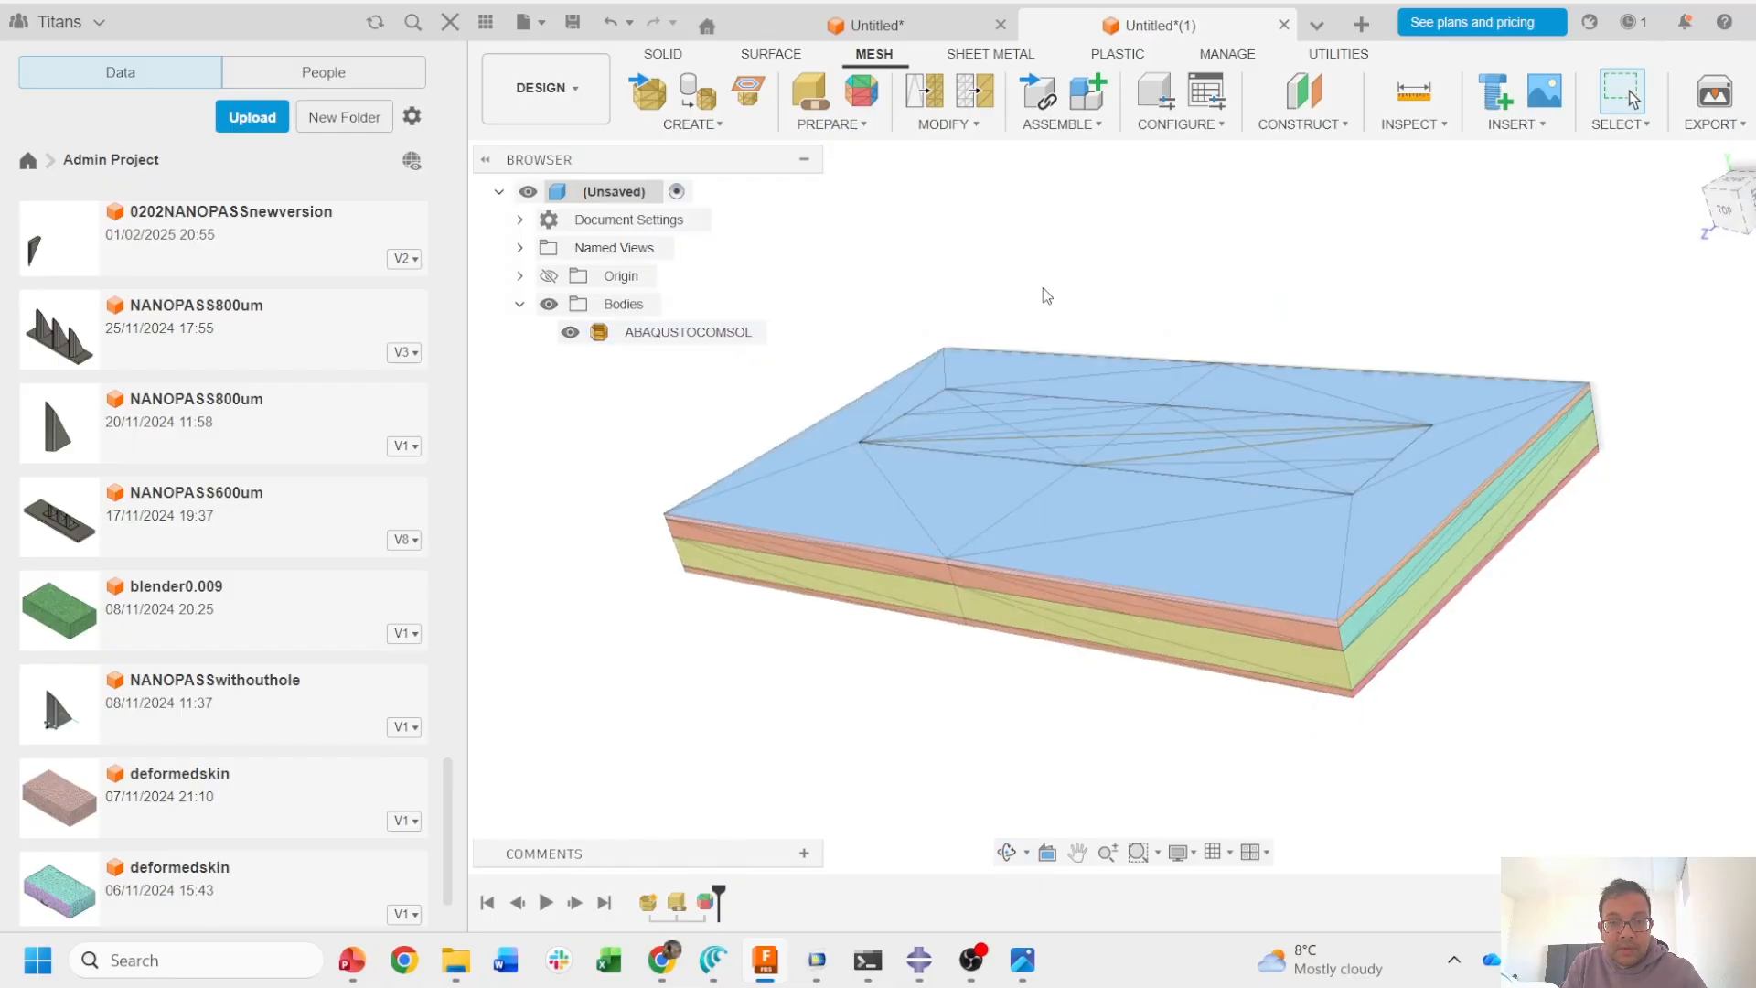
click(962, 126)
click(1006, 458)
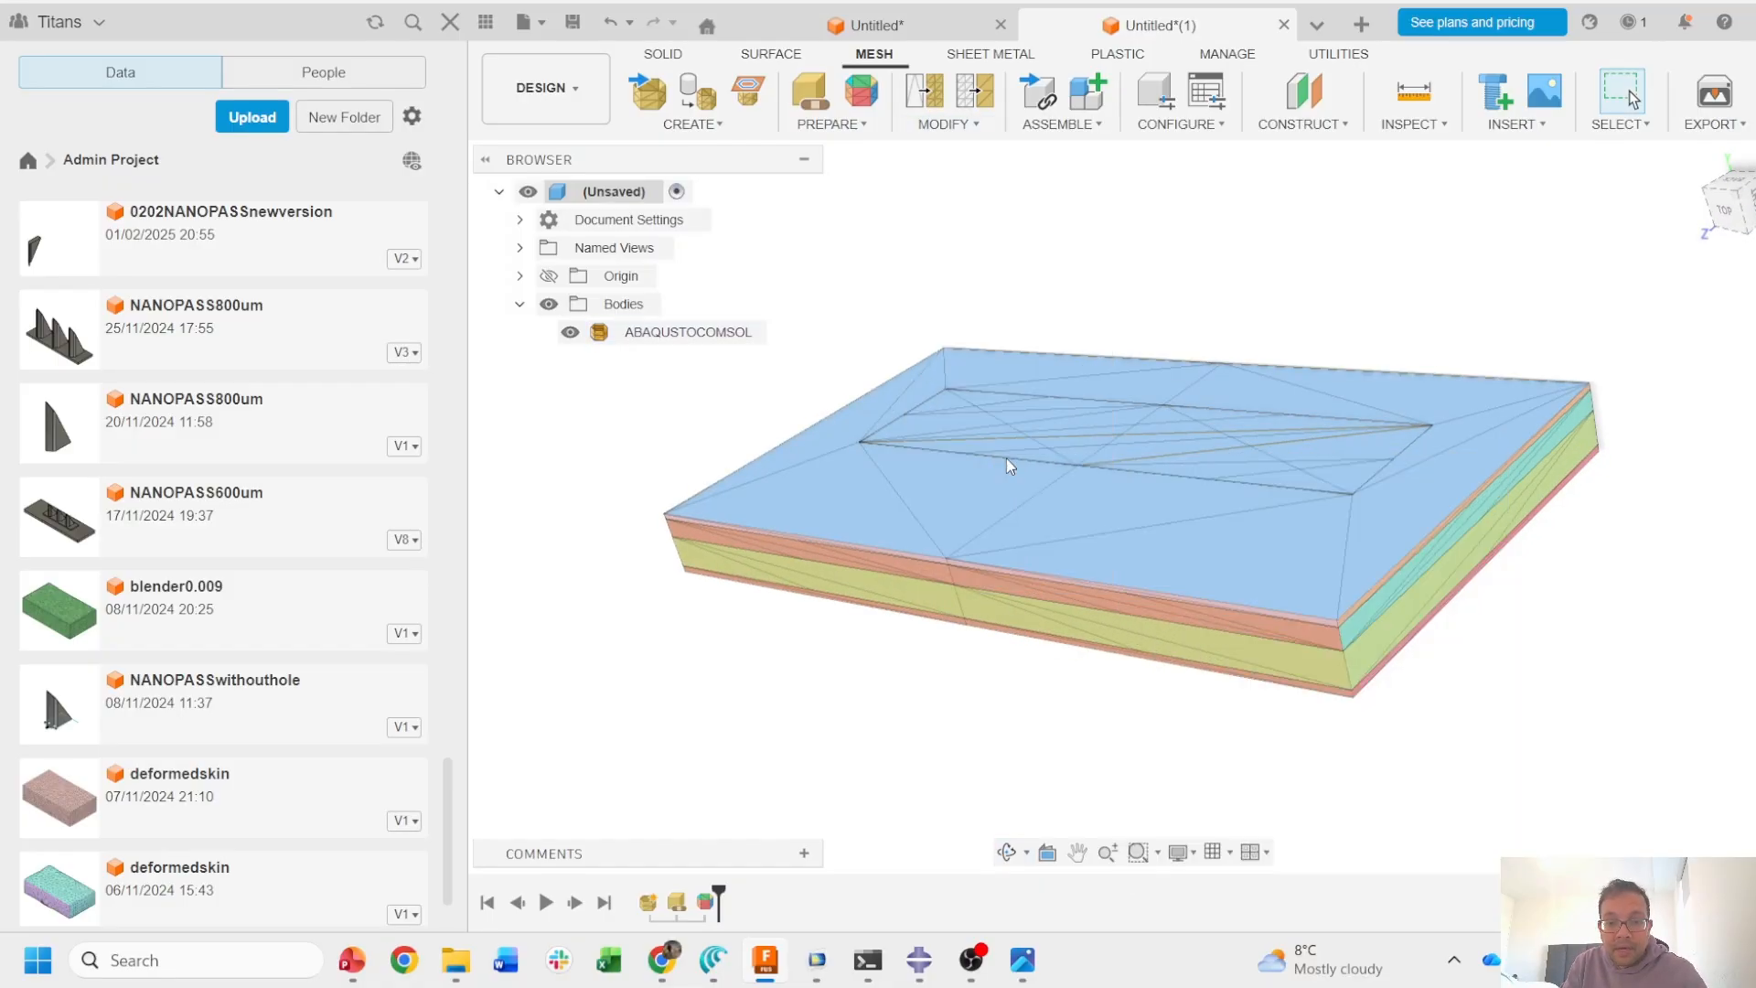
click(1240, 457)
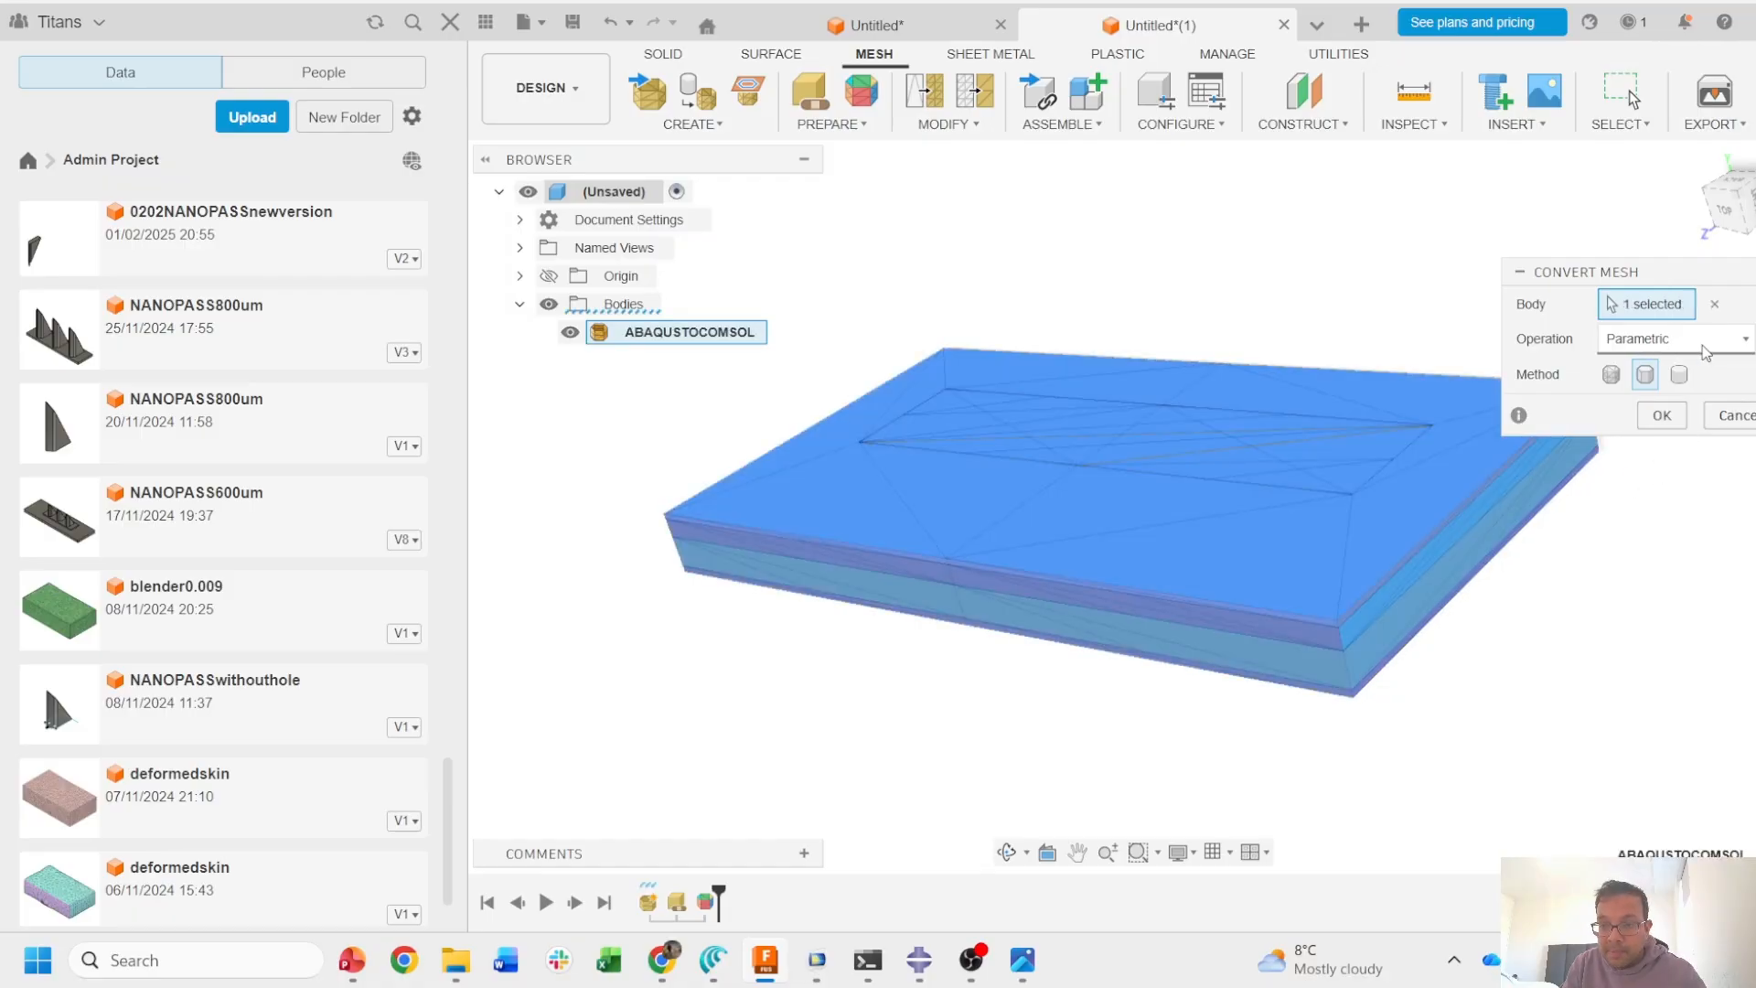
click(1646, 379)
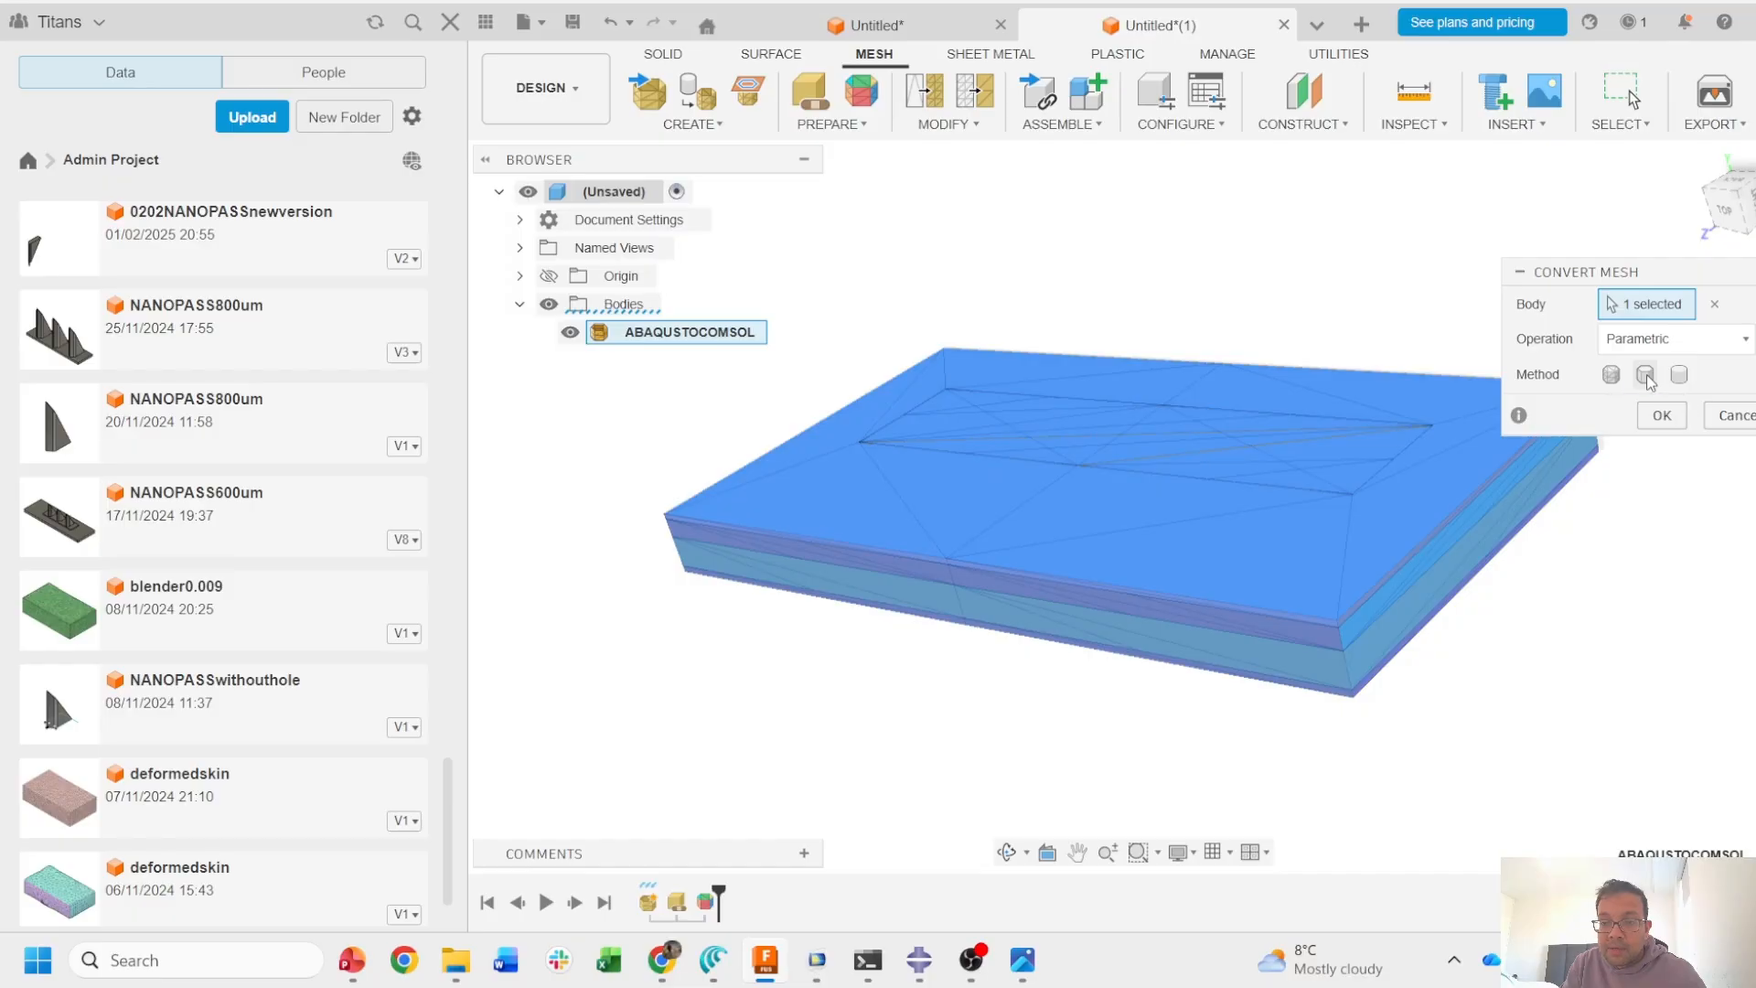
click(1662, 416)
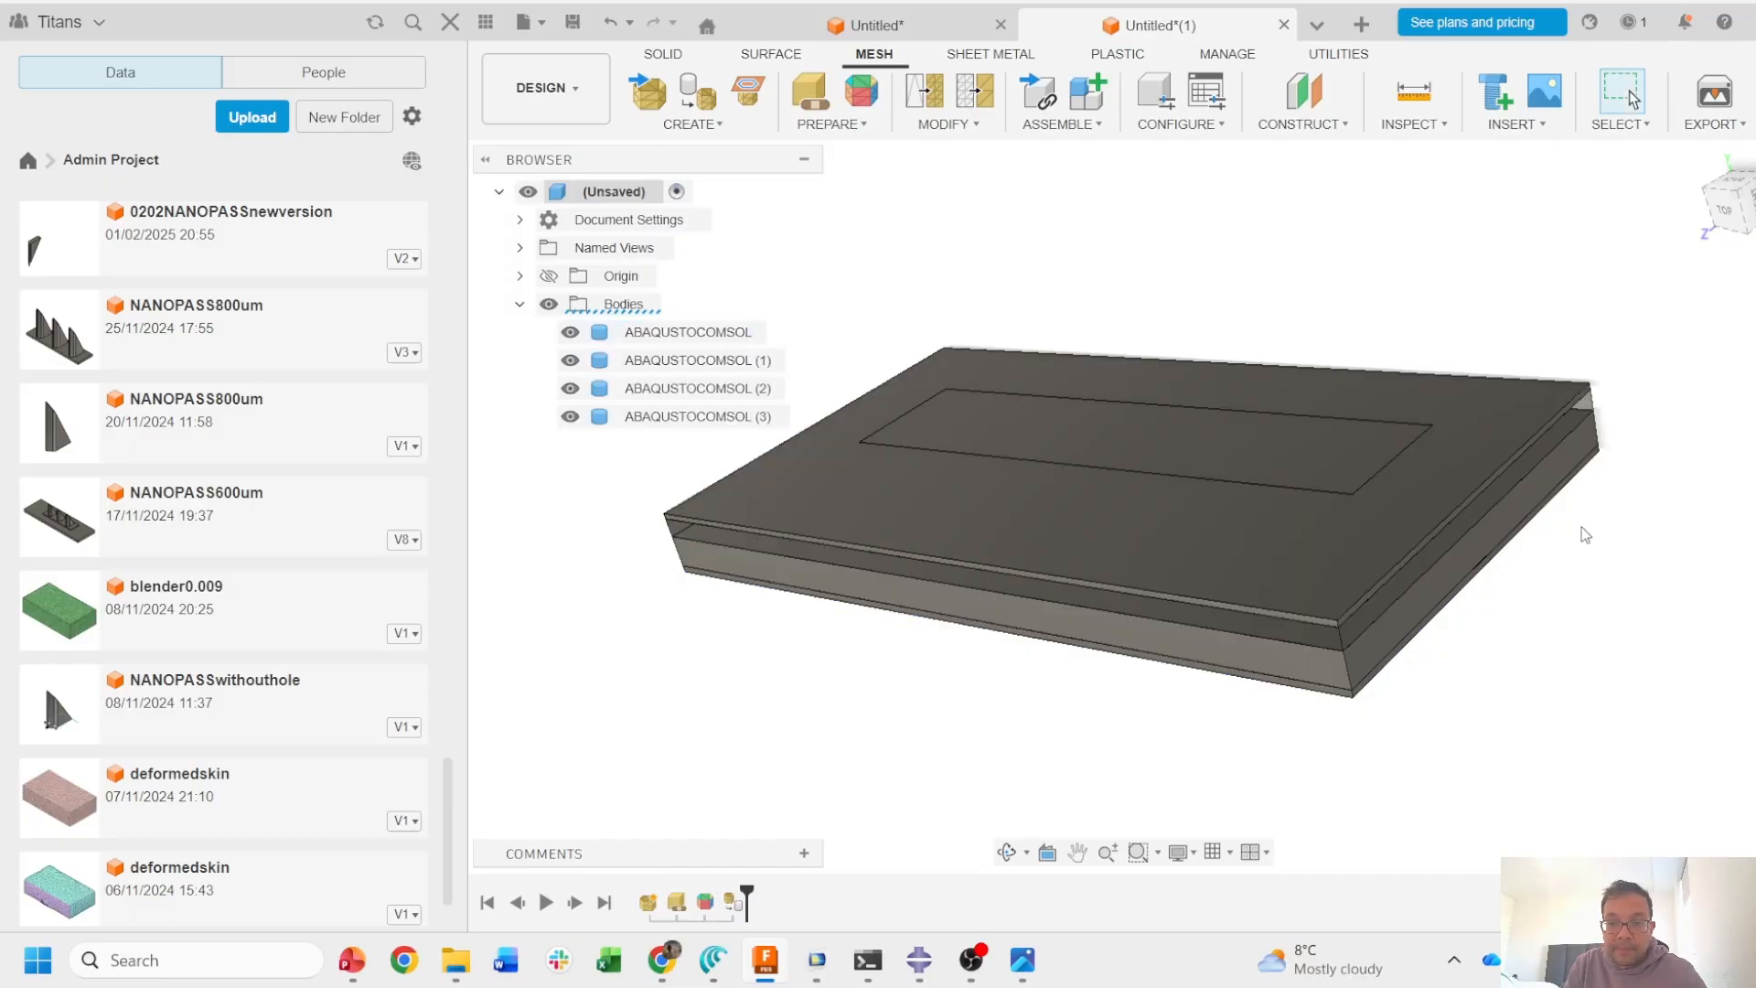
- Inspect the converted bodies by toggling their visibility, leaving ABAQUSTOCOMSOL and ABAQUSTOCOMSOL (3) shown and bodies (1) and (2) hidden
shift+middle_drag(1045, 437, 895, 422)
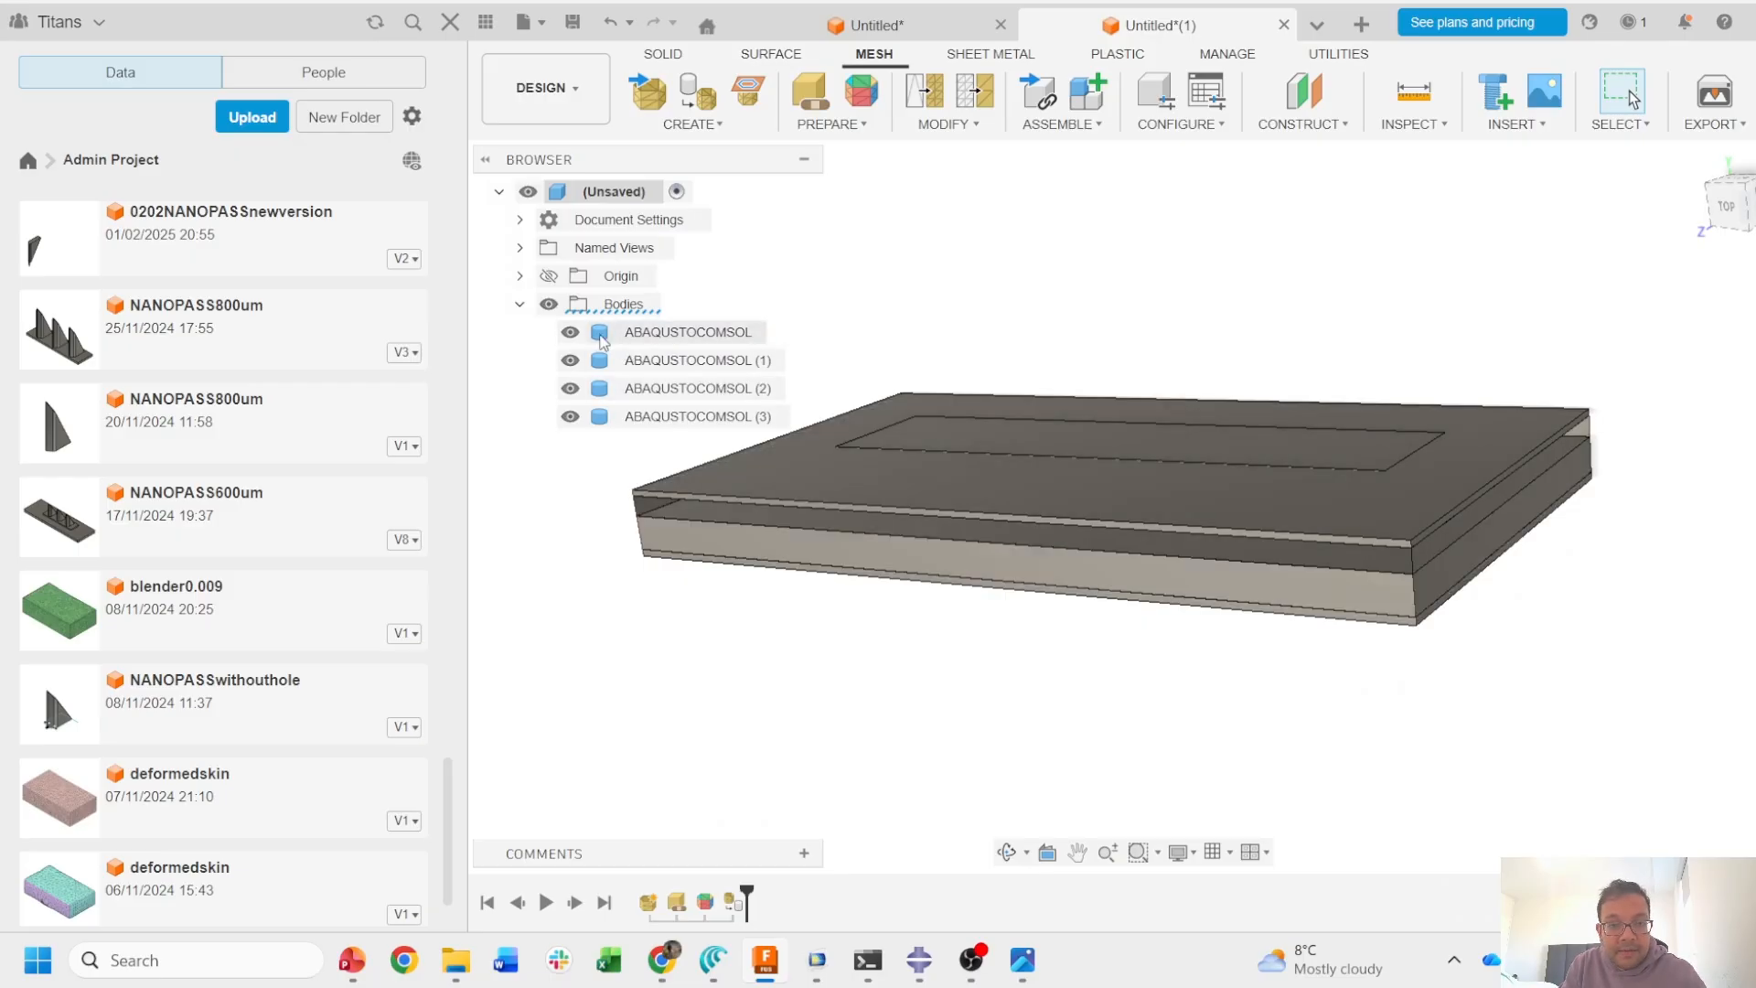
click(570, 332)
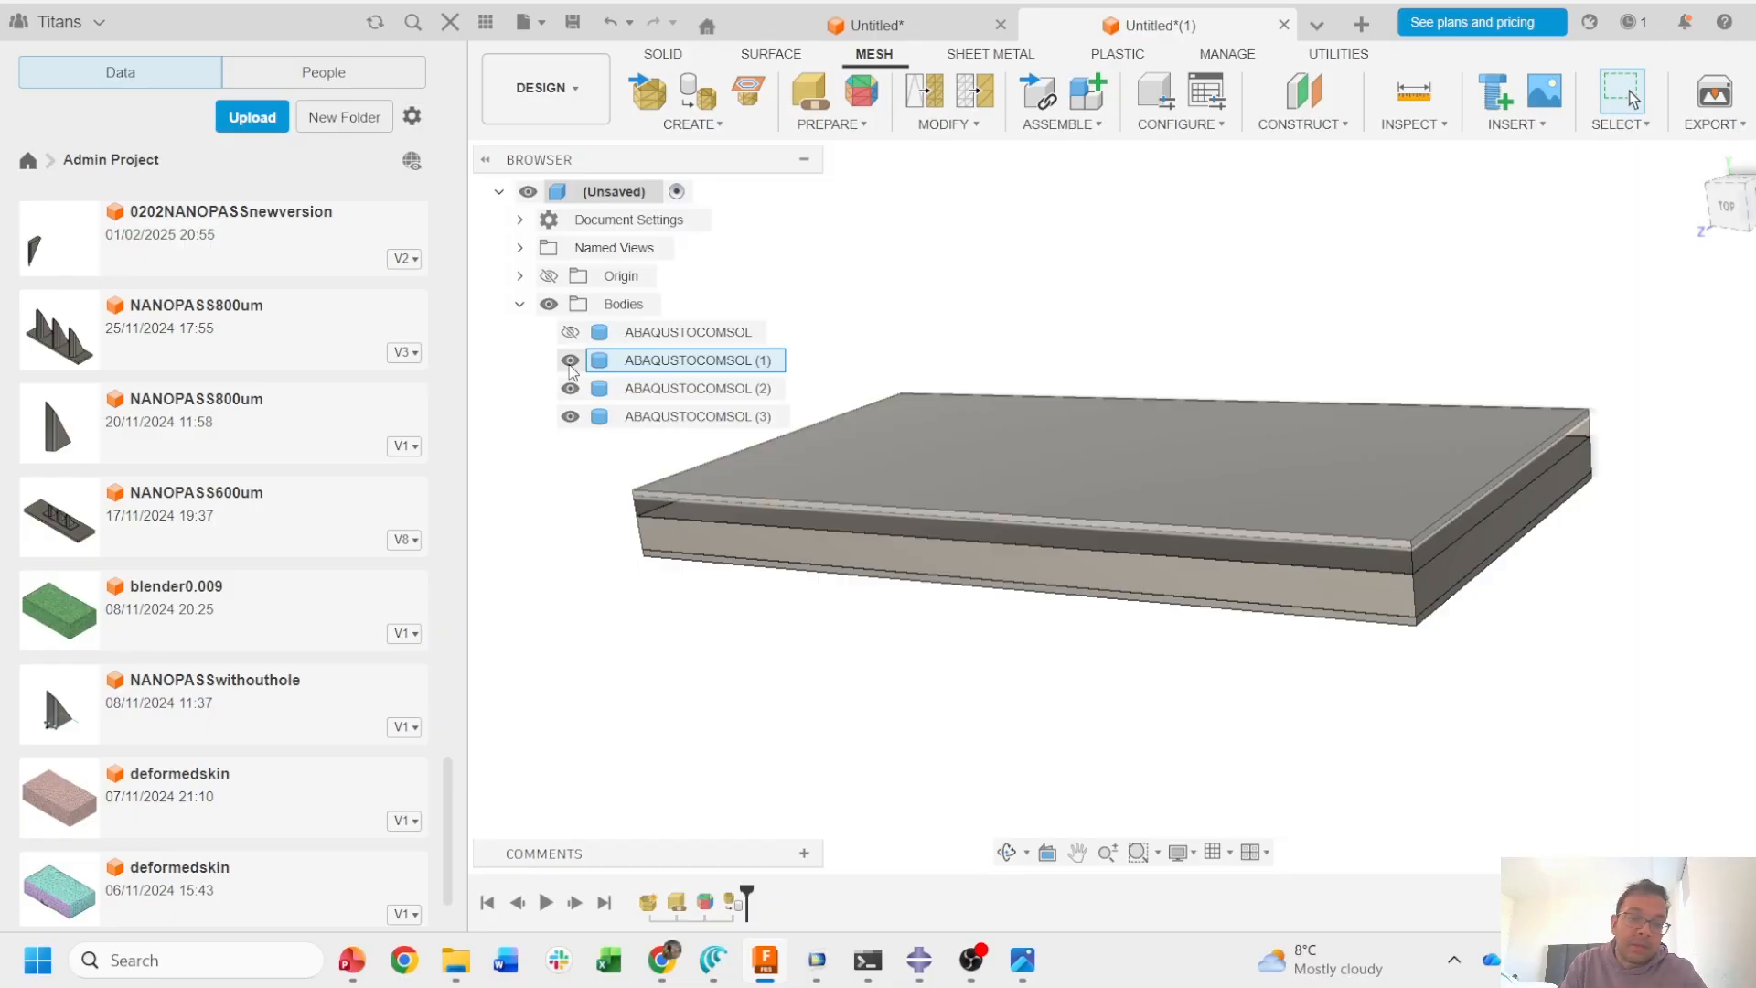
click(570, 361)
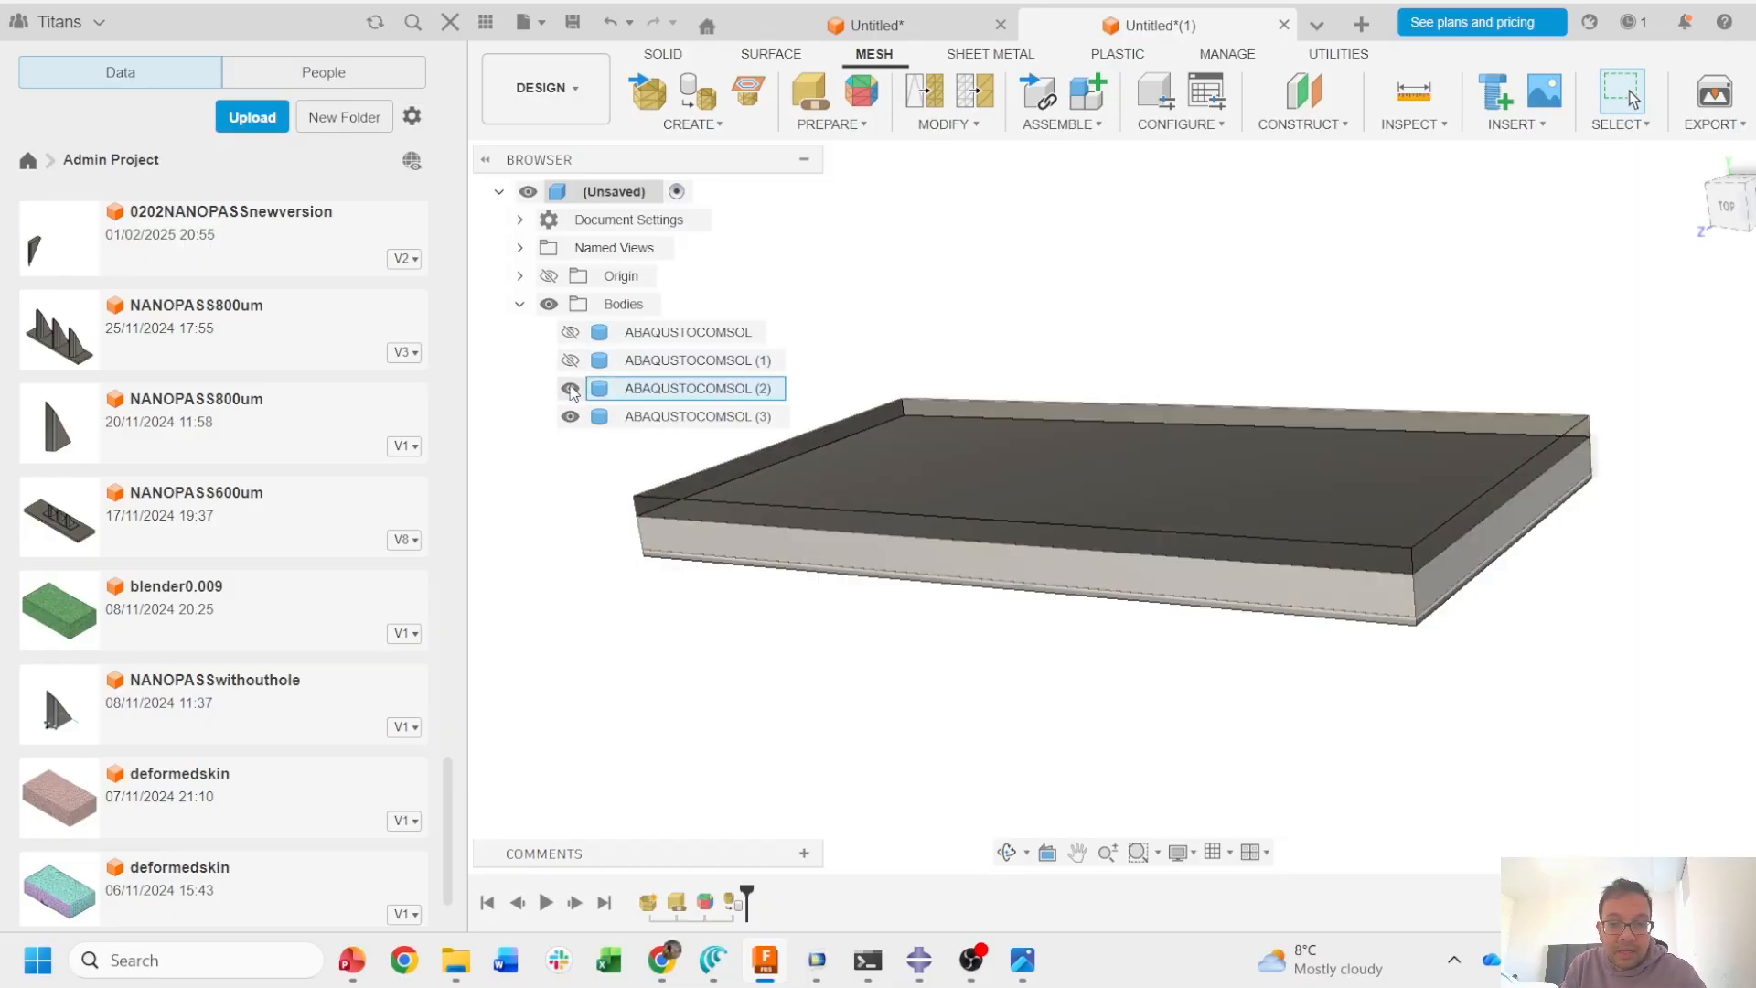
click(570, 388)
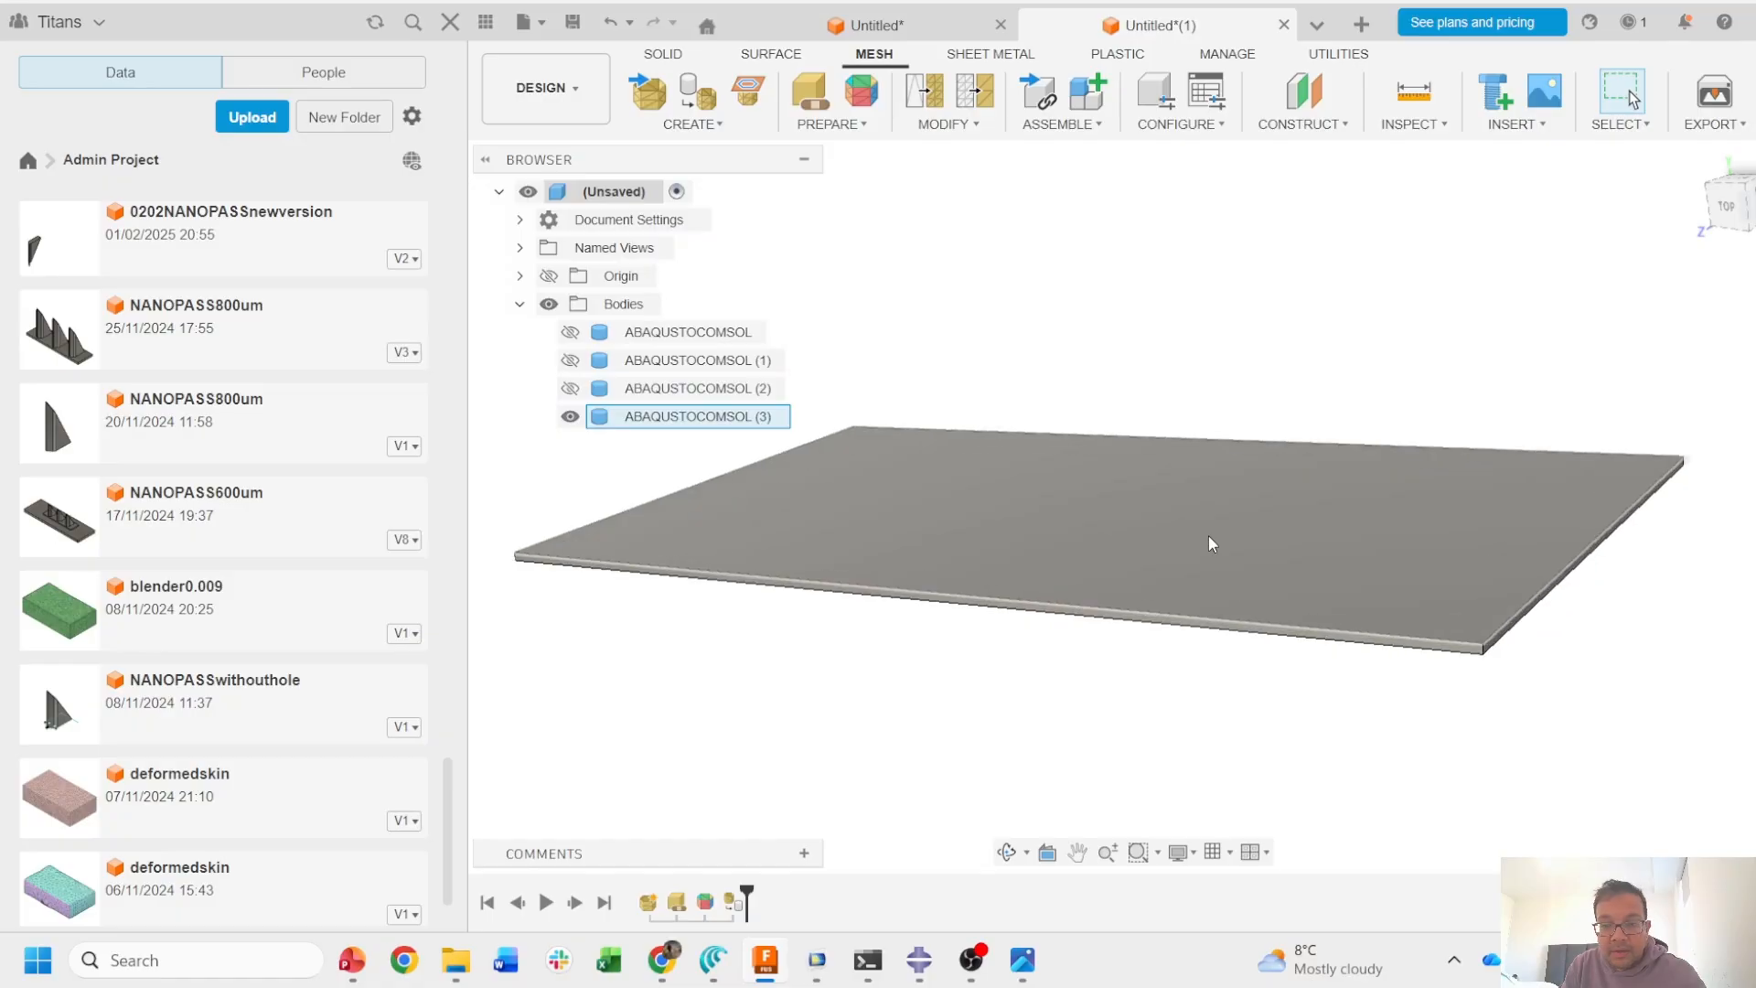
shift+middle_drag(1109, 478, 1111, 428)
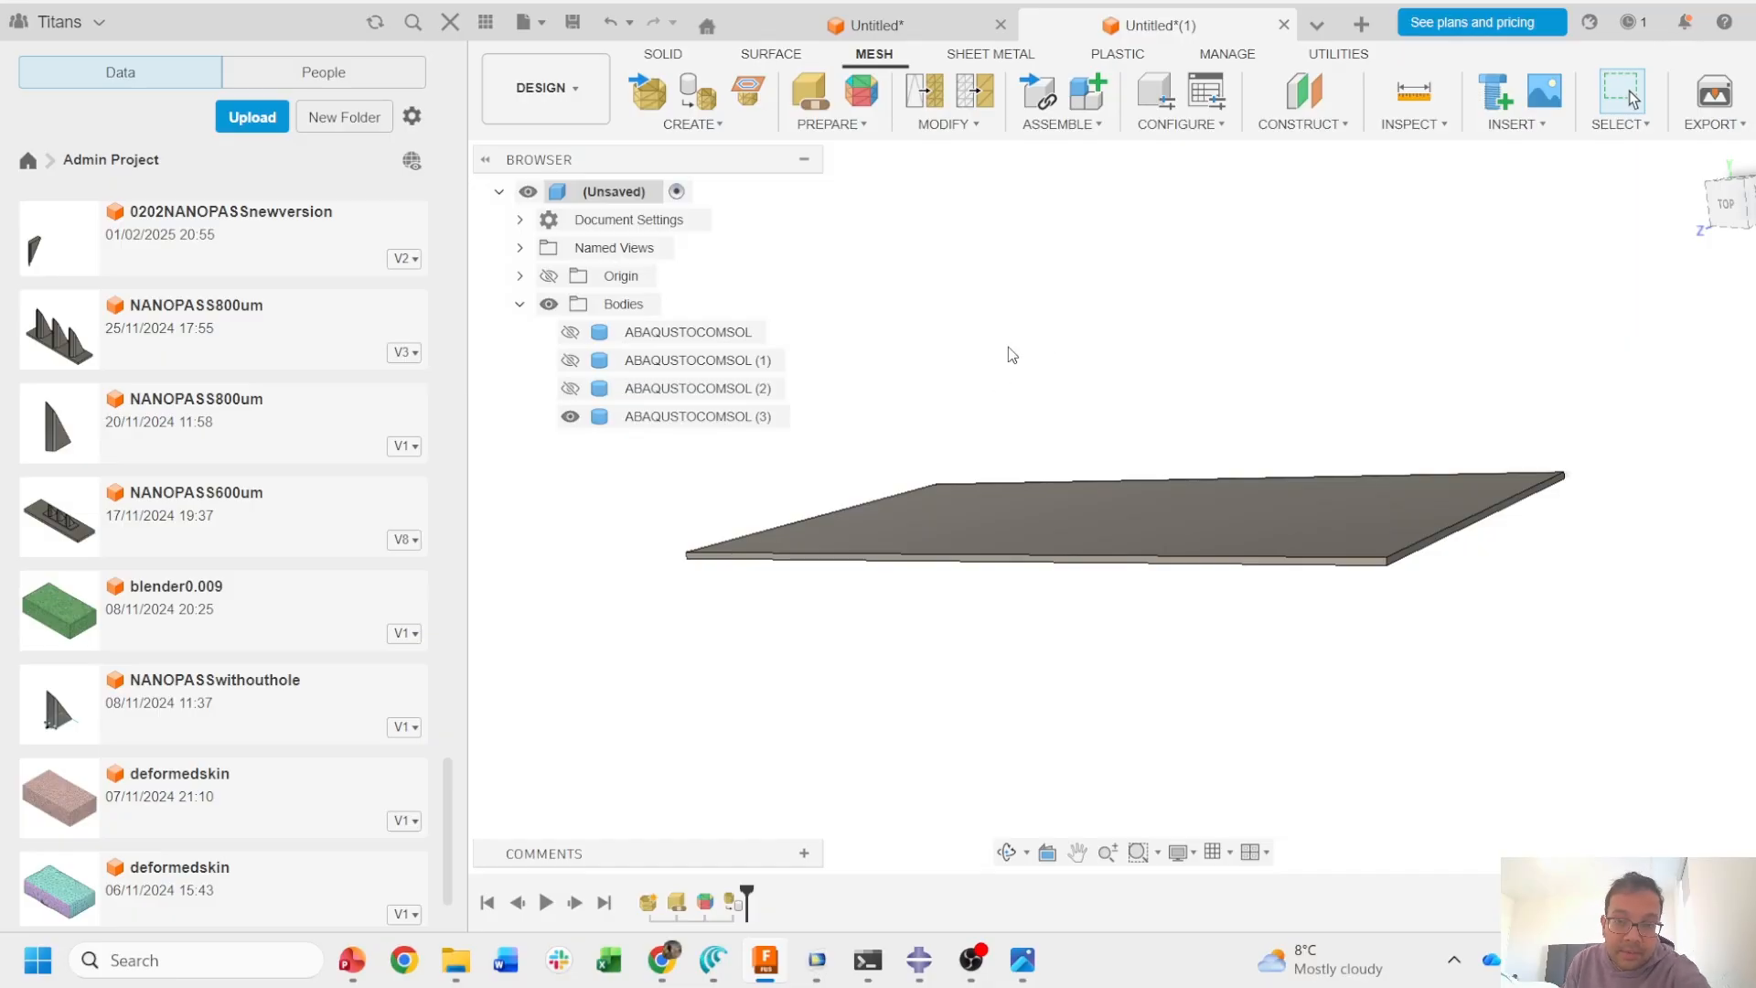
click(564, 333)
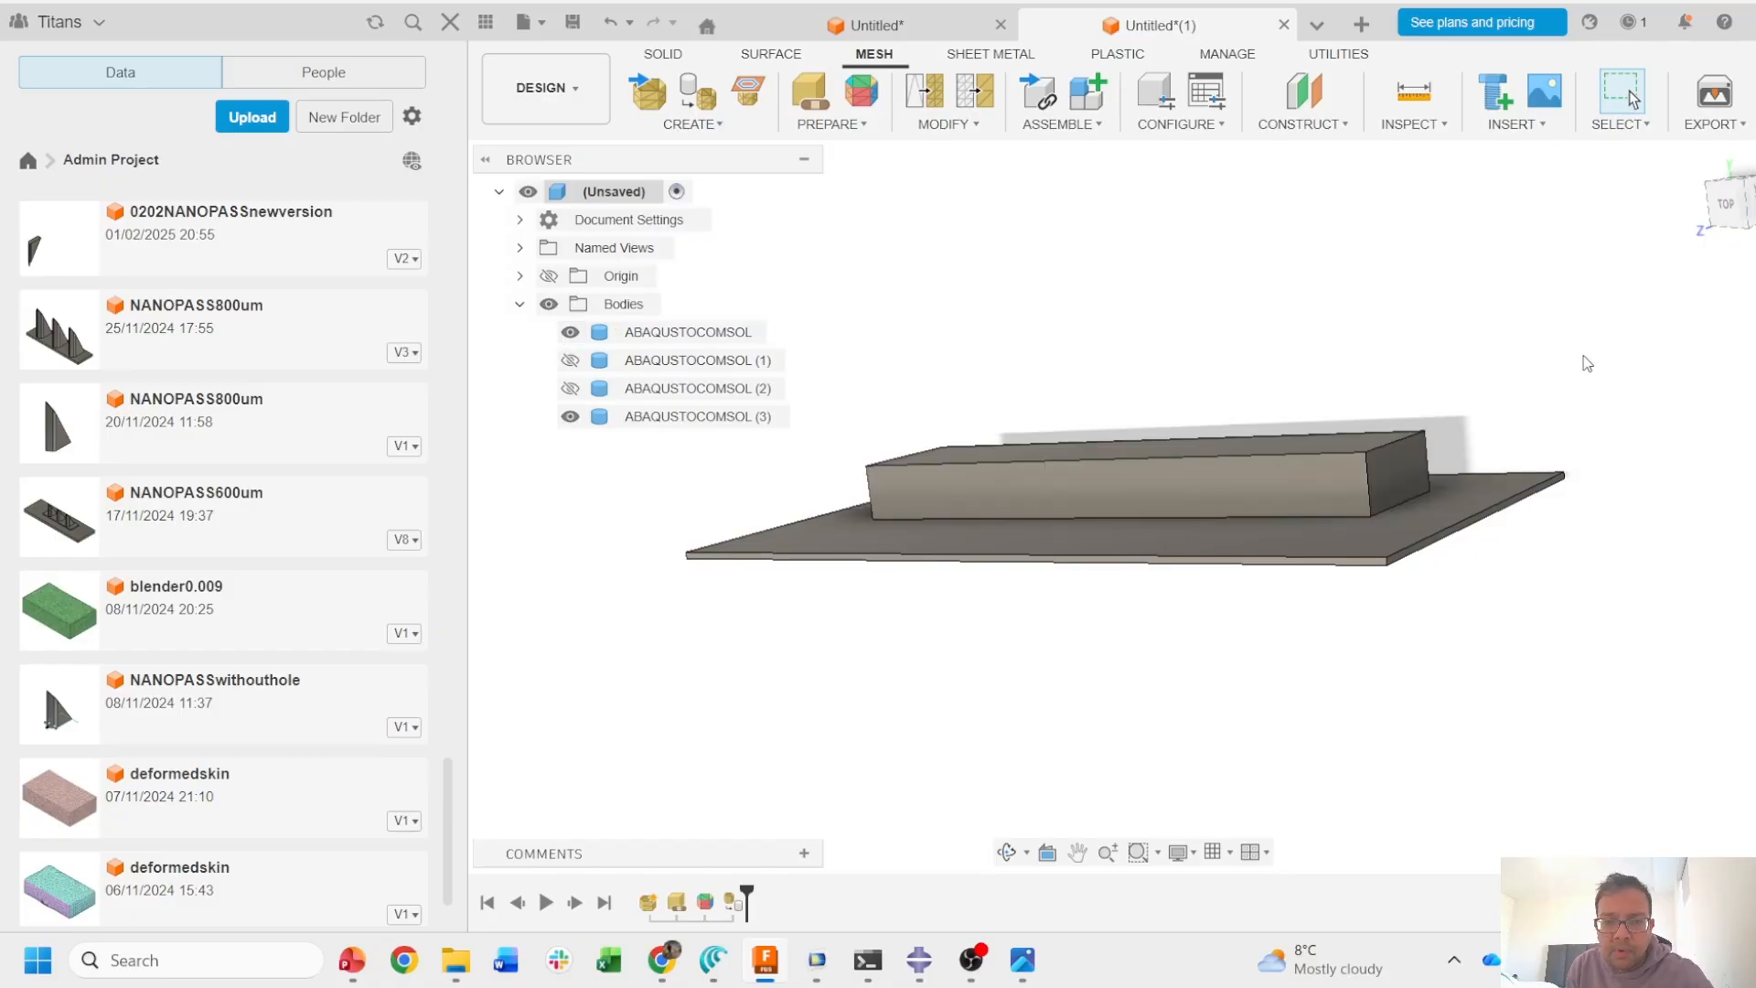
shift+middle_drag(1352, 357, 1293, 372)
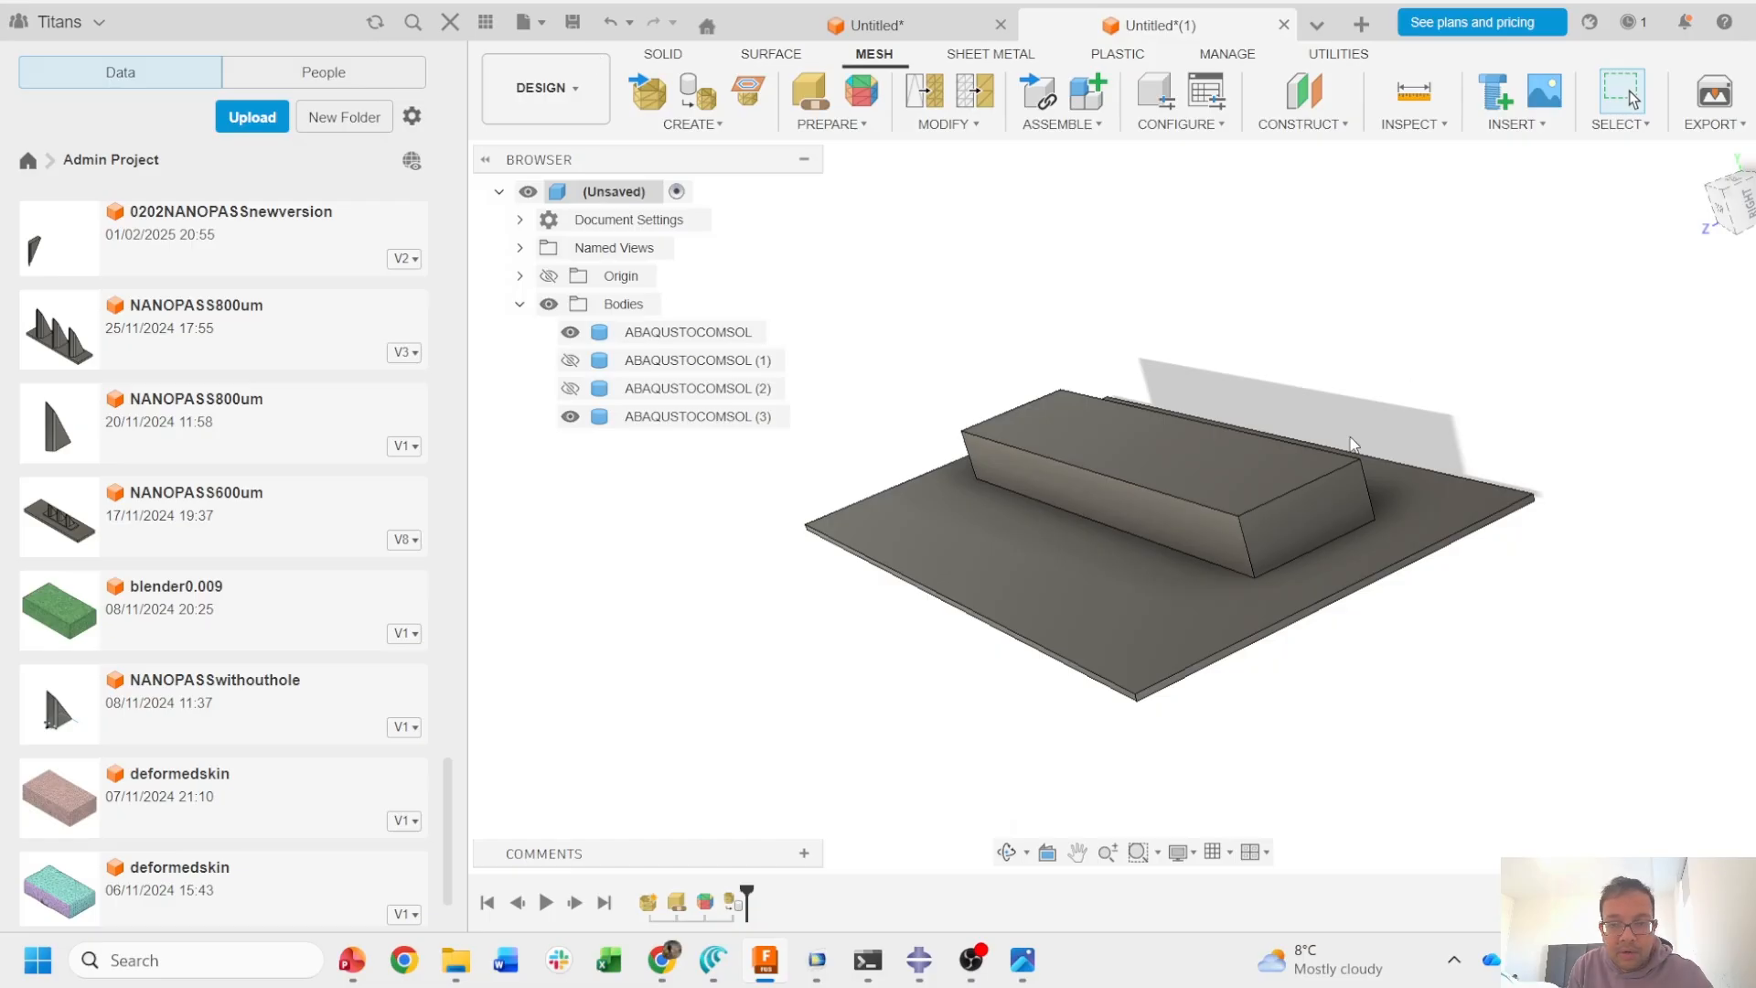
- Export the design to Downloads as a SAT file named FUSIONTOCOMSOL
click(540, 24)
click(595, 318)
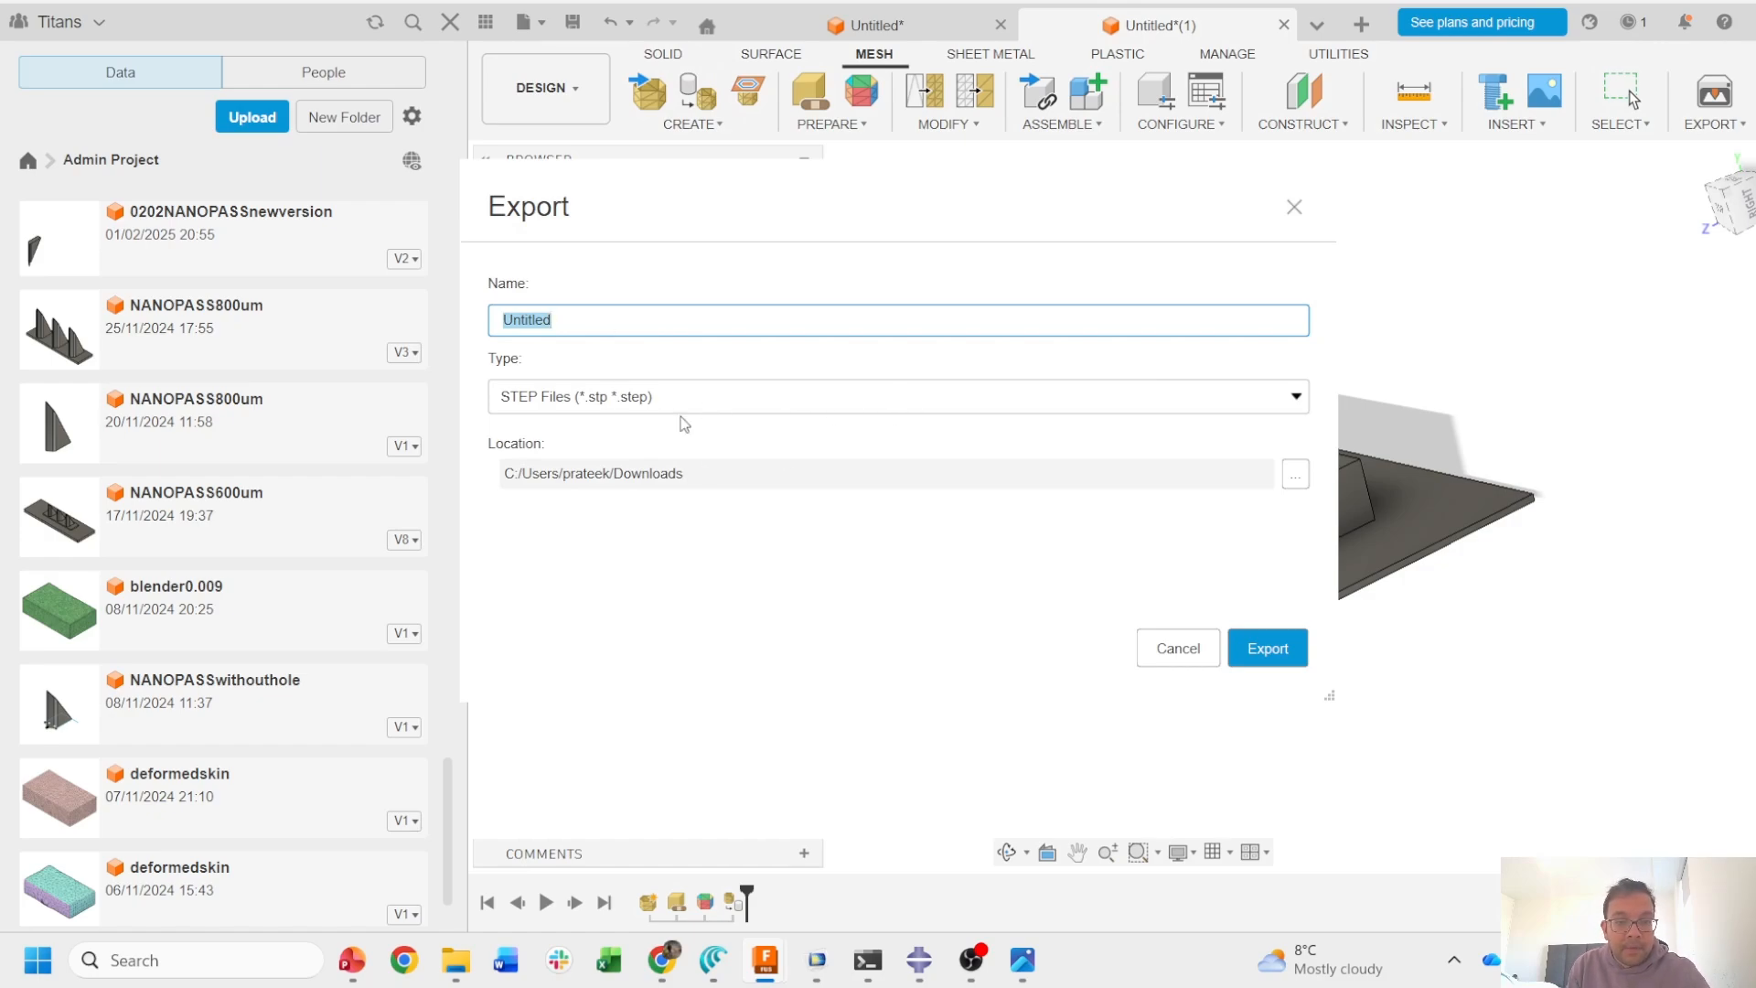
click(762, 408)
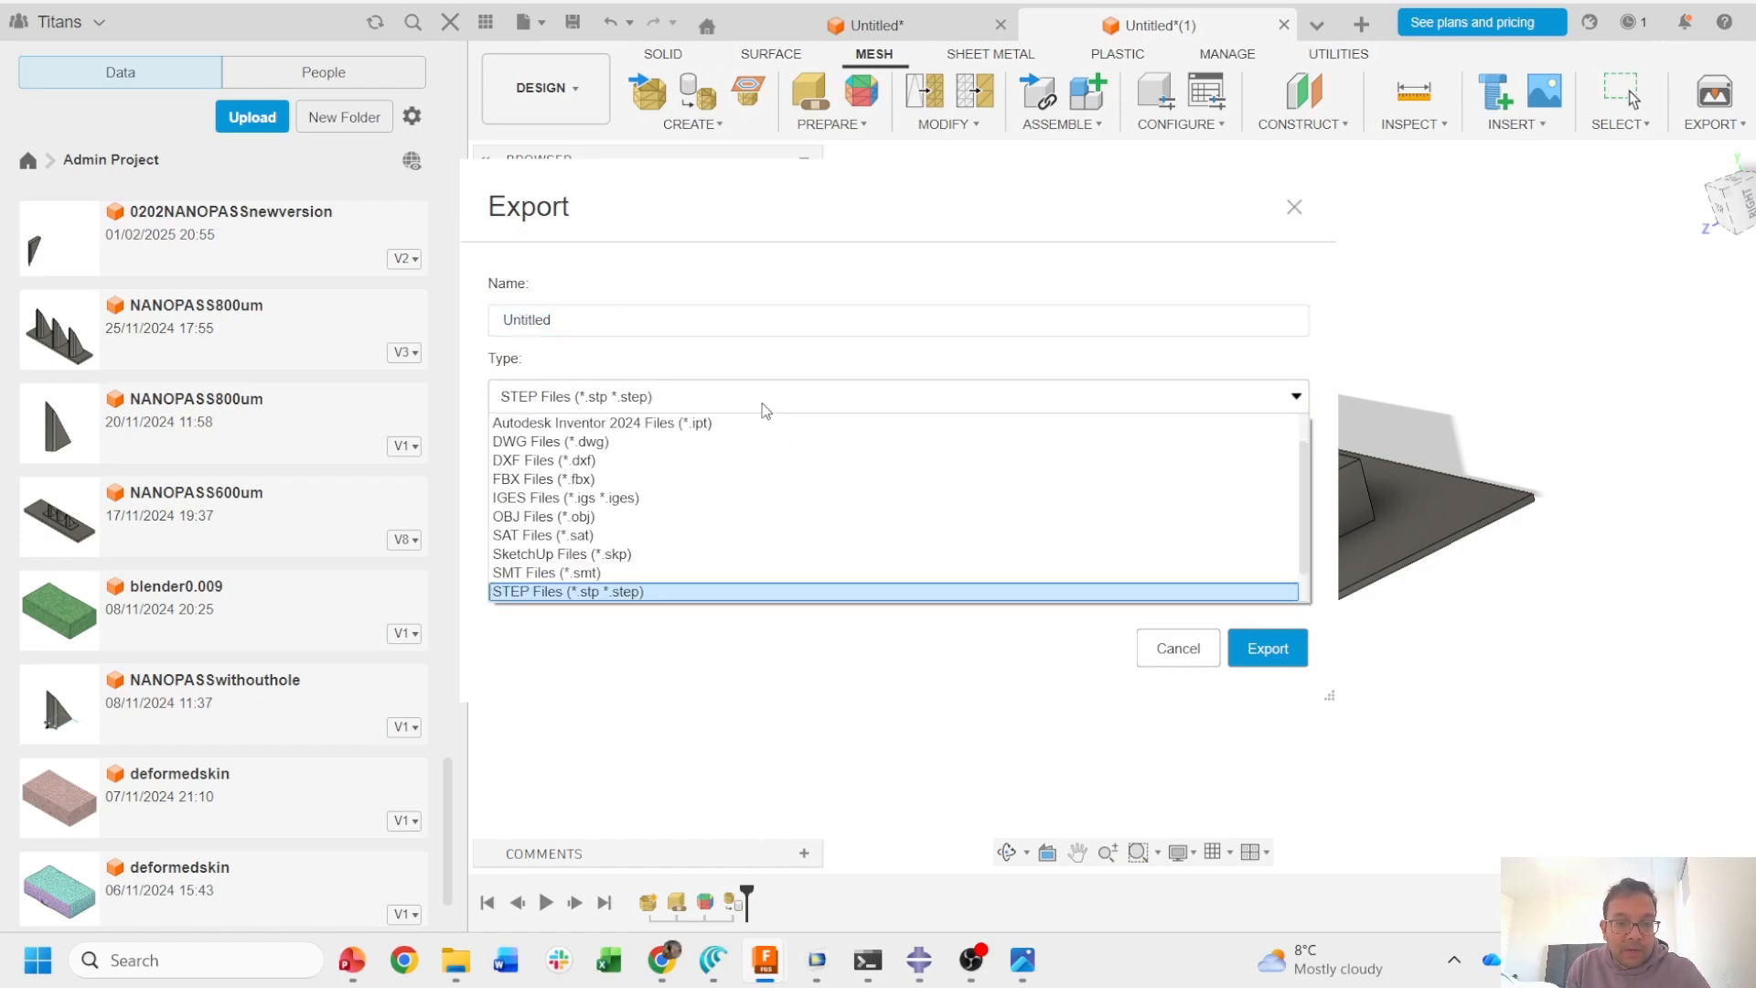
click(629, 536)
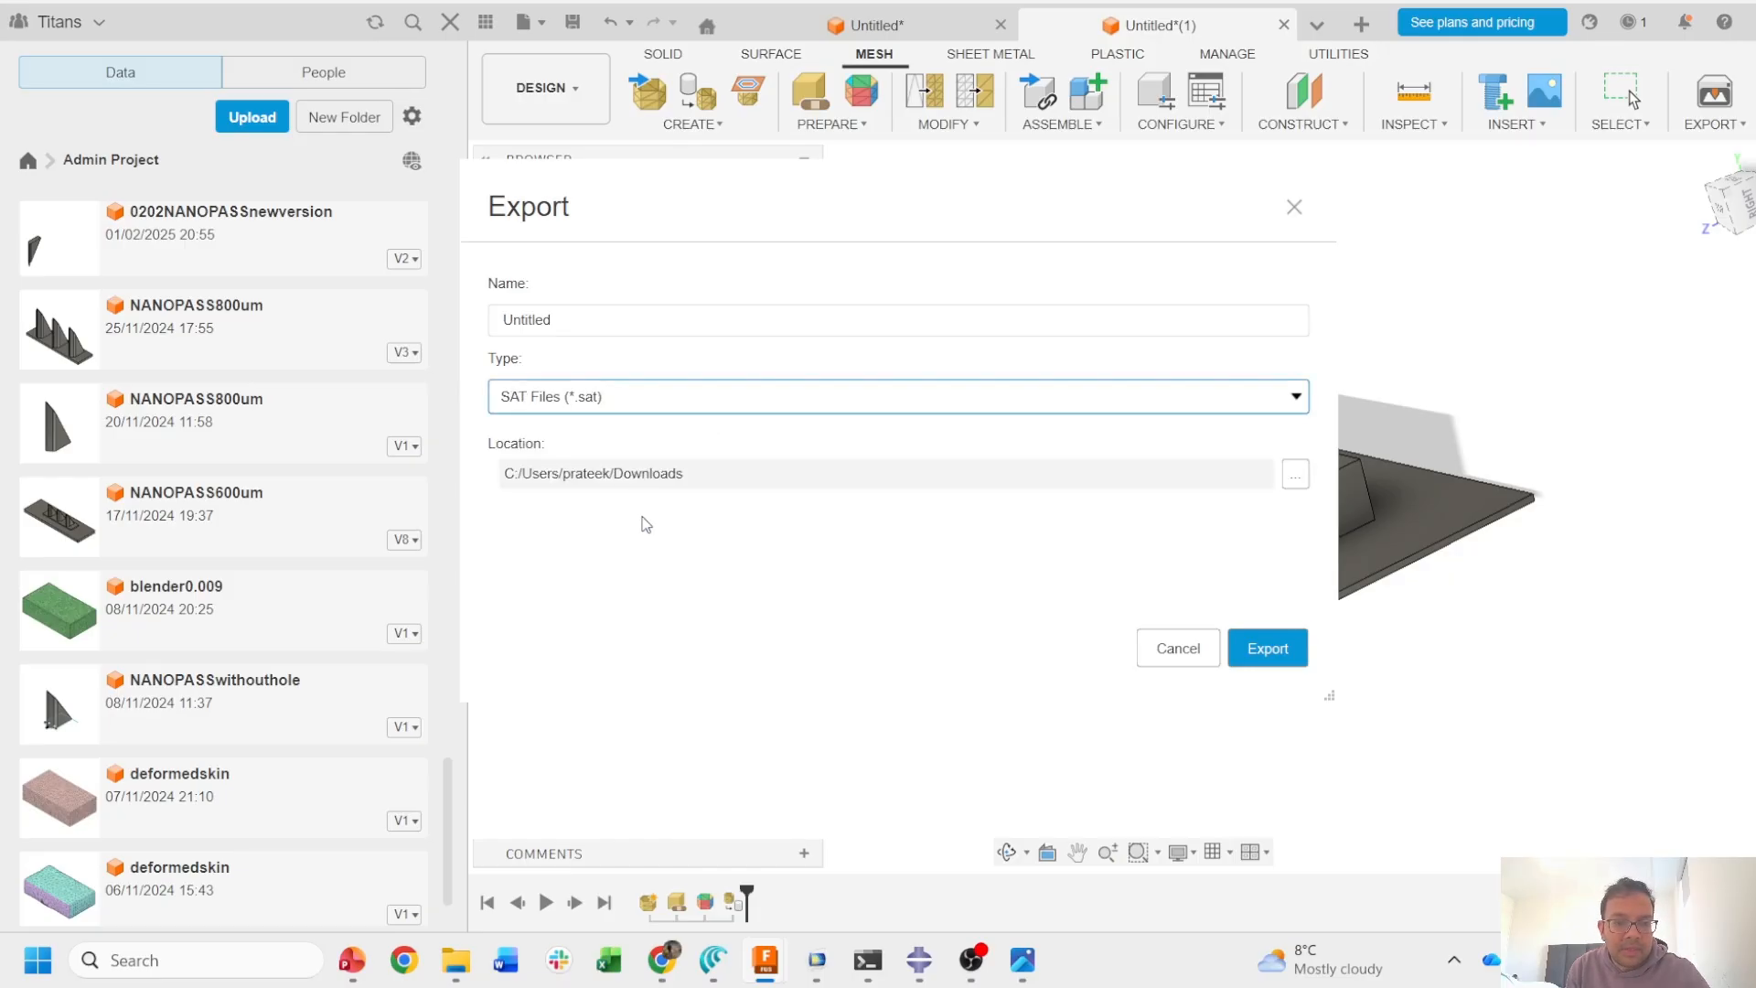
double_click(607, 328)
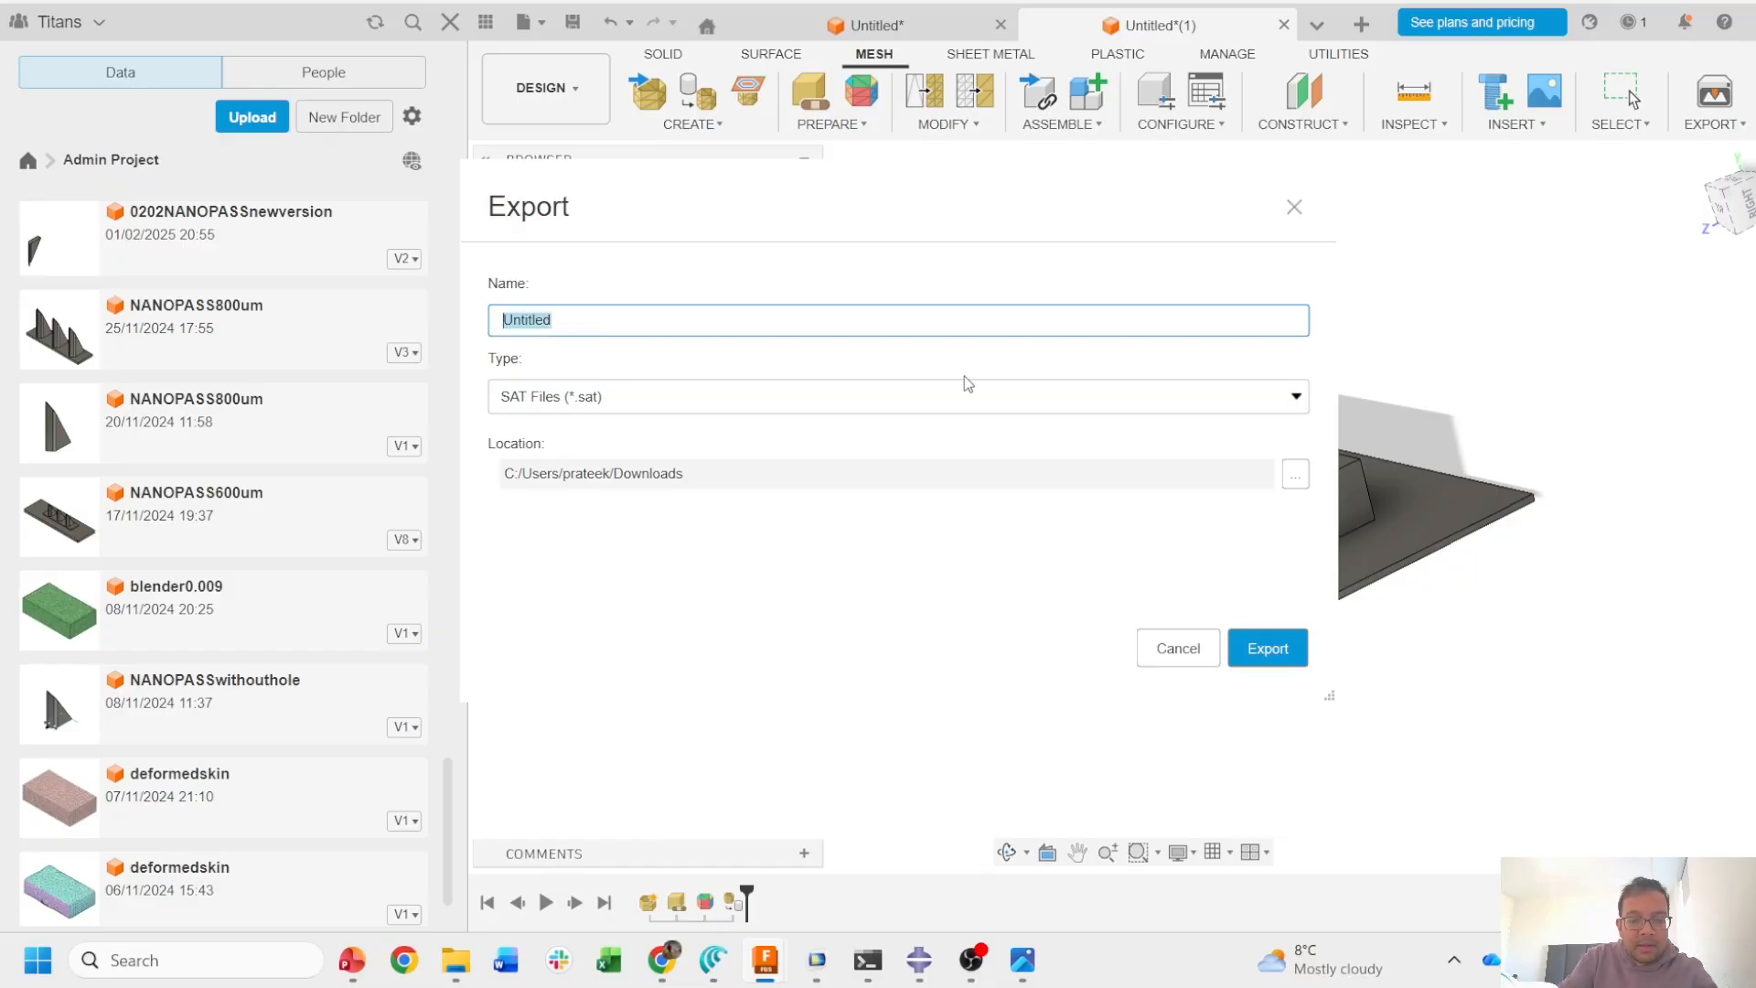
text(FUSIONTO)
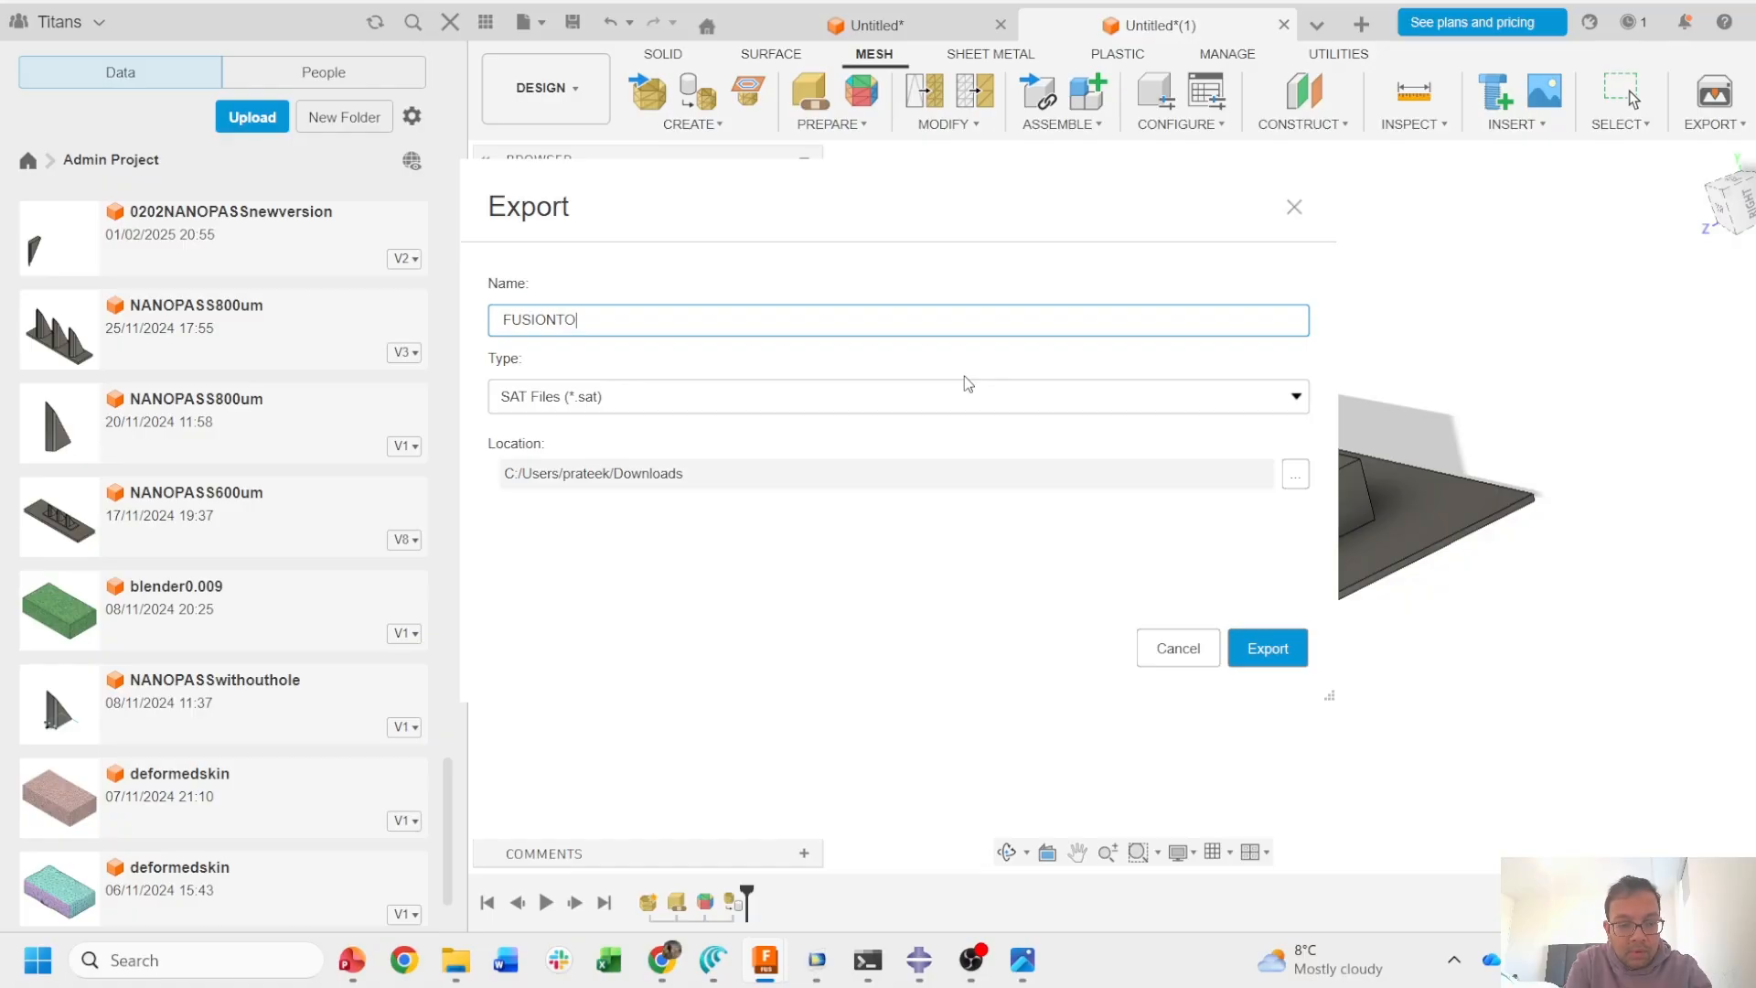
text(COMSOL)
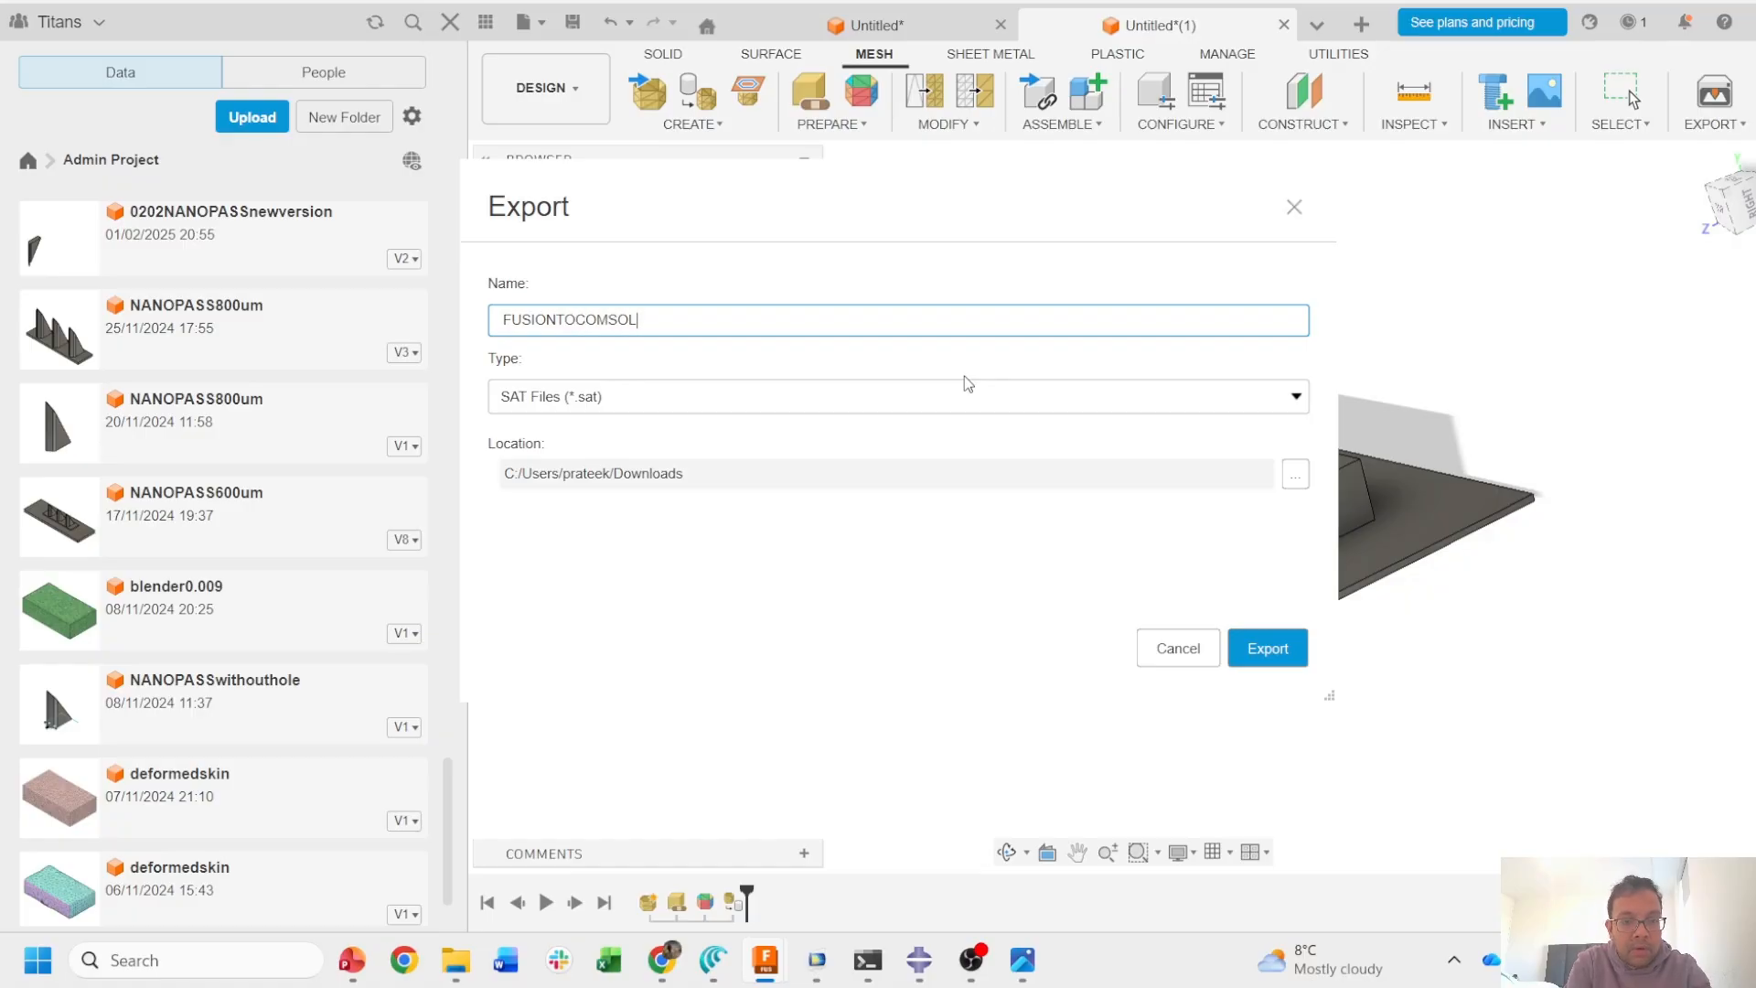
click(1291, 651)
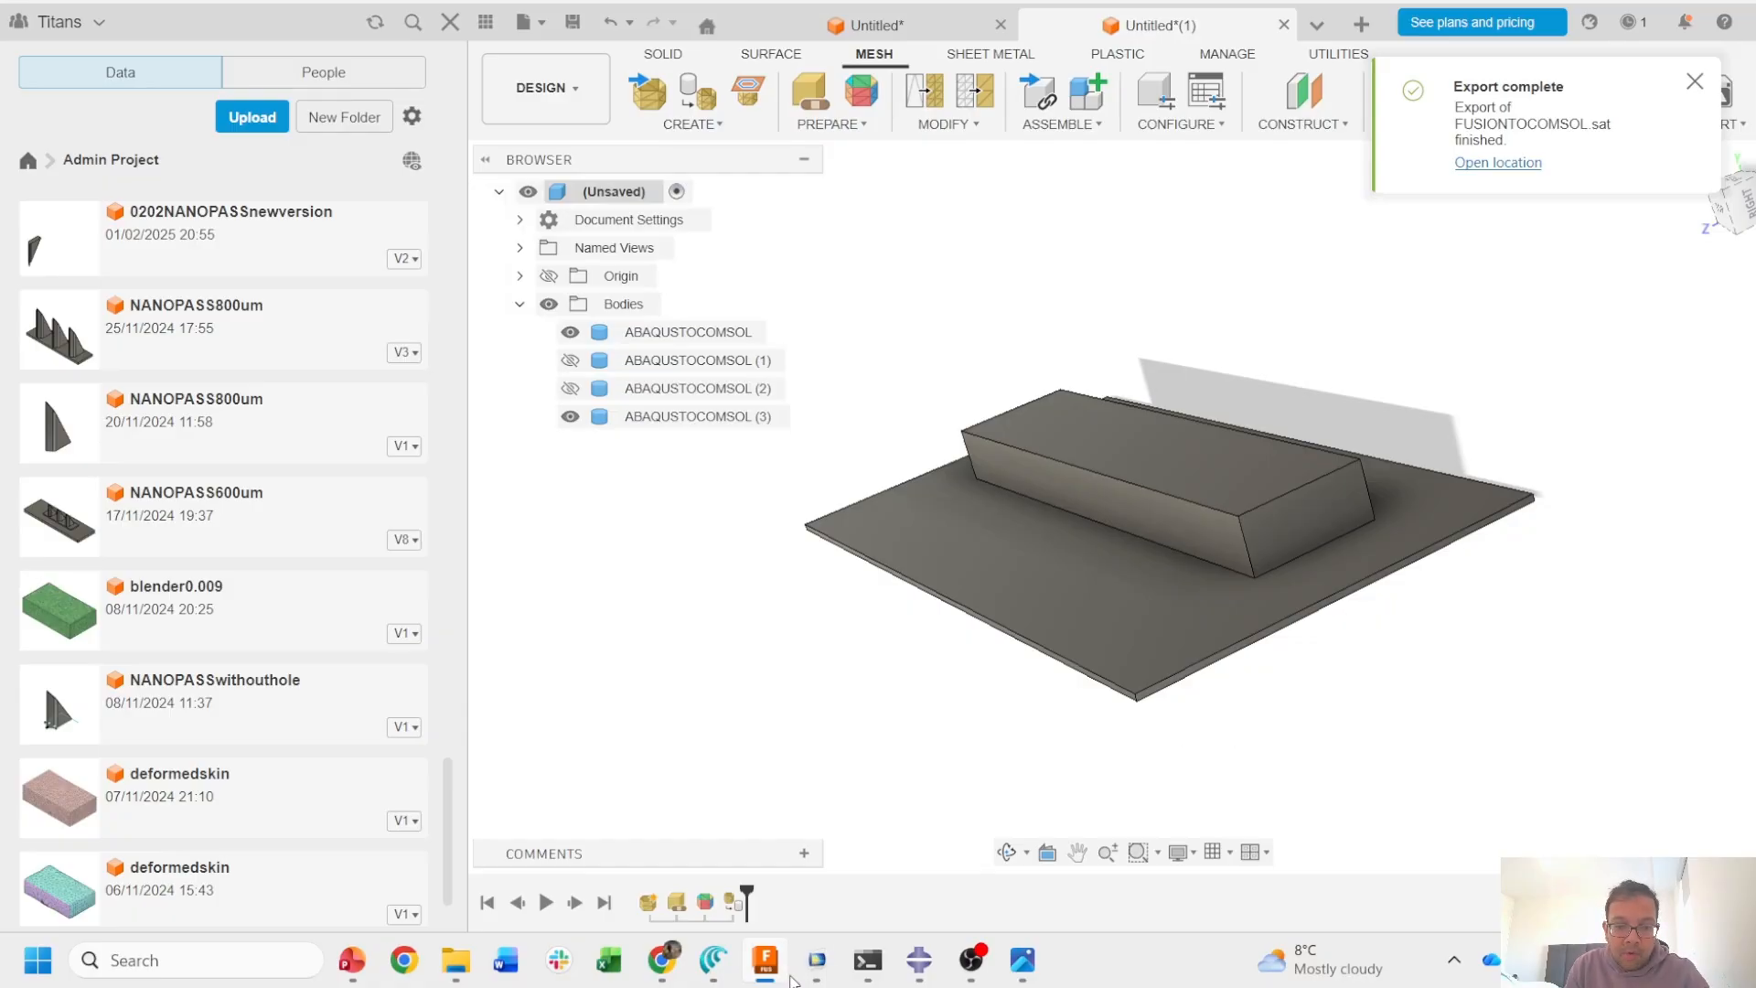
- Switch to COMSOL and create a new 3D model with no physics interfaces, without saving the changes to Untitled.mph
click(817, 959)
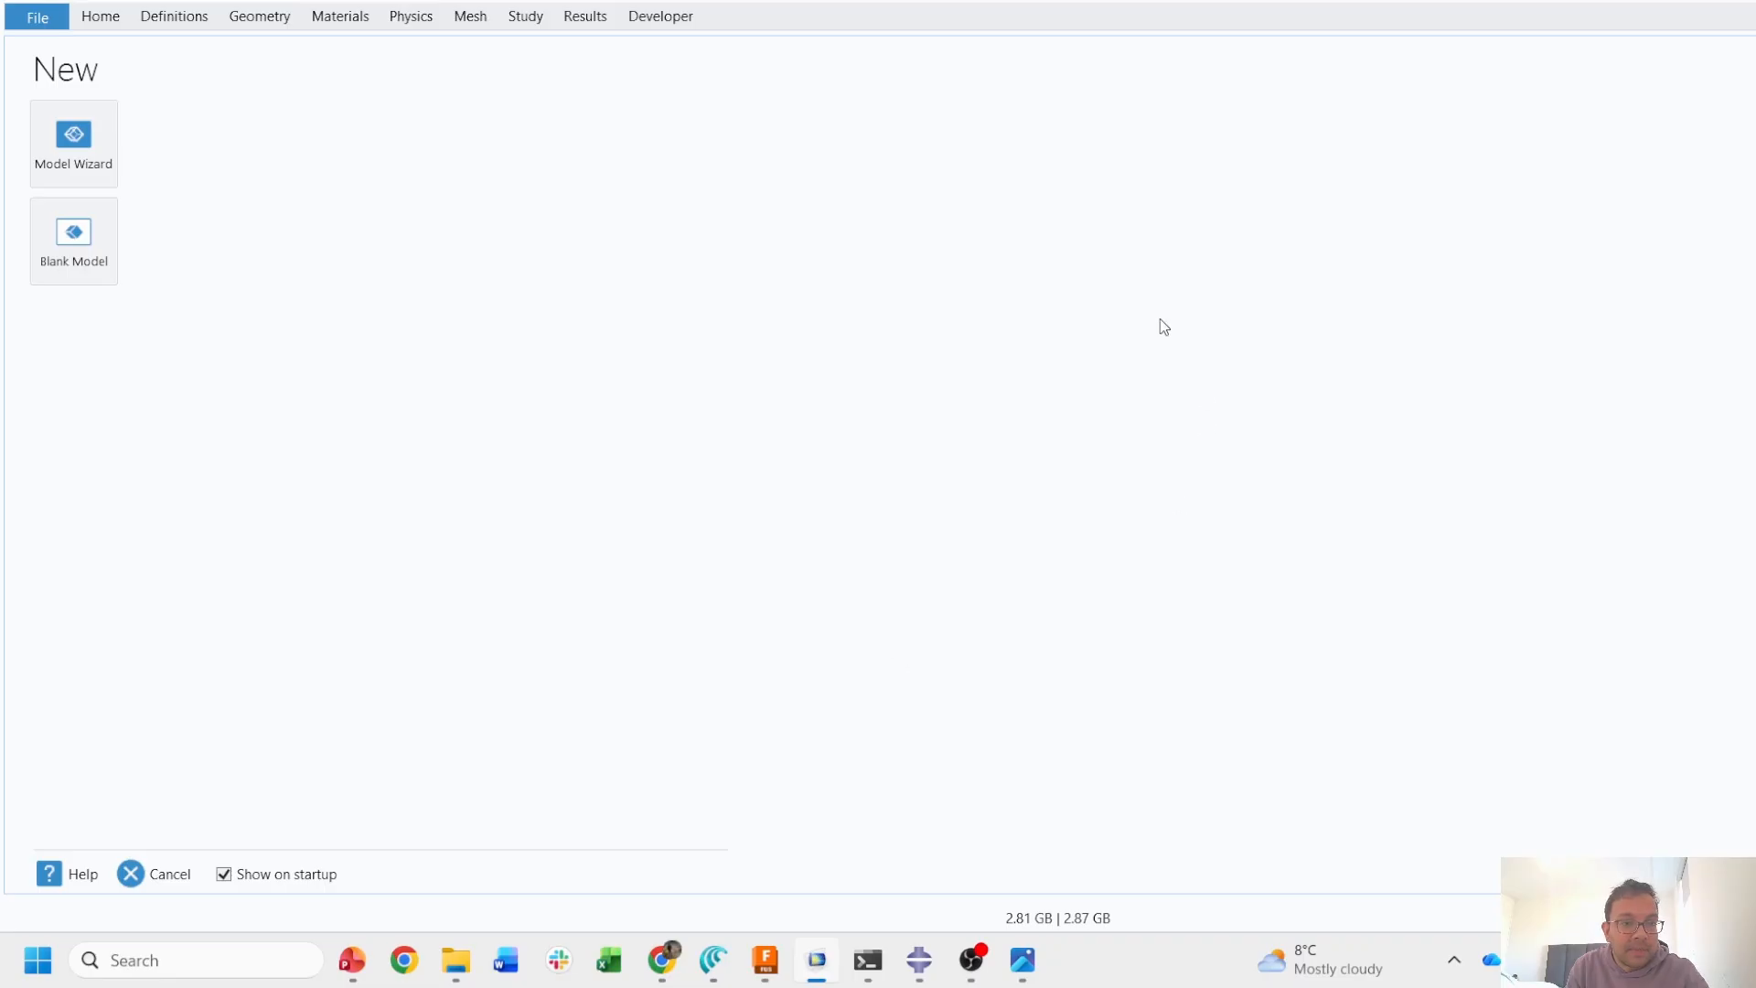
click(83, 157)
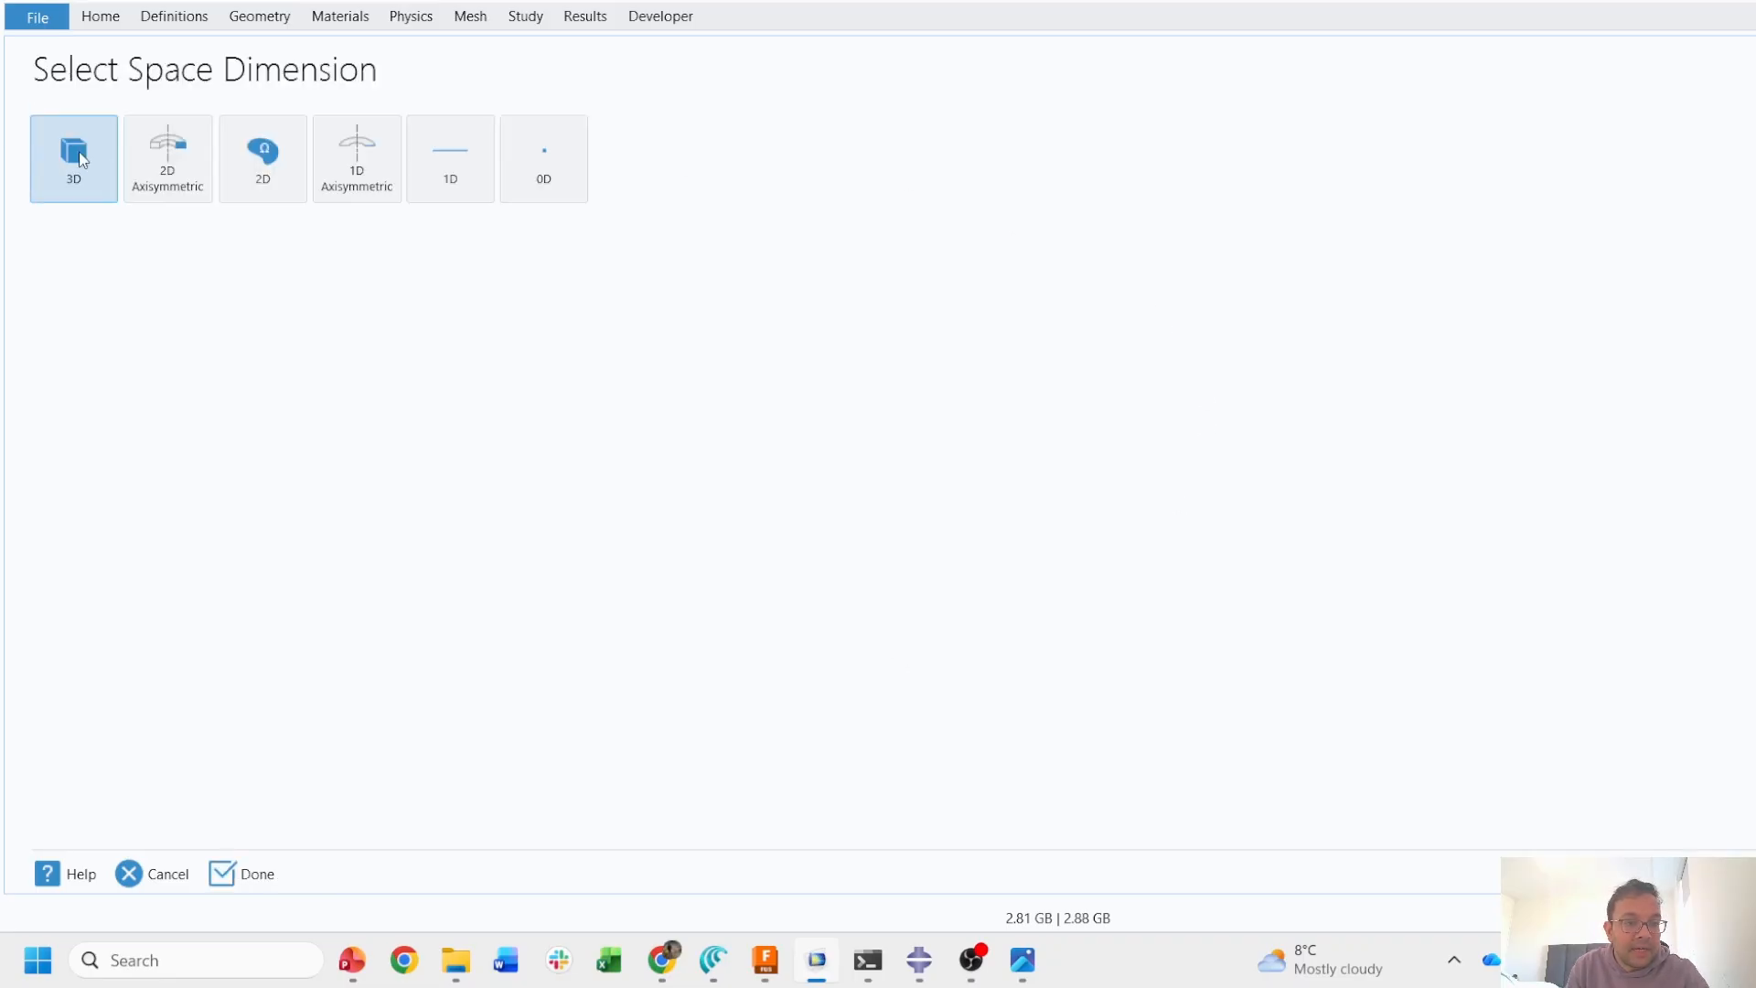
click(72, 161)
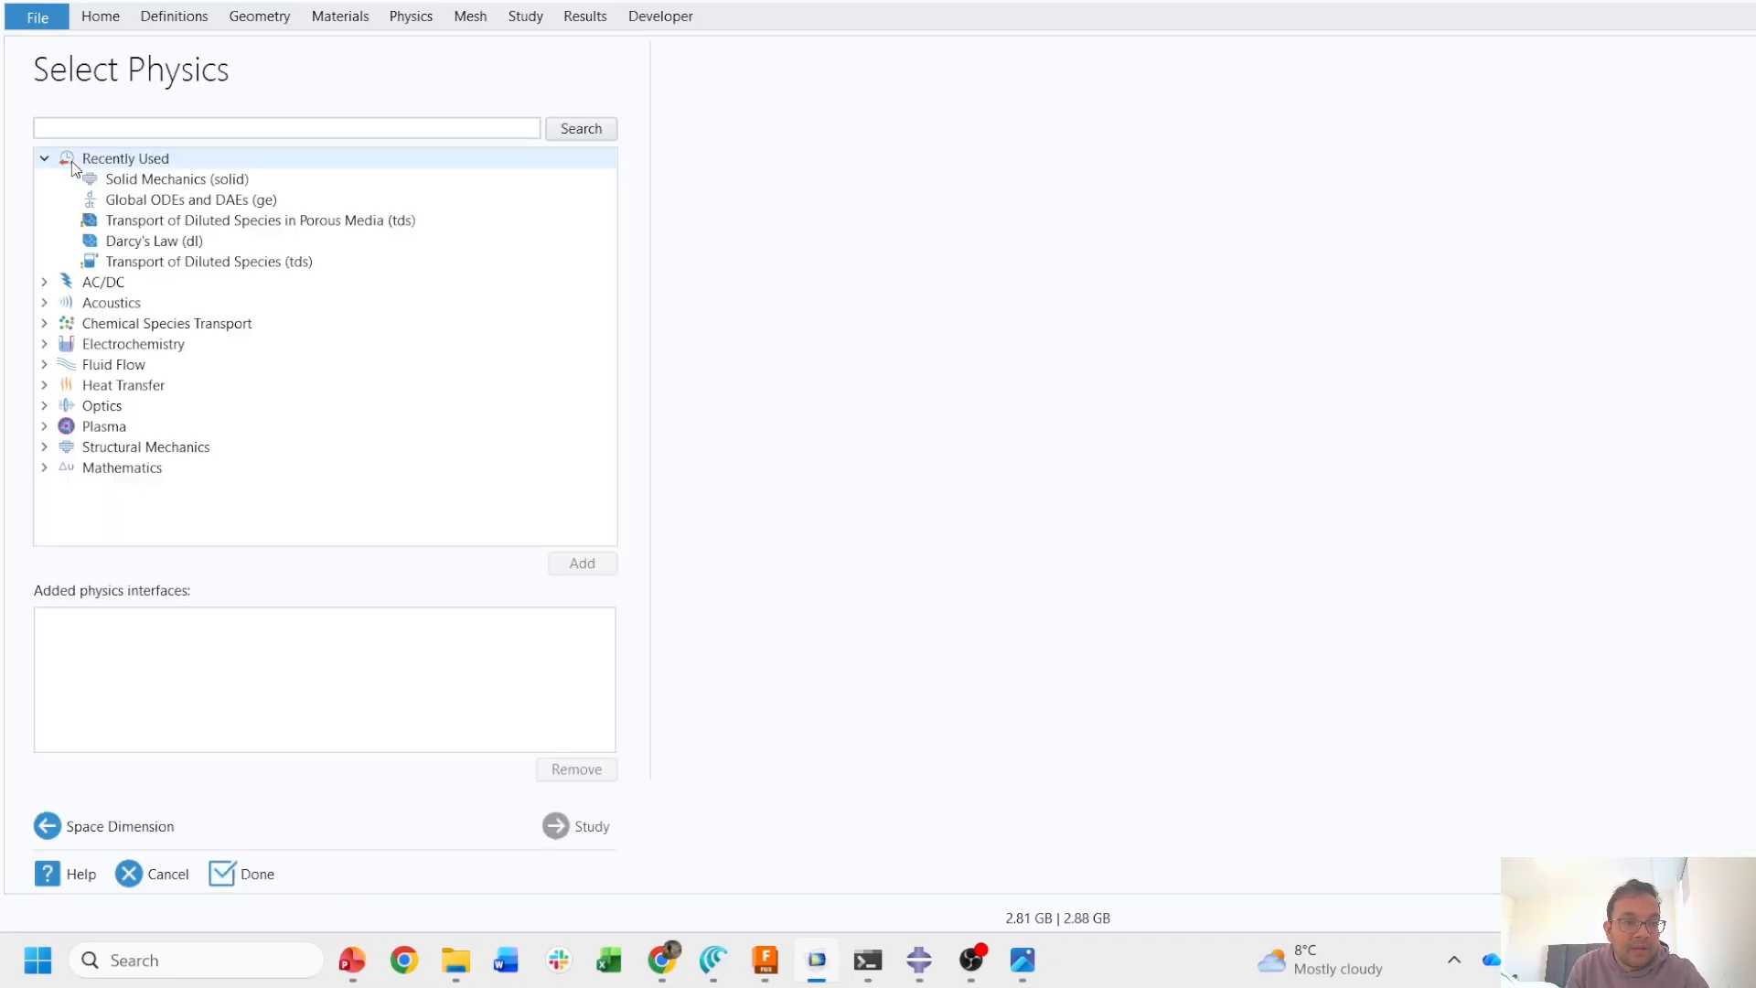
click(246, 876)
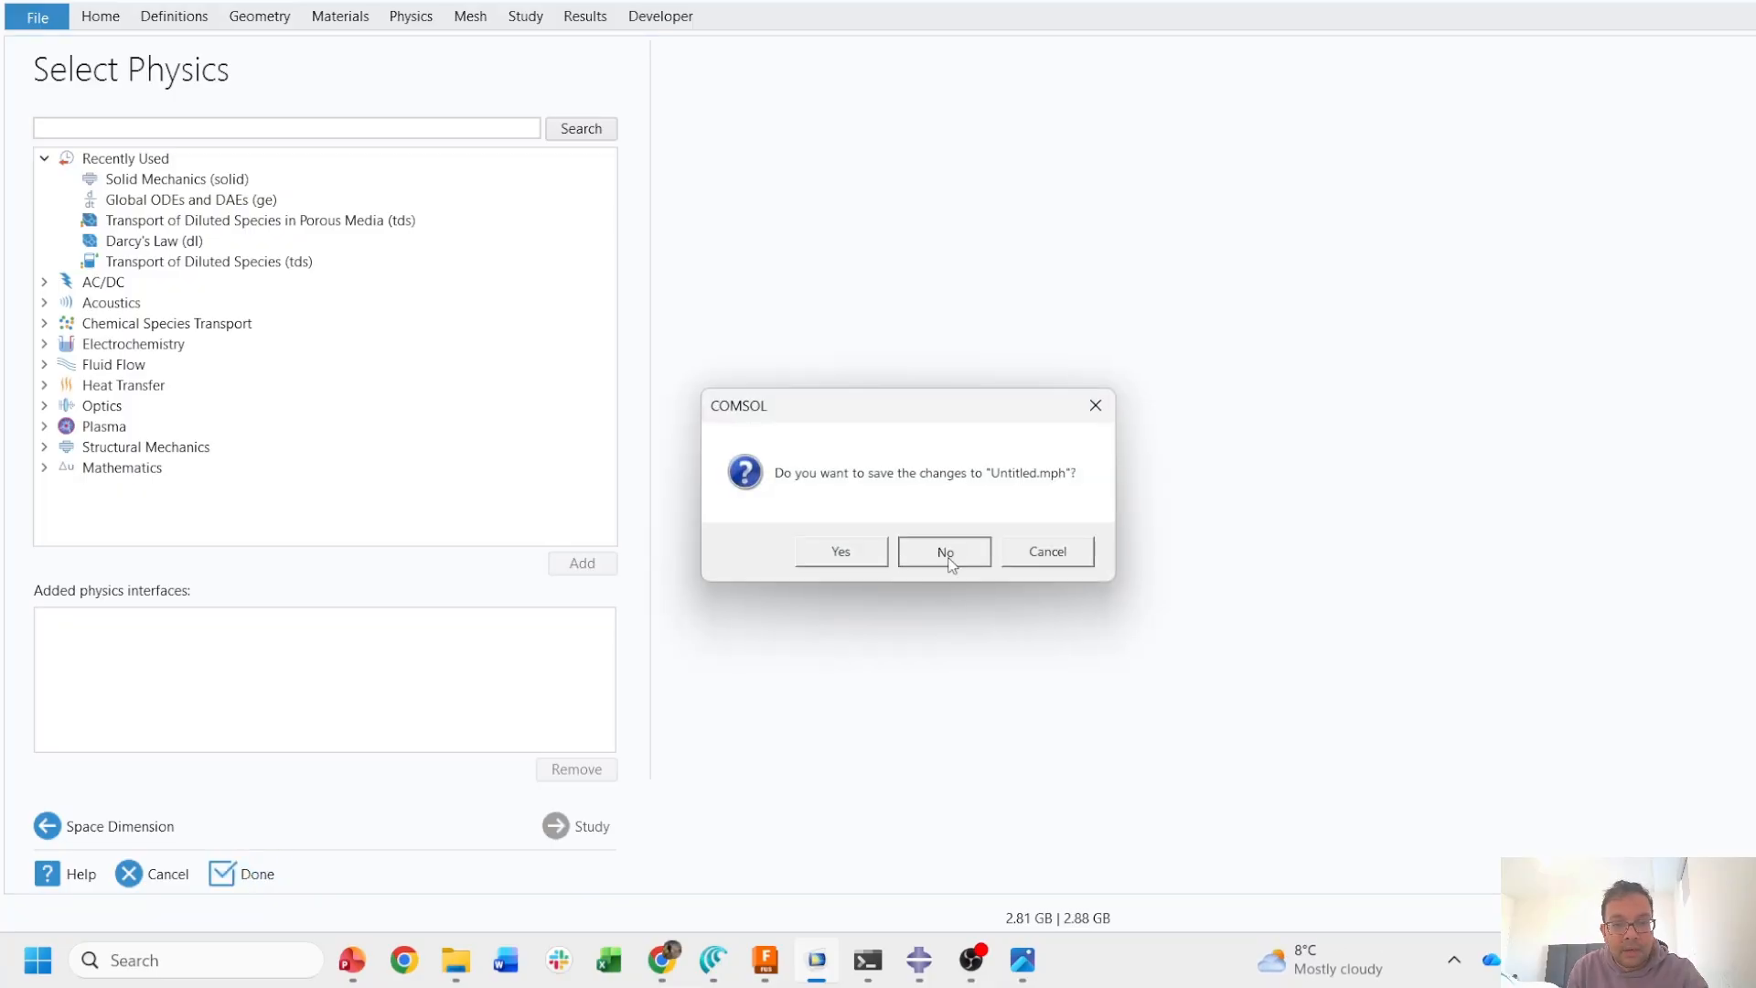
click(948, 552)
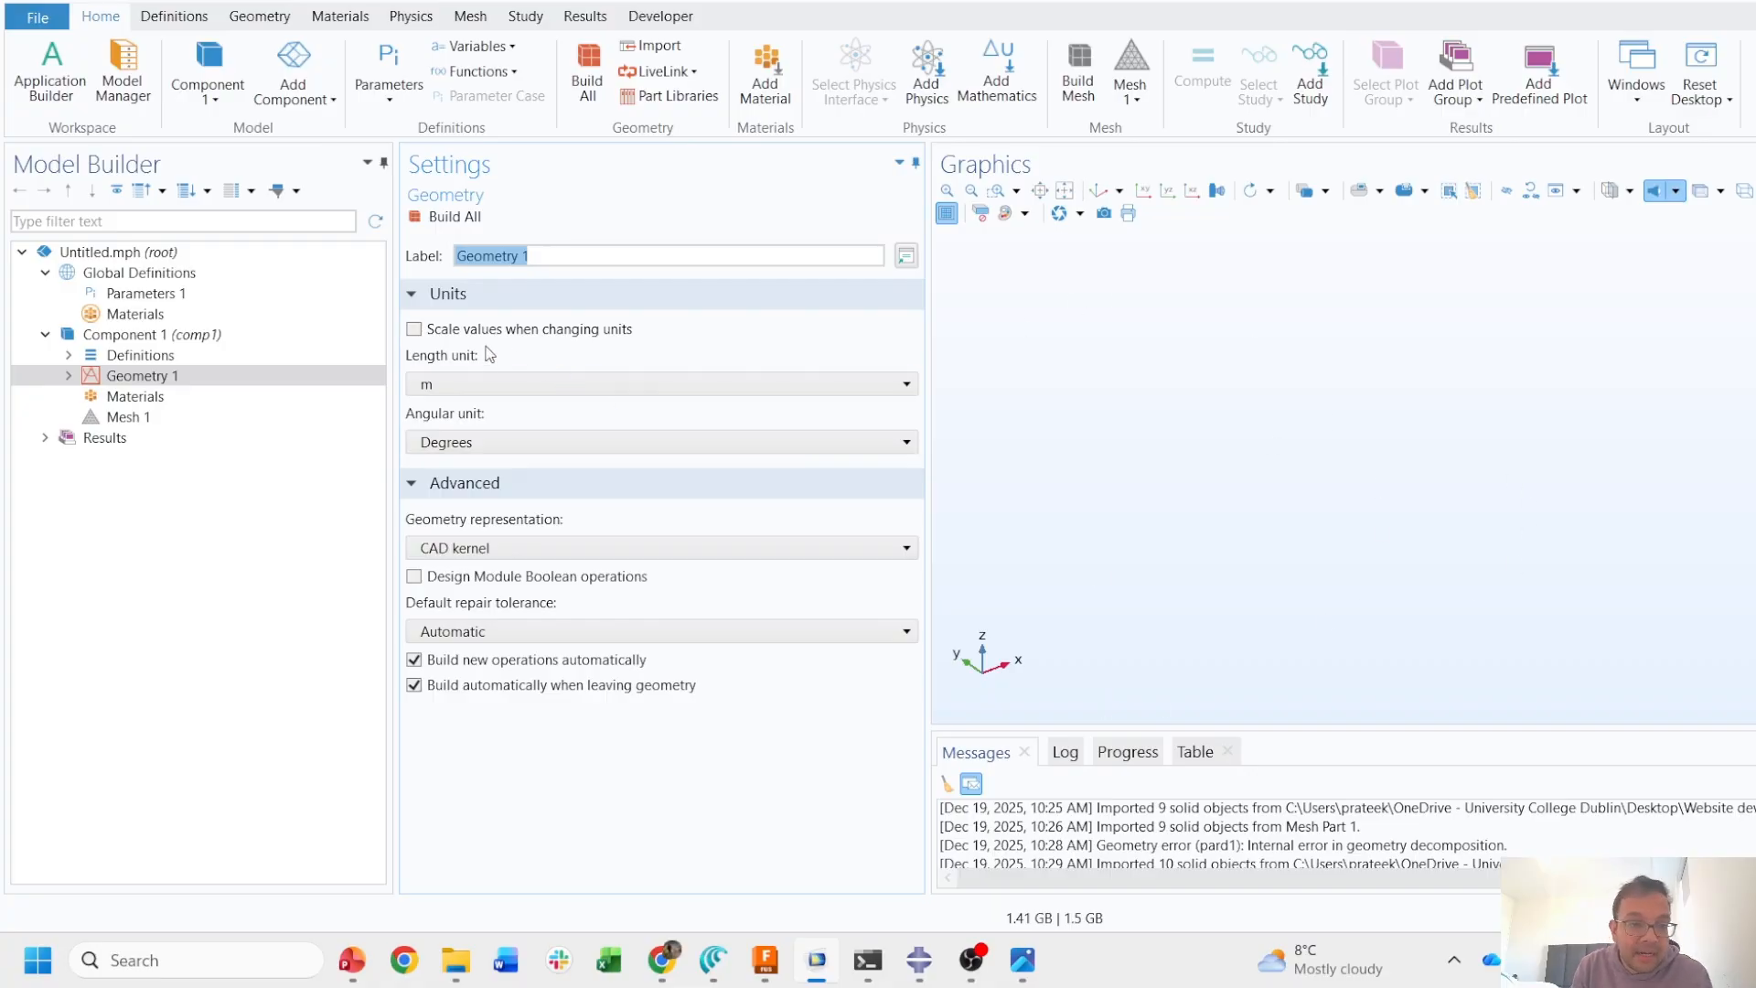
- Set the length unit of Geometry 1 to mm and add an Import feature to it
click(629, 388)
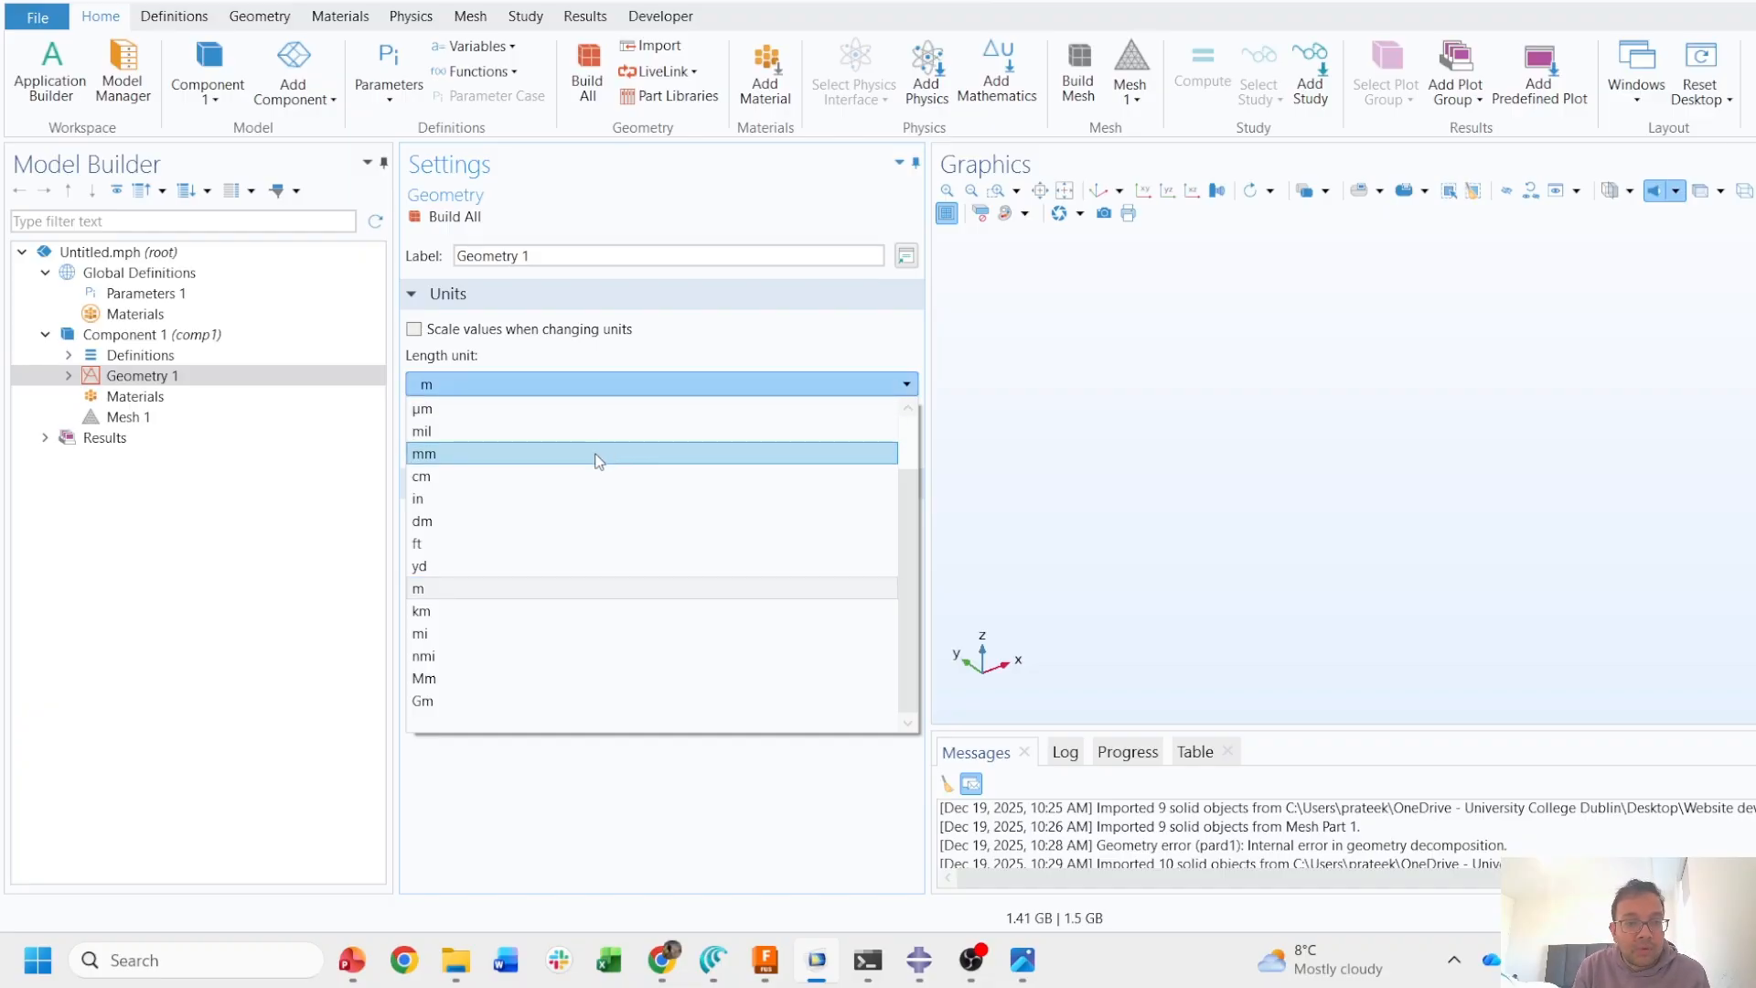
click(599, 455)
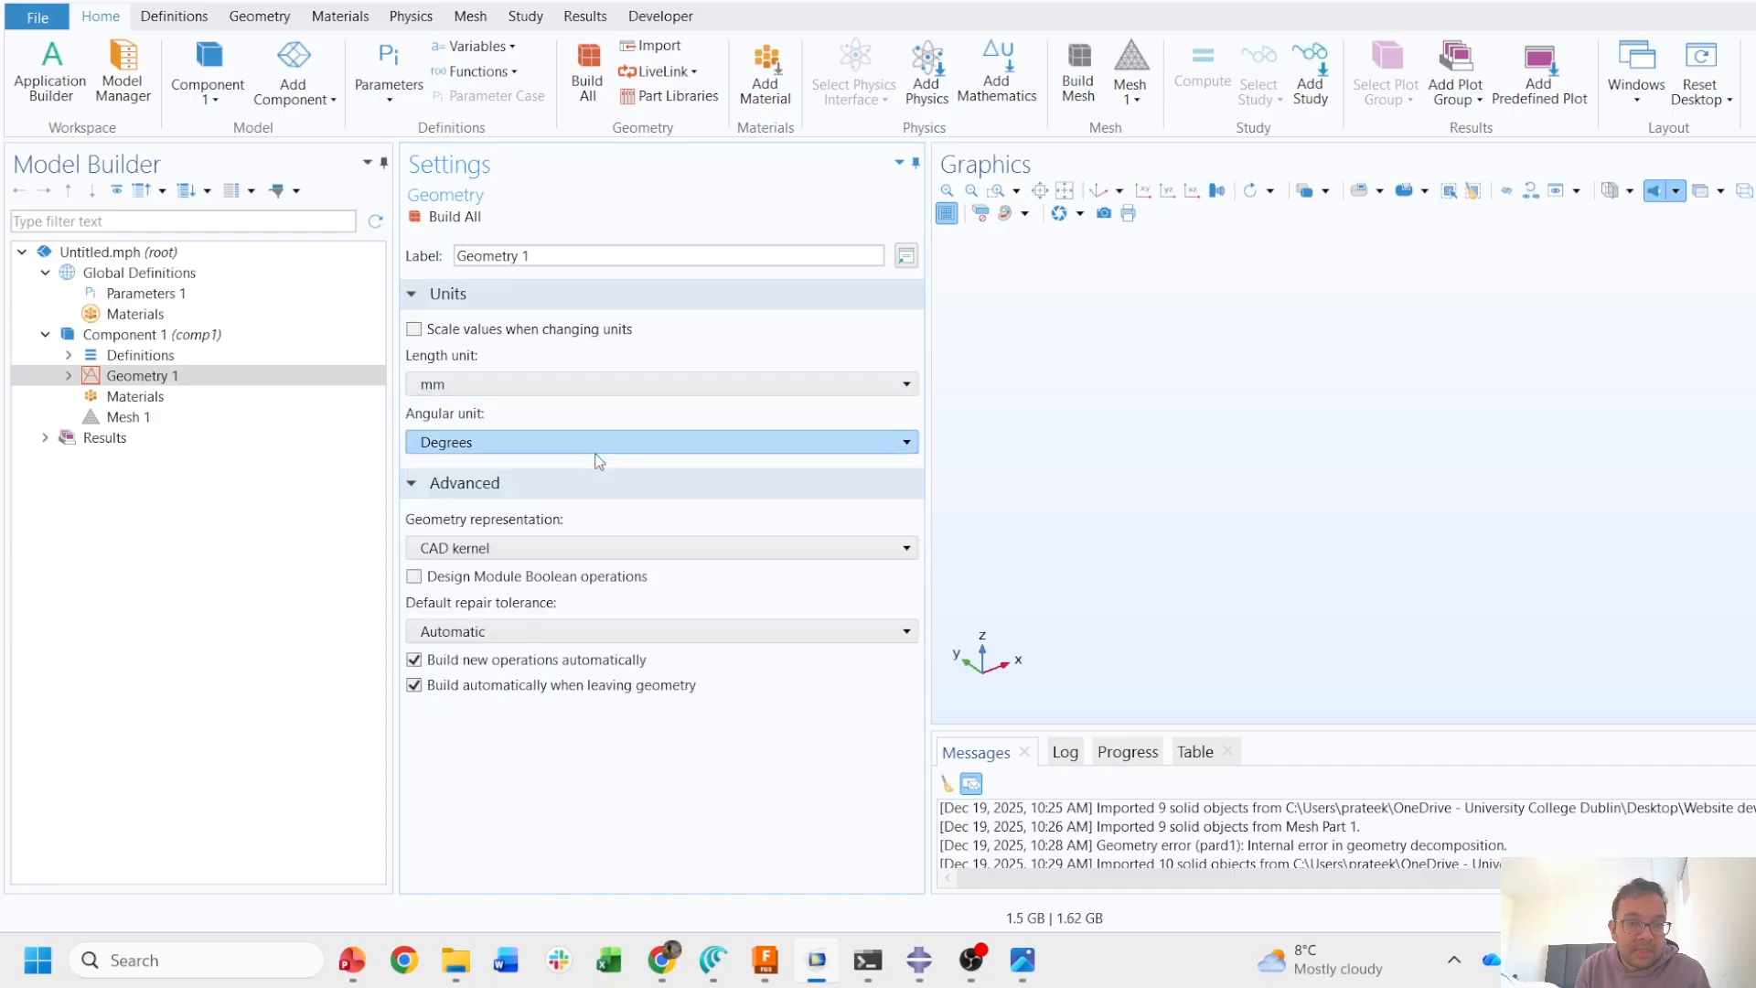
right_click(170, 375)
click(260, 382)
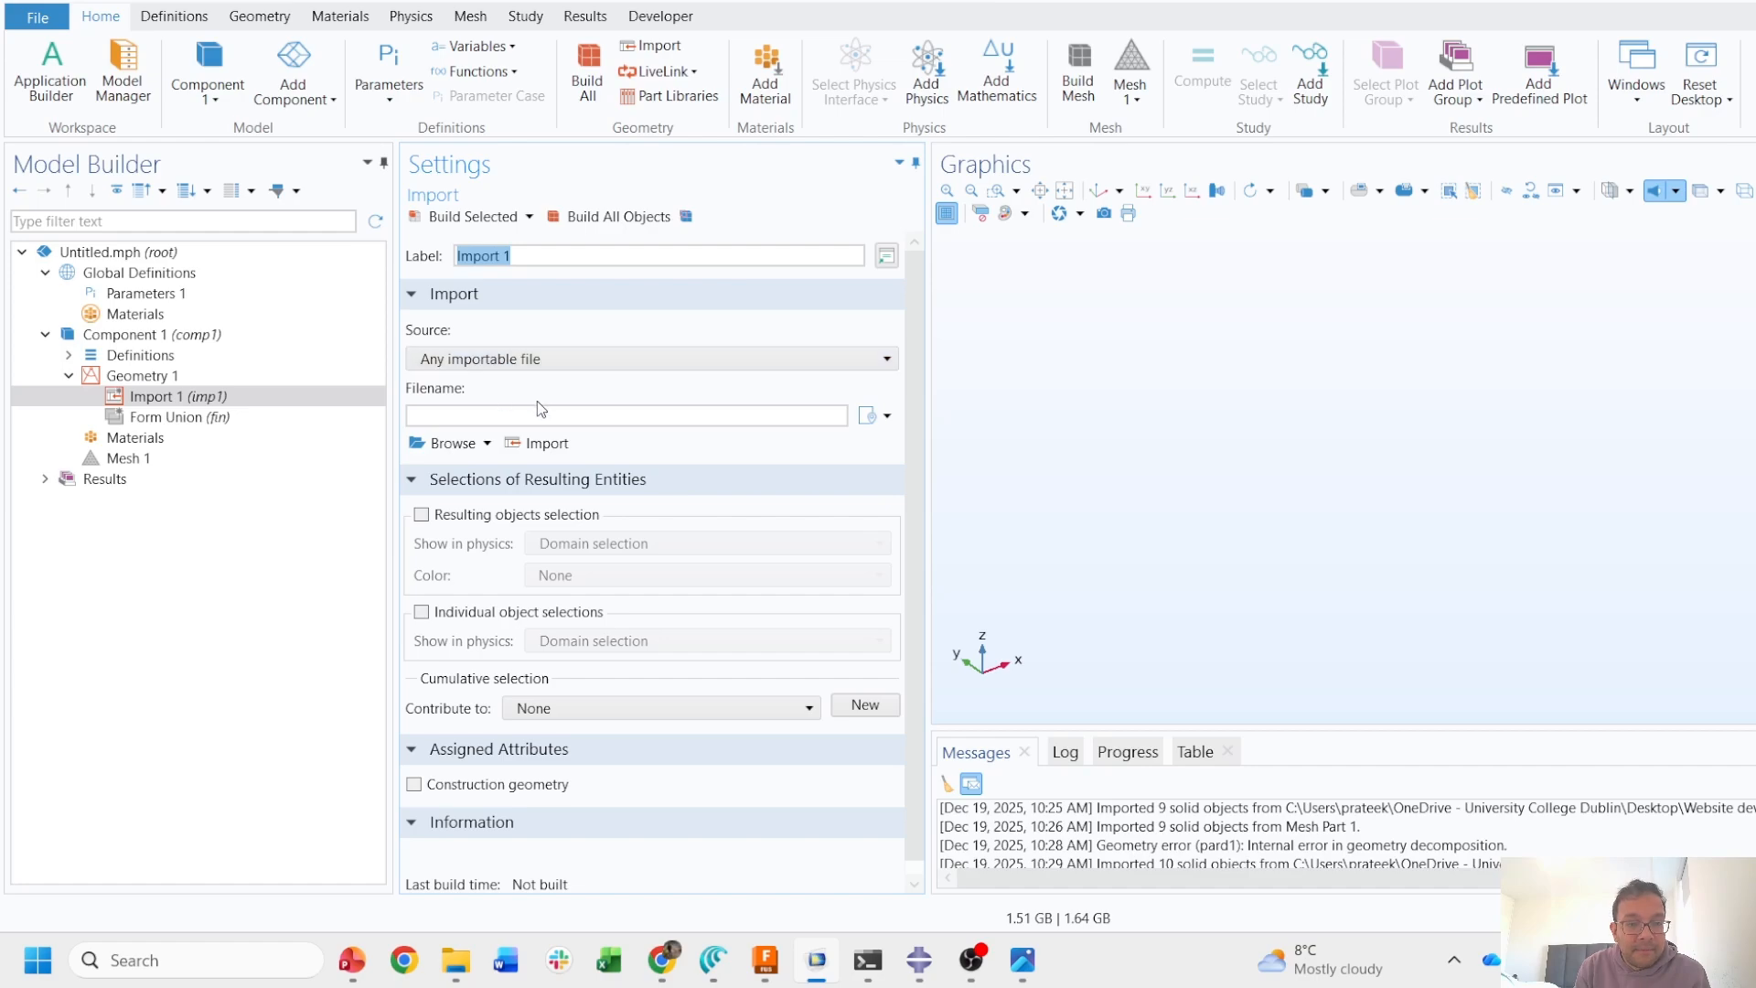
- Import FUSIONTOCOMSOL.sat from the Downloads folder into Geometry 1 and build all objects
click(532, 361)
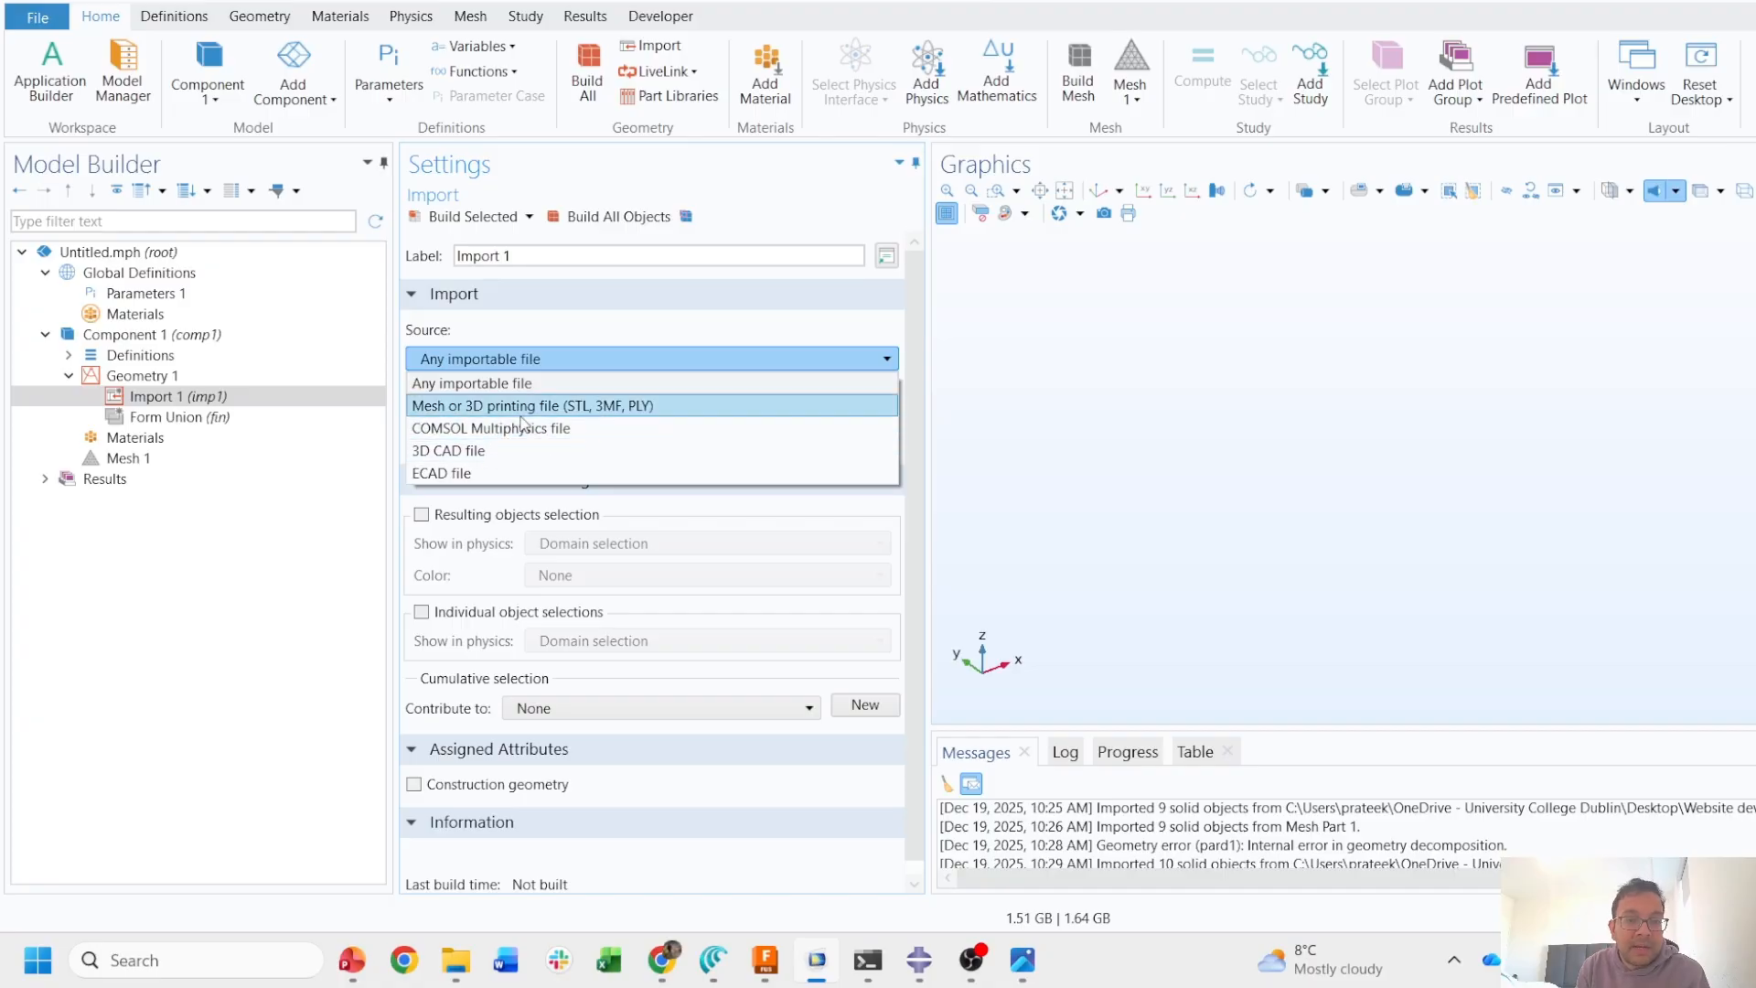
click(528, 365)
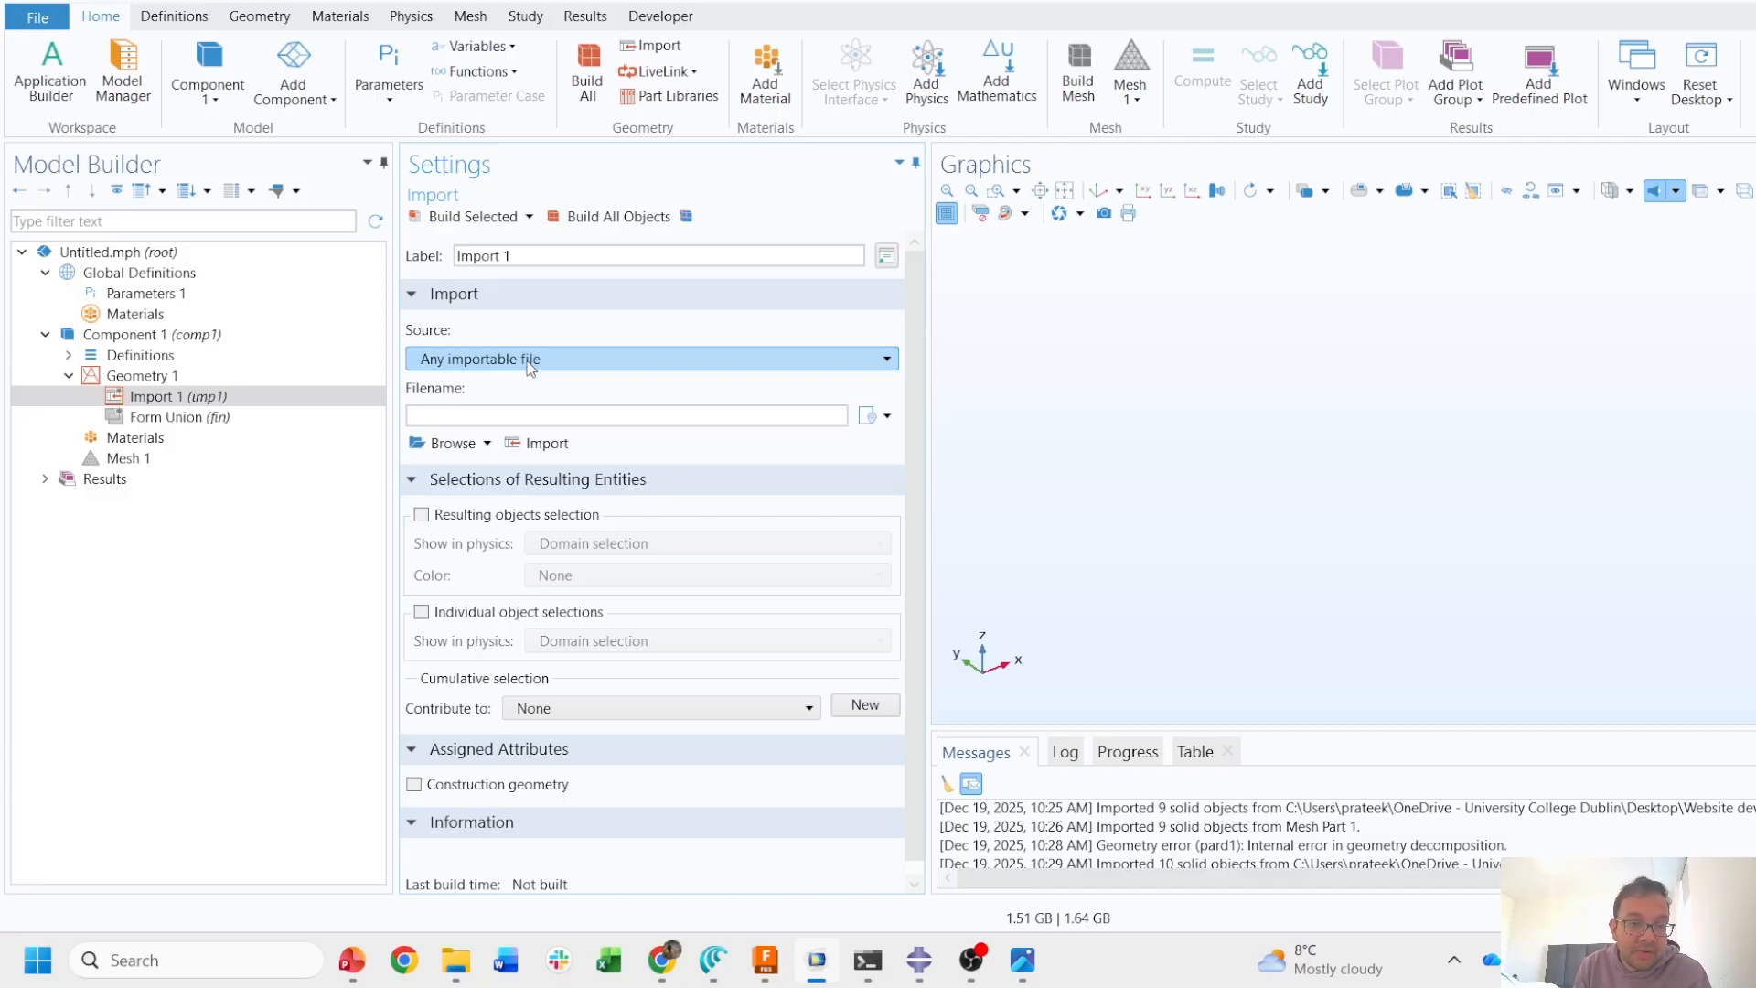
click(453, 443)
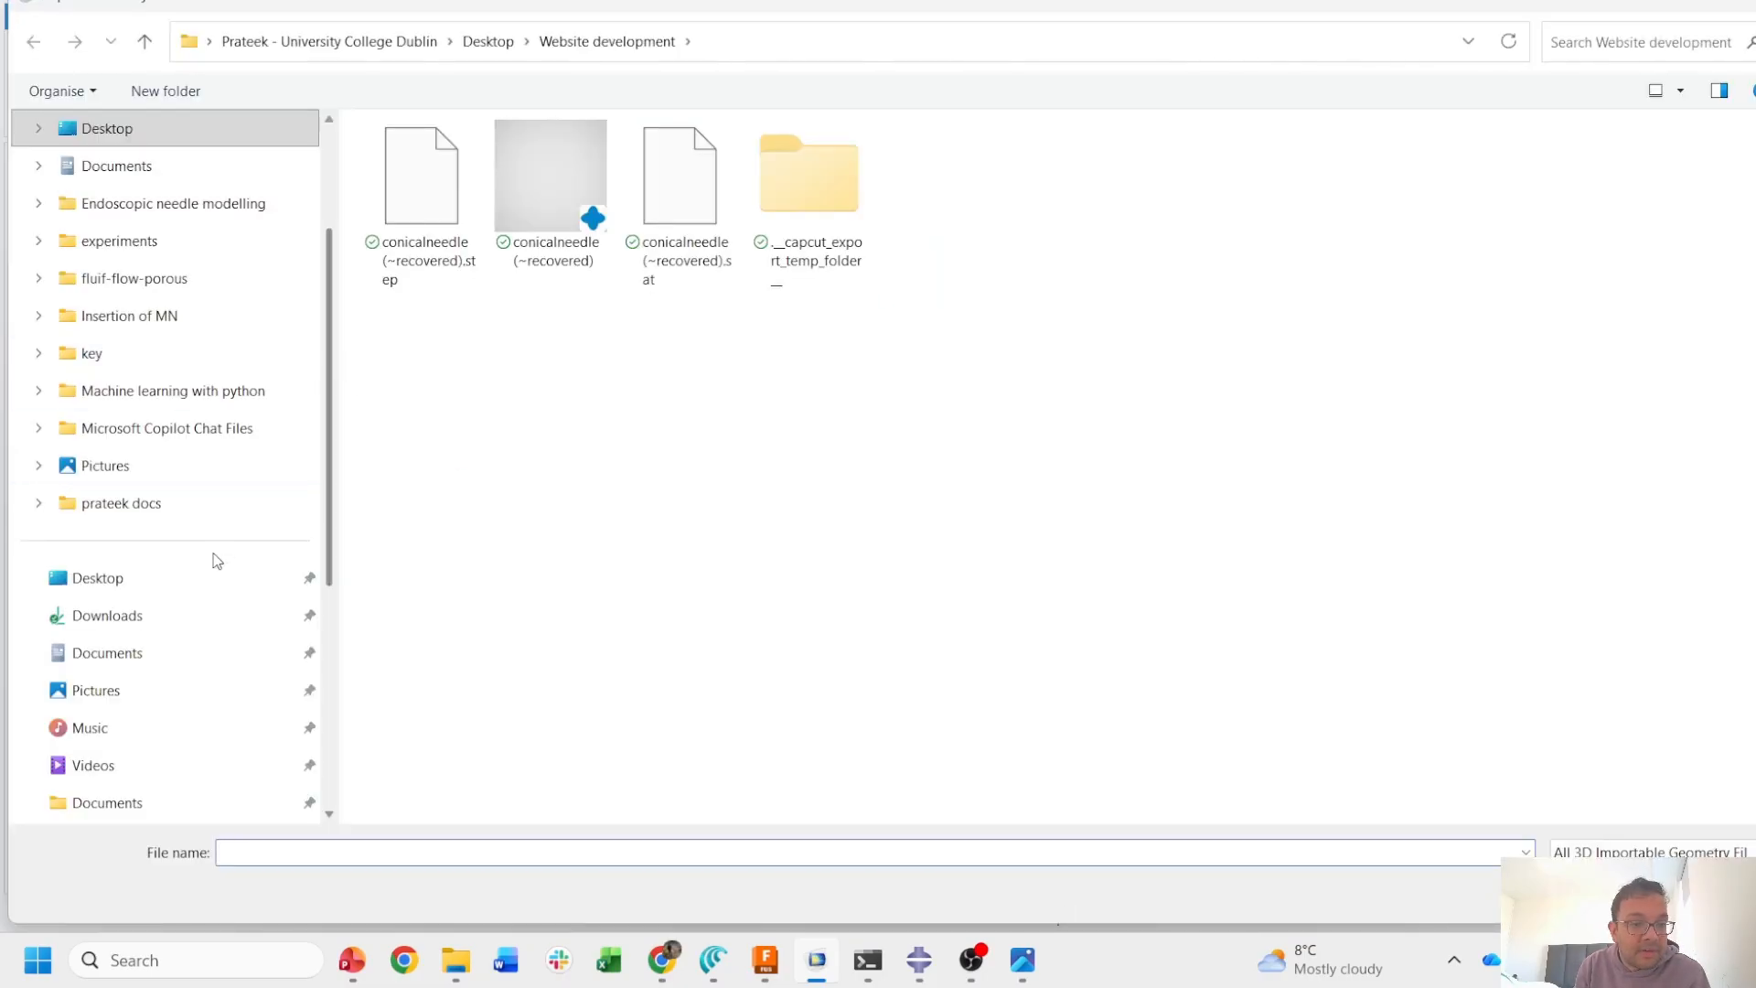
click(183, 617)
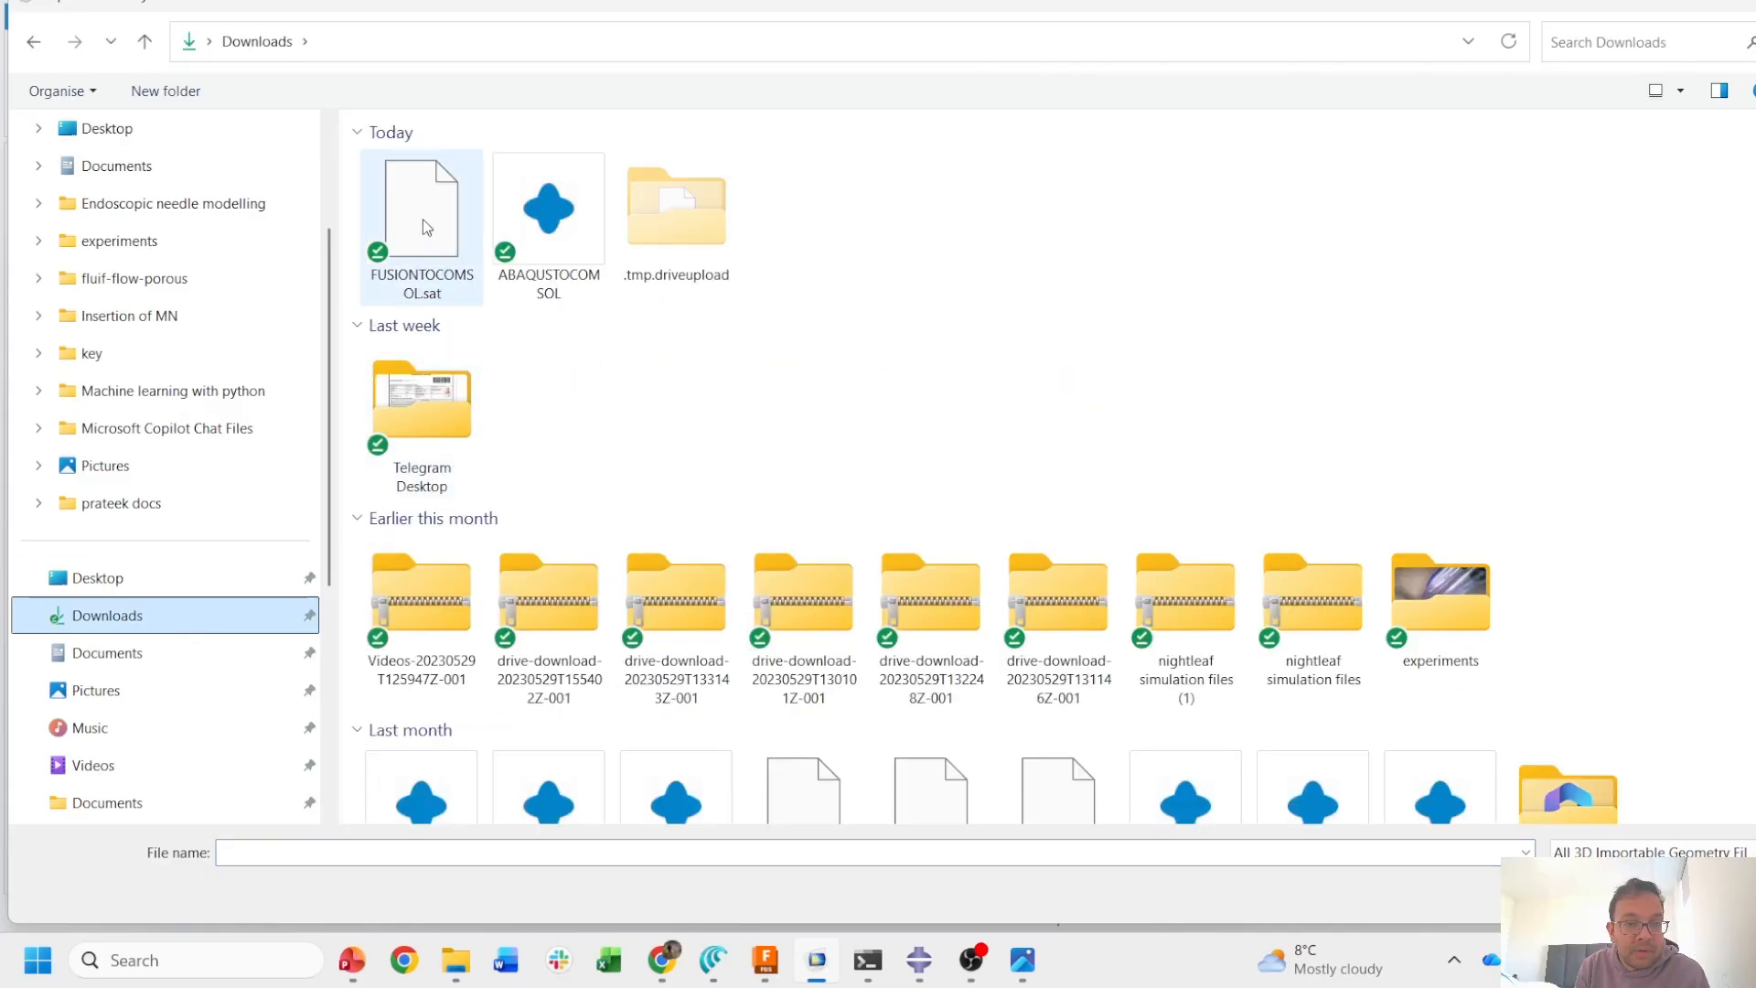
click(423, 217)
click(1616, 890)
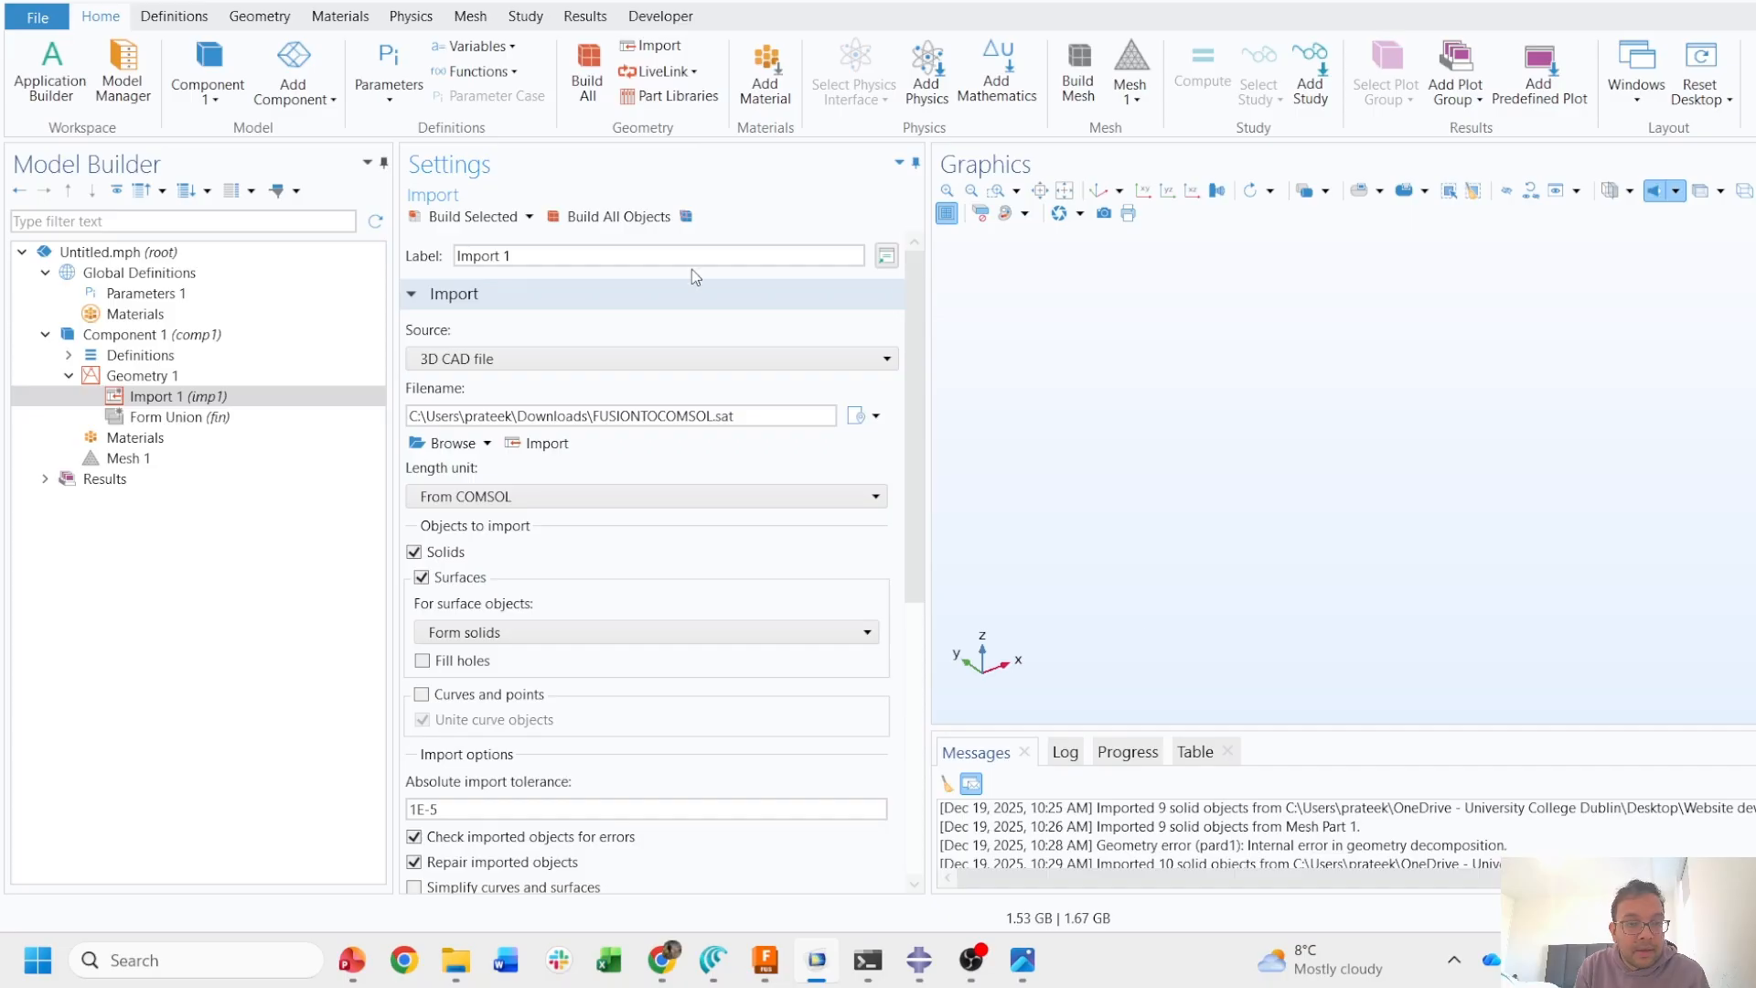
click(645, 220)
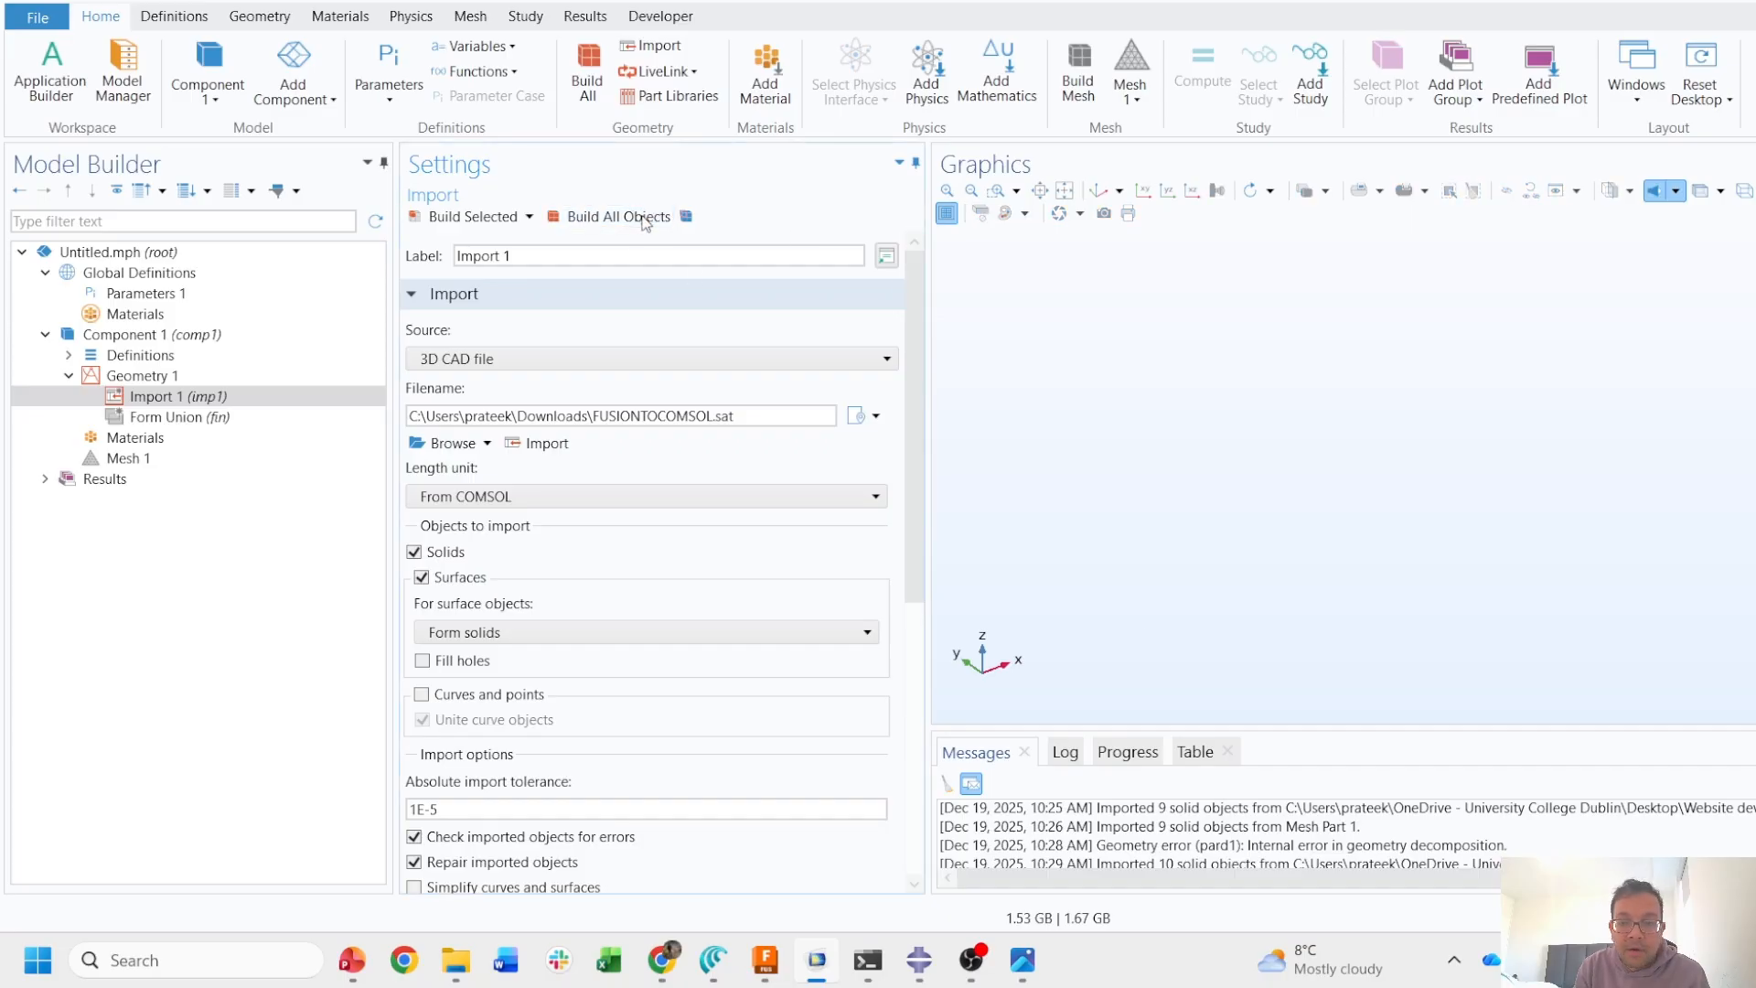
drag(1187, 387, 1411, 273)
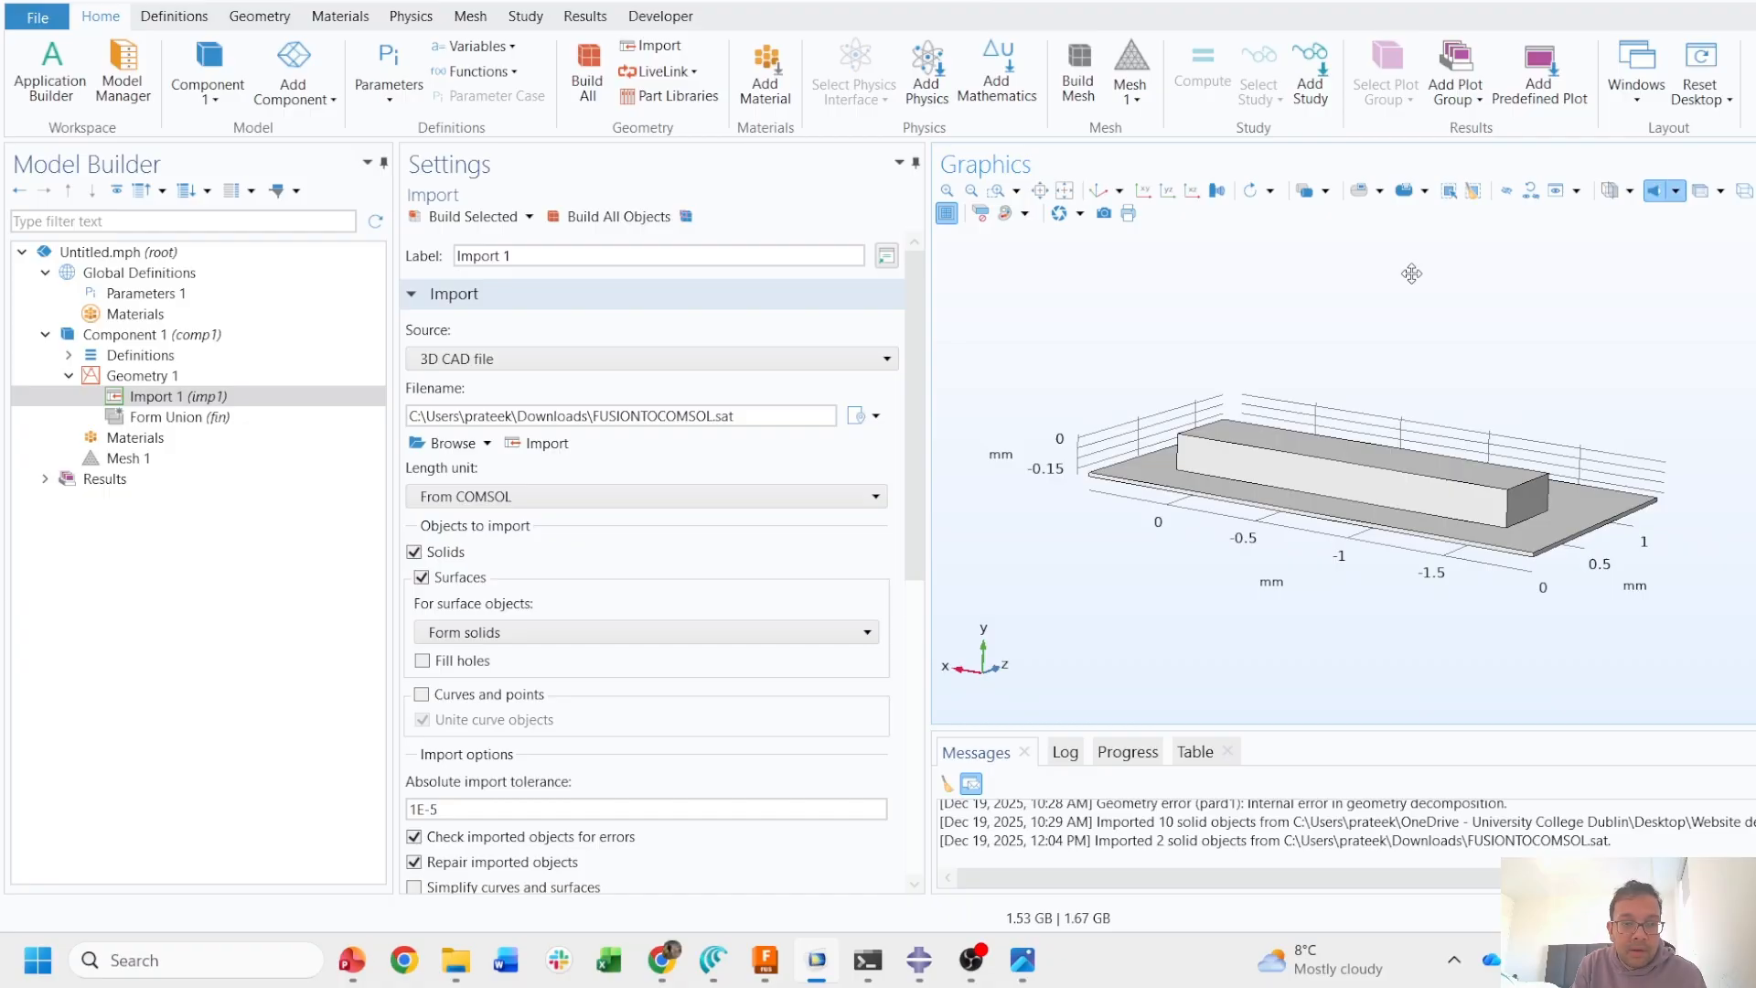
- Add a work plane to Geometry 1 on the yz-plane, keeping its x-coordinate at 0 mm
click(178, 375)
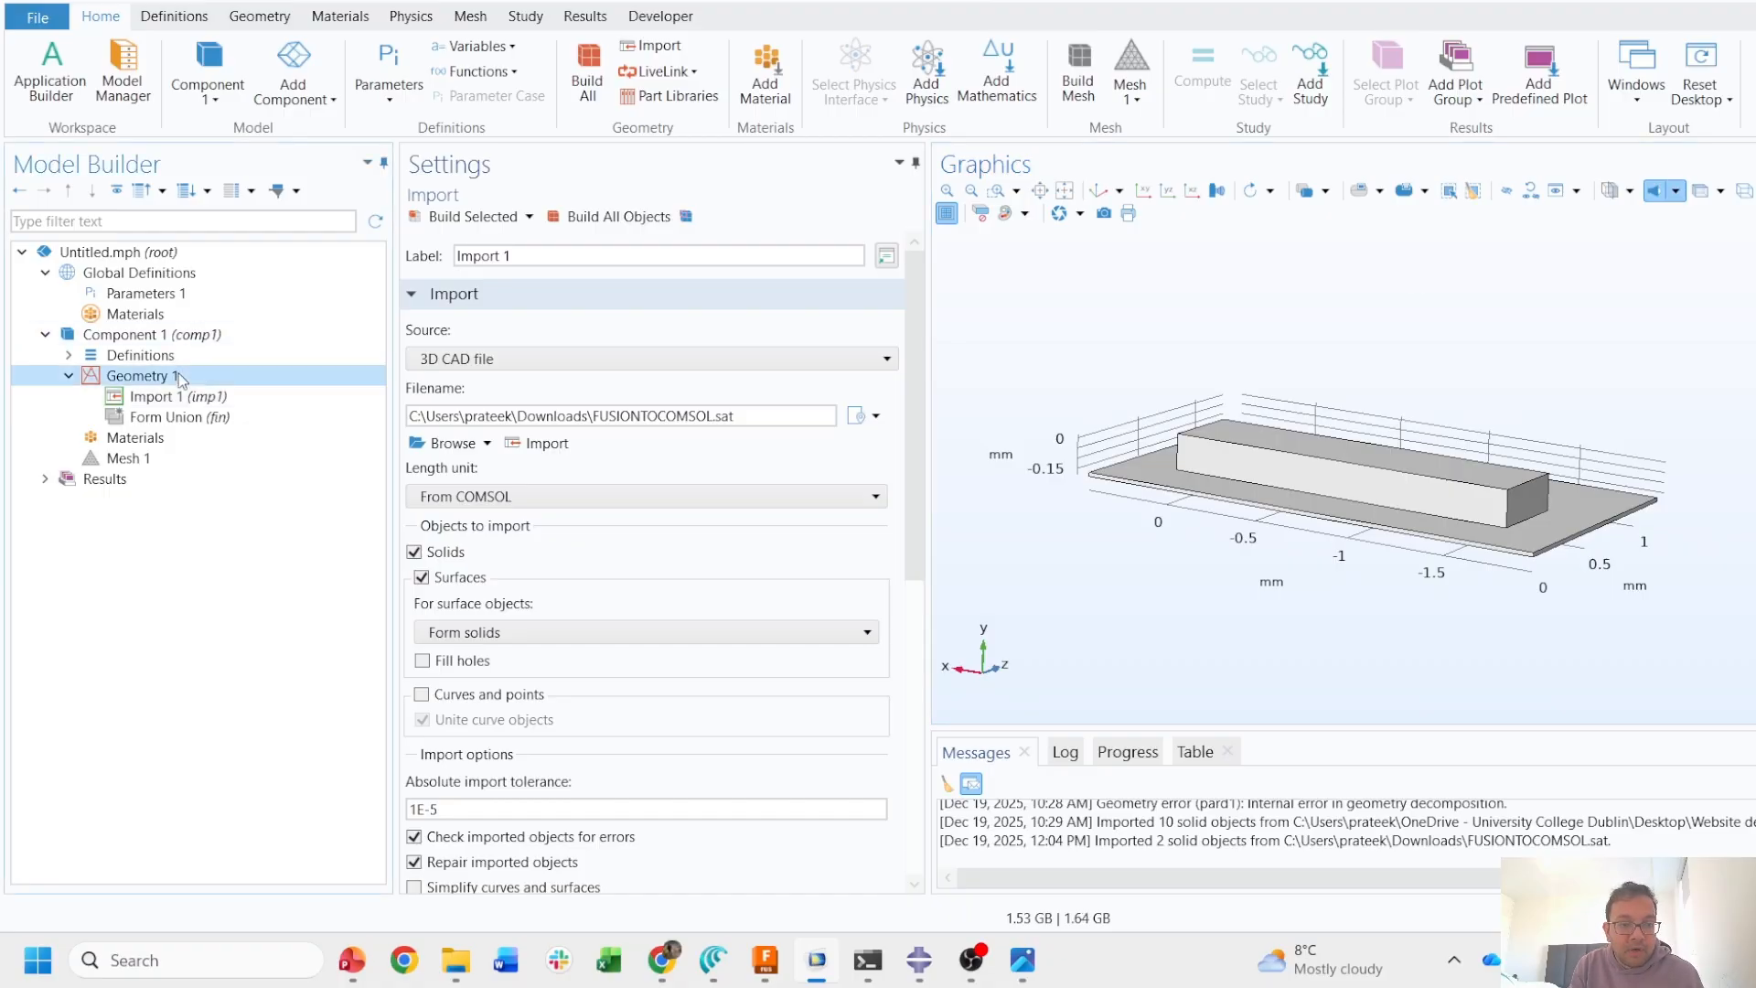
right_click(179, 375)
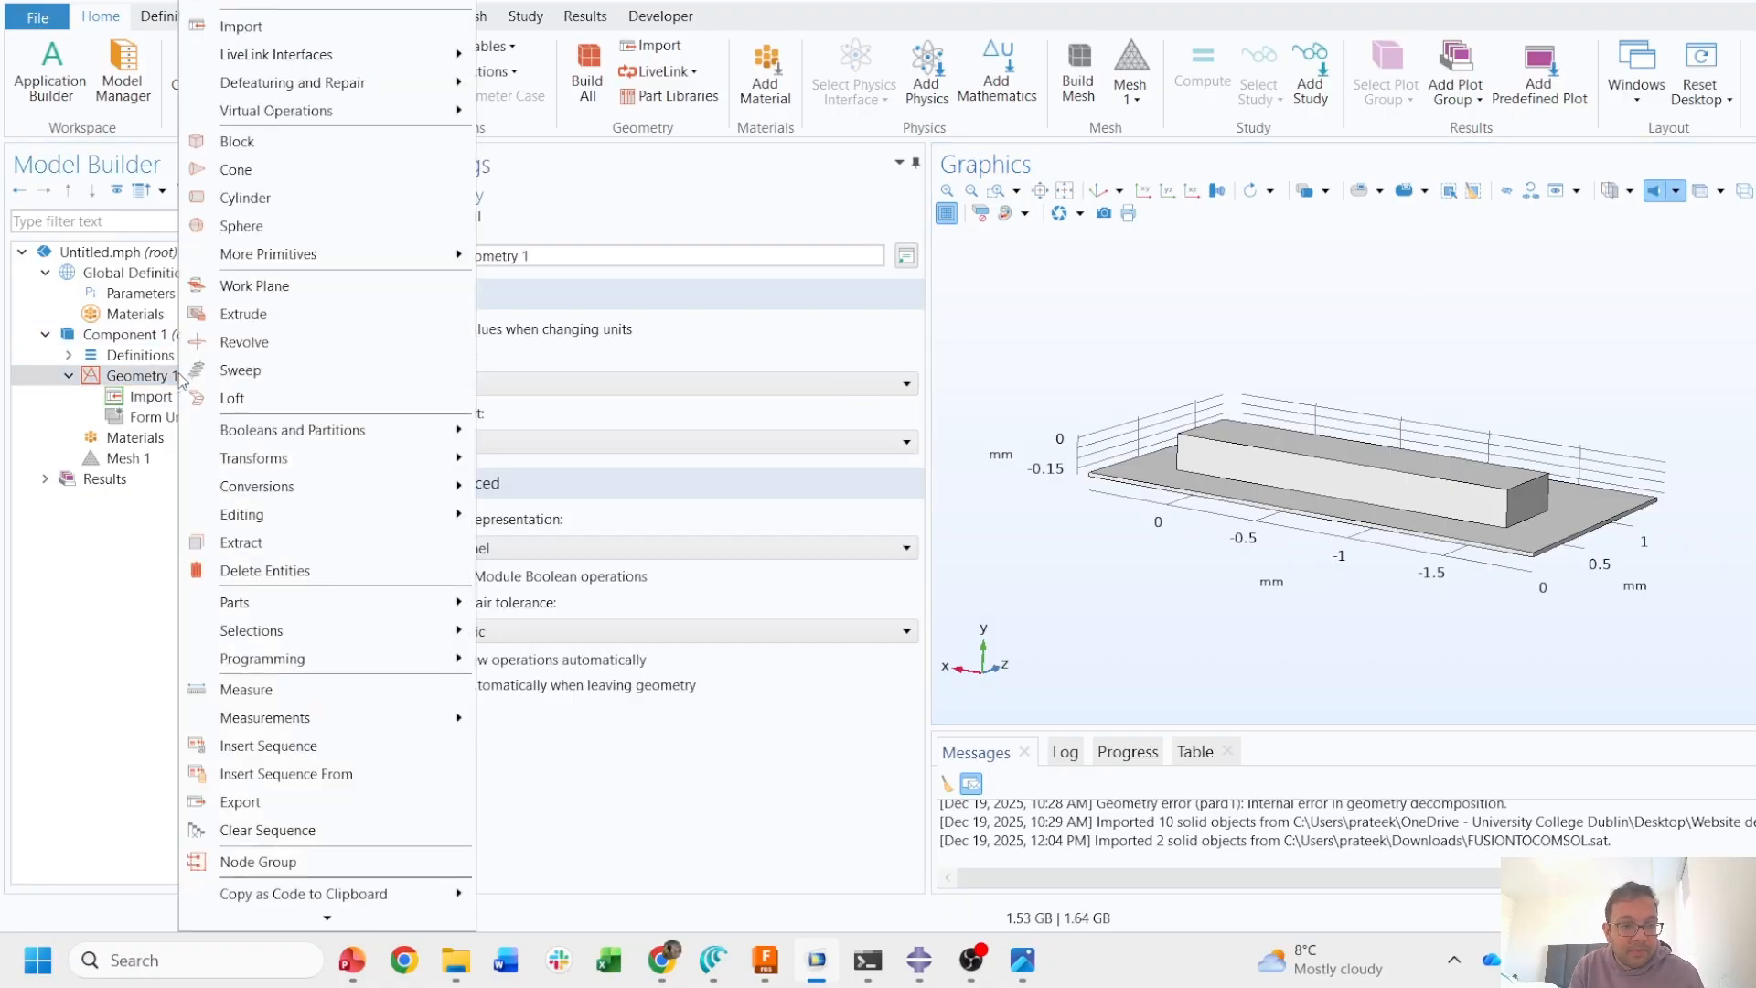
mouse_move(337, 257)
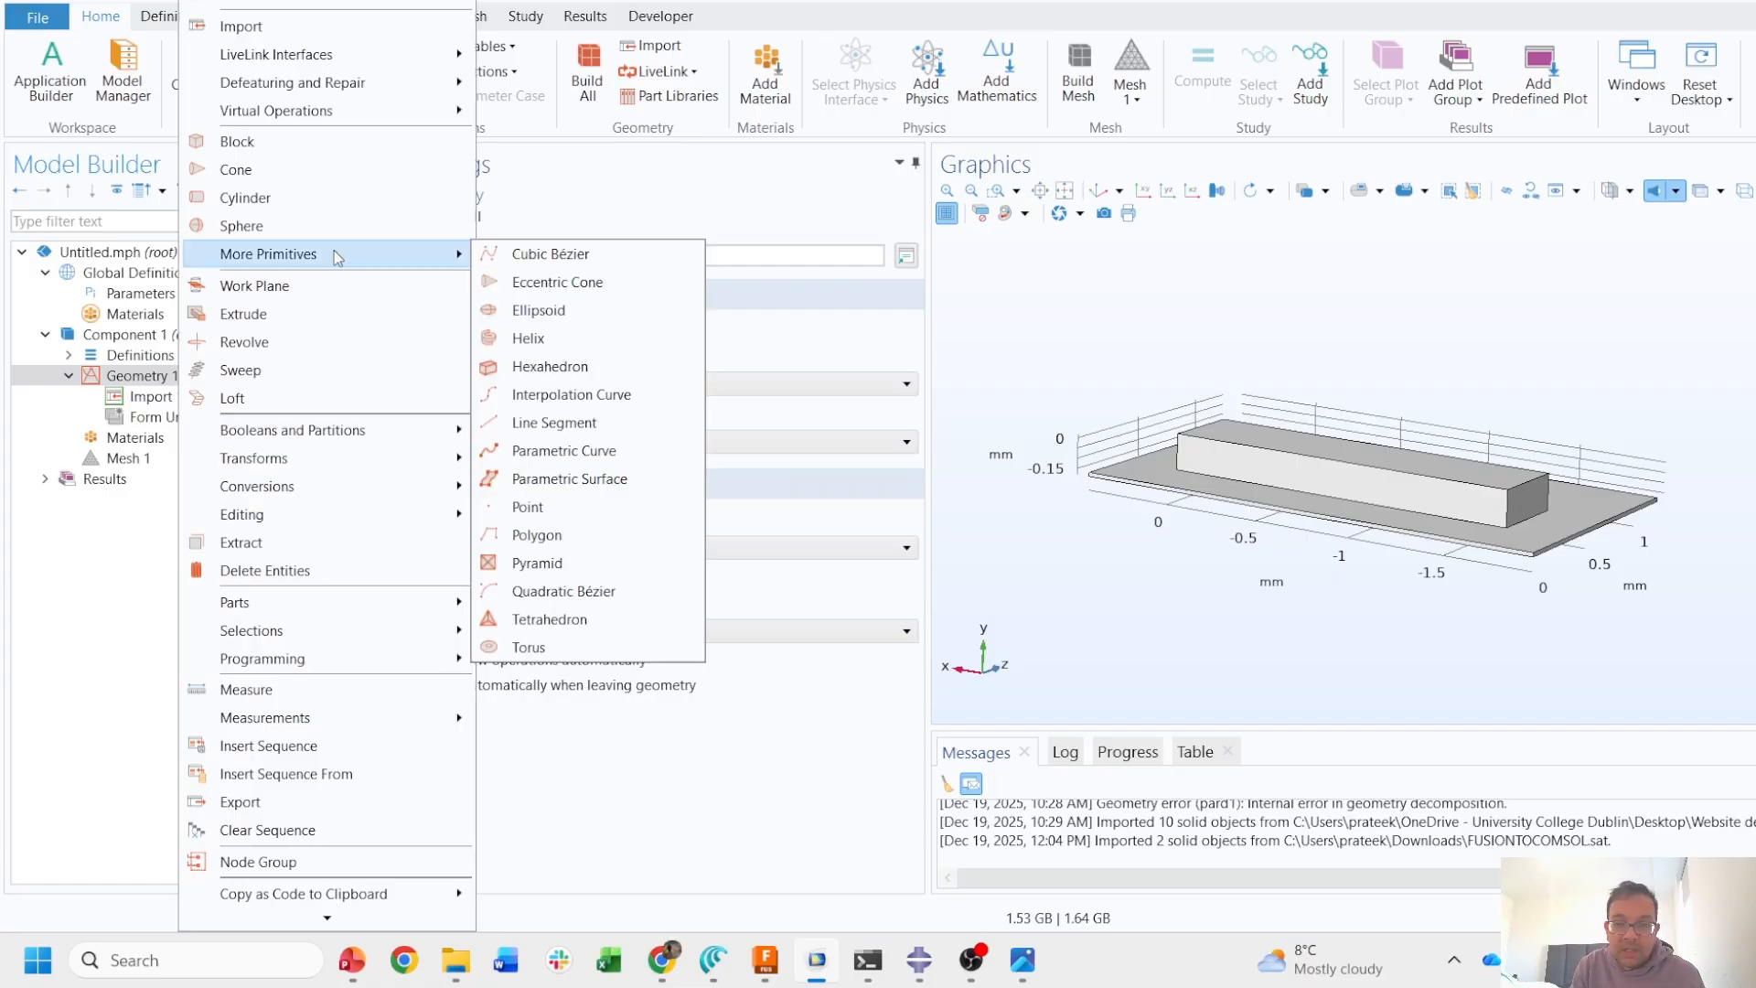
mouse_move(356, 431)
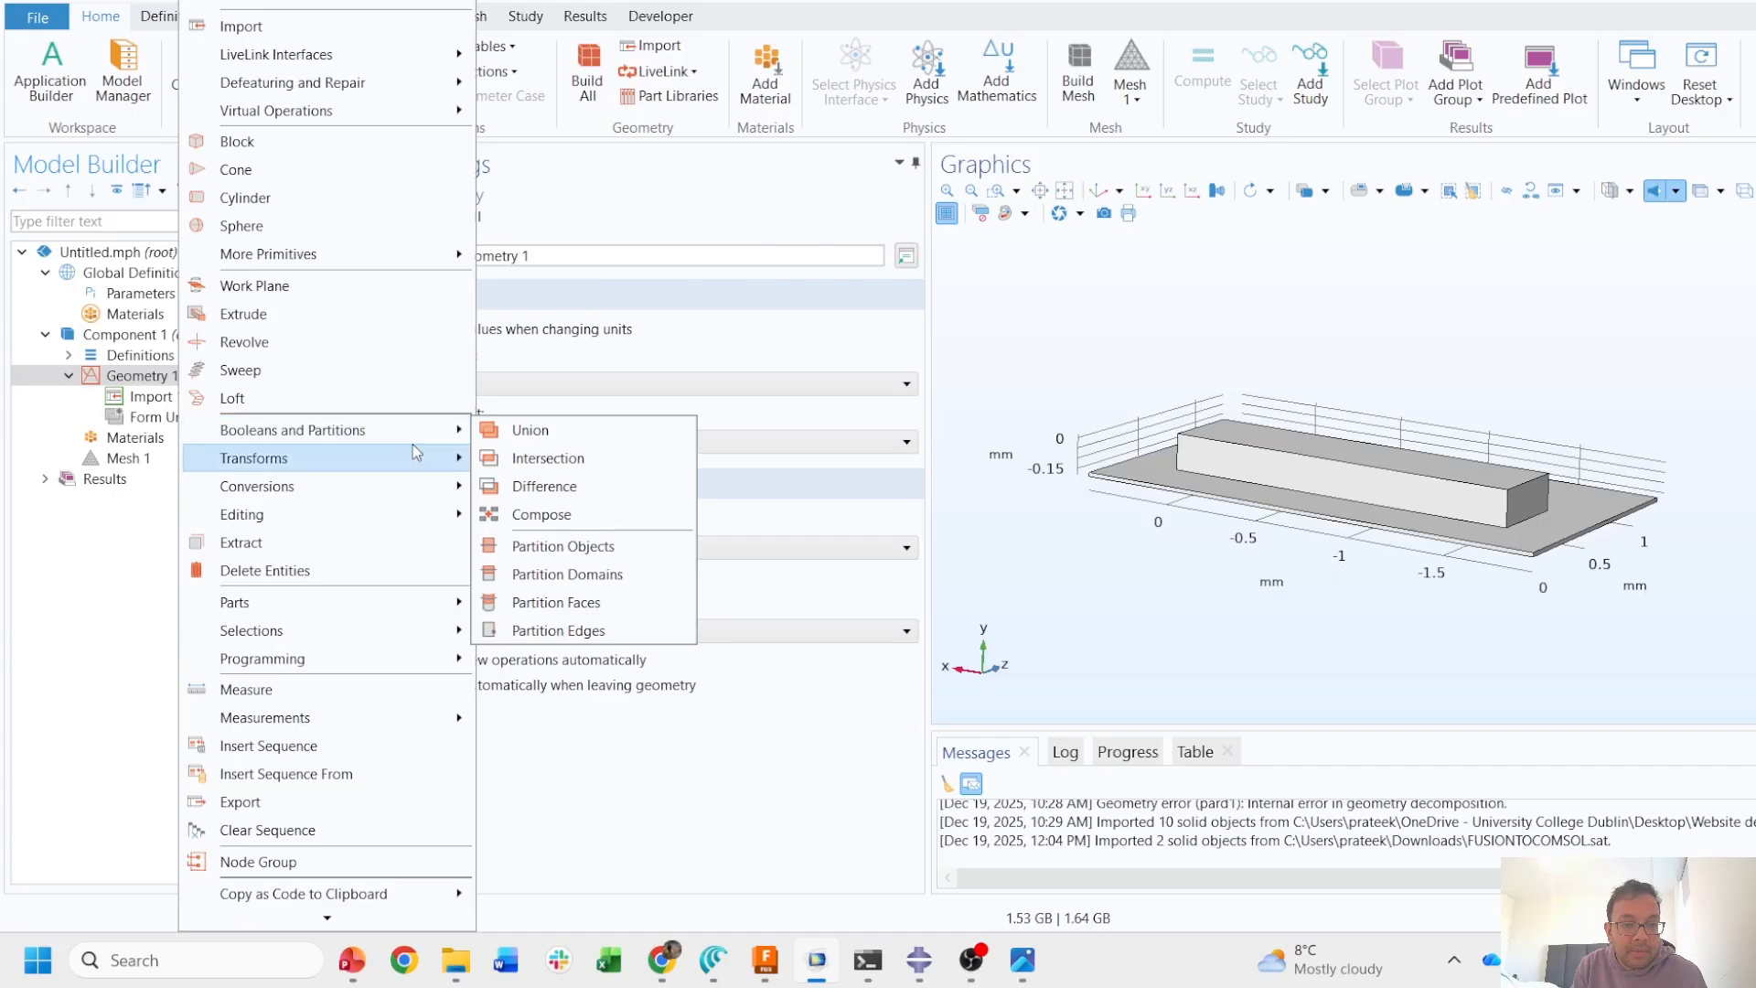
mouse_move(416, 457)
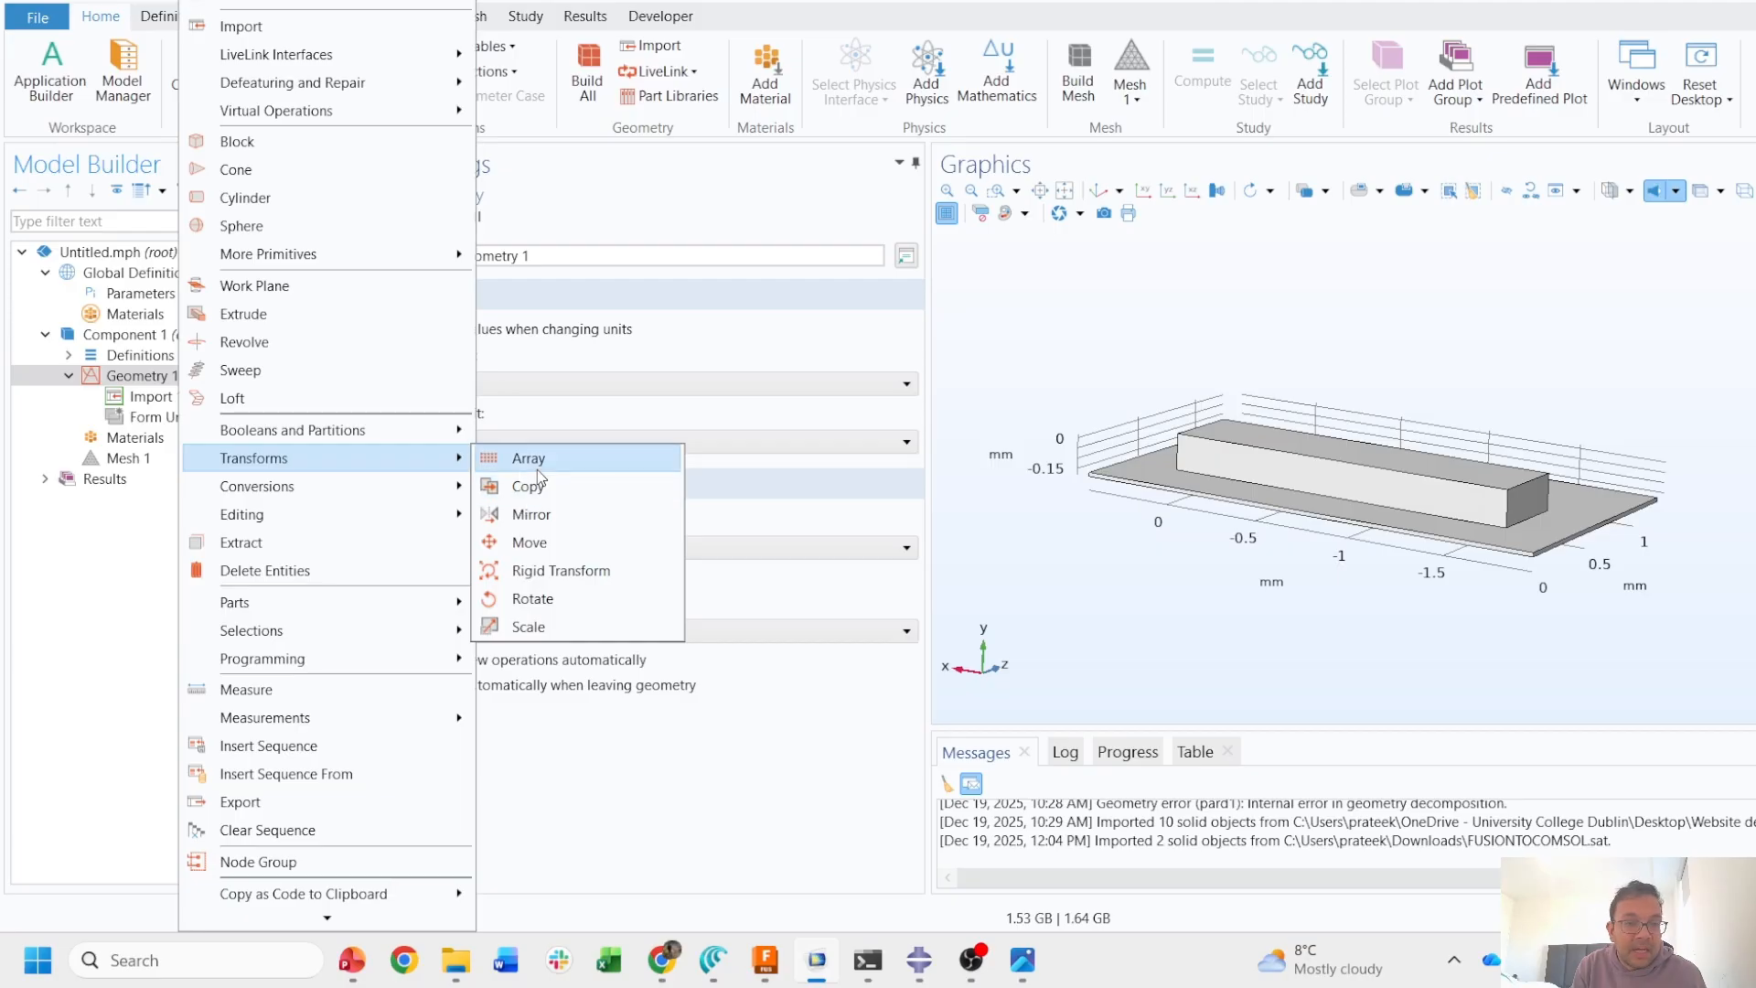
click(318, 293)
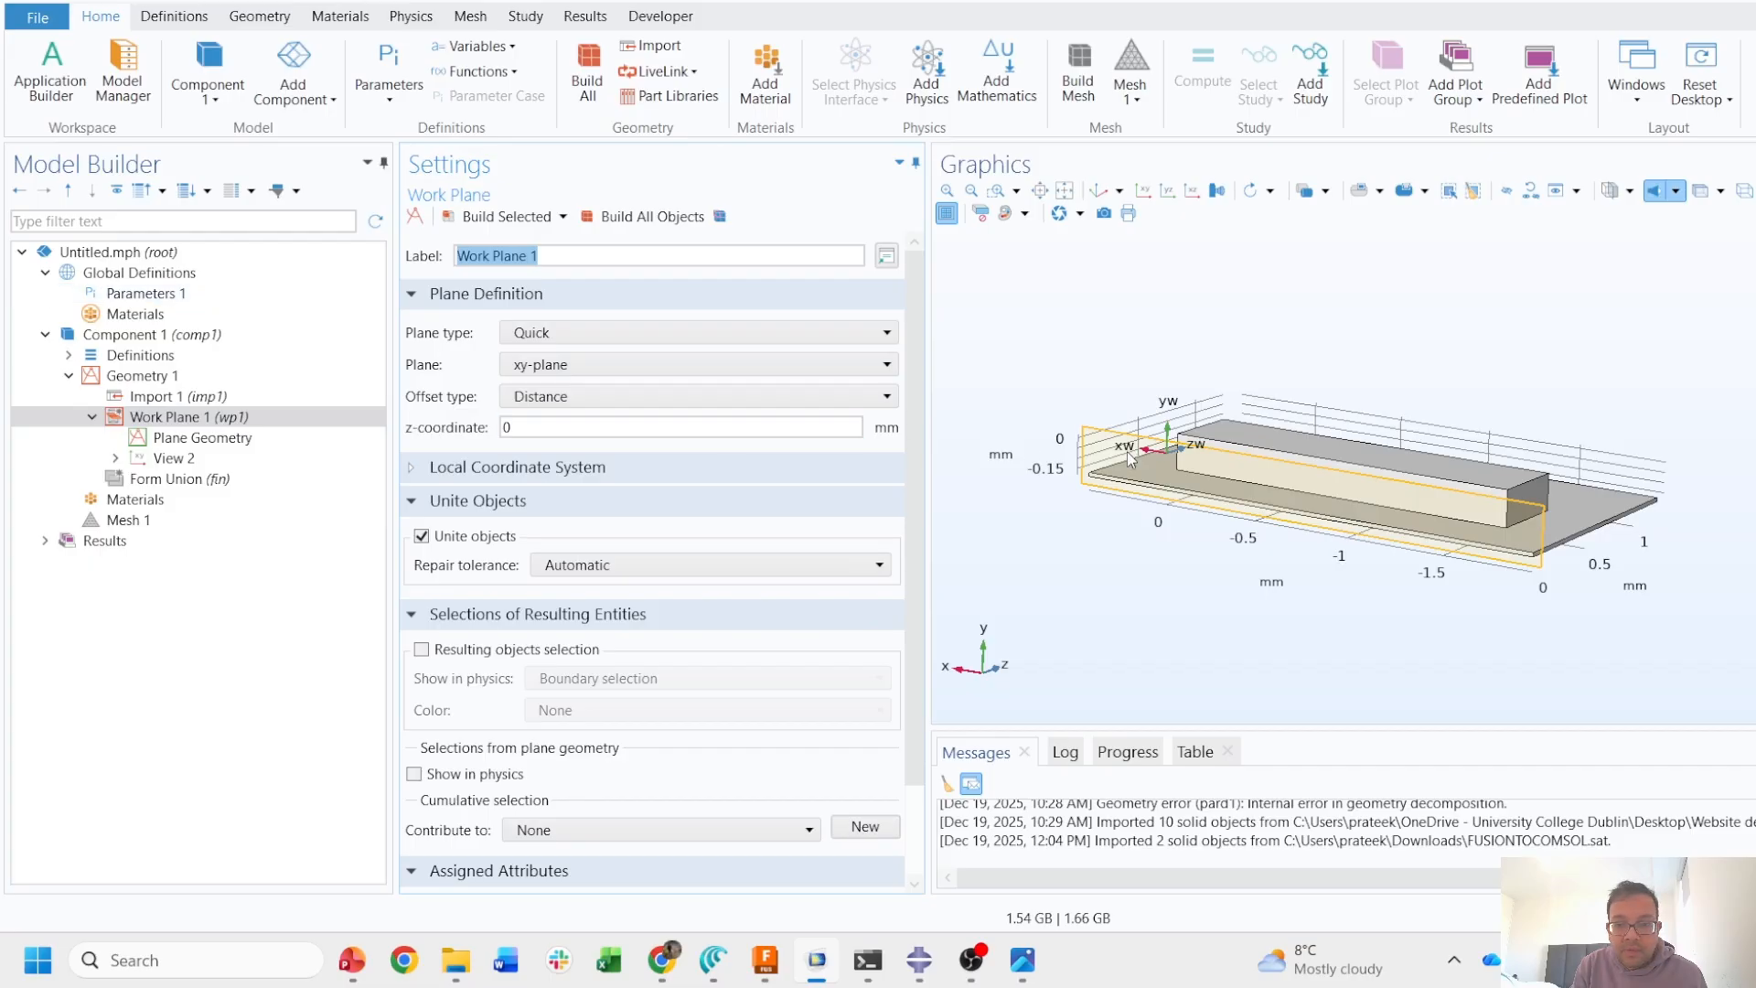
click(740, 364)
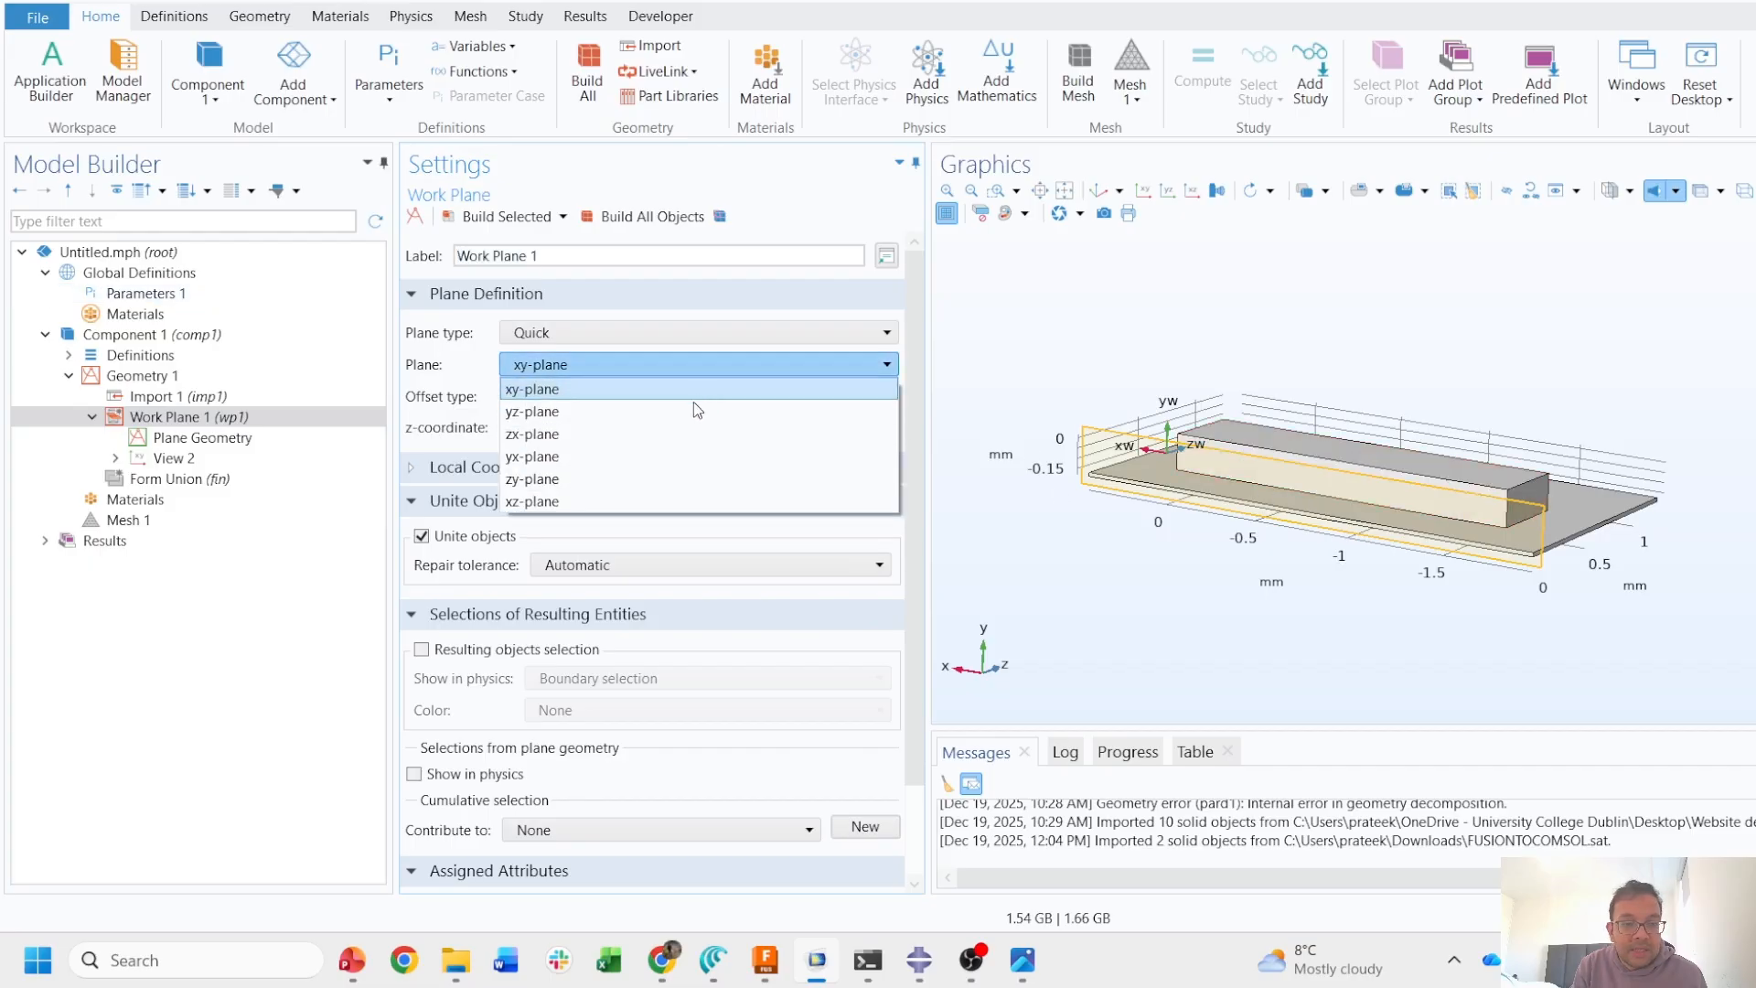
click(693, 402)
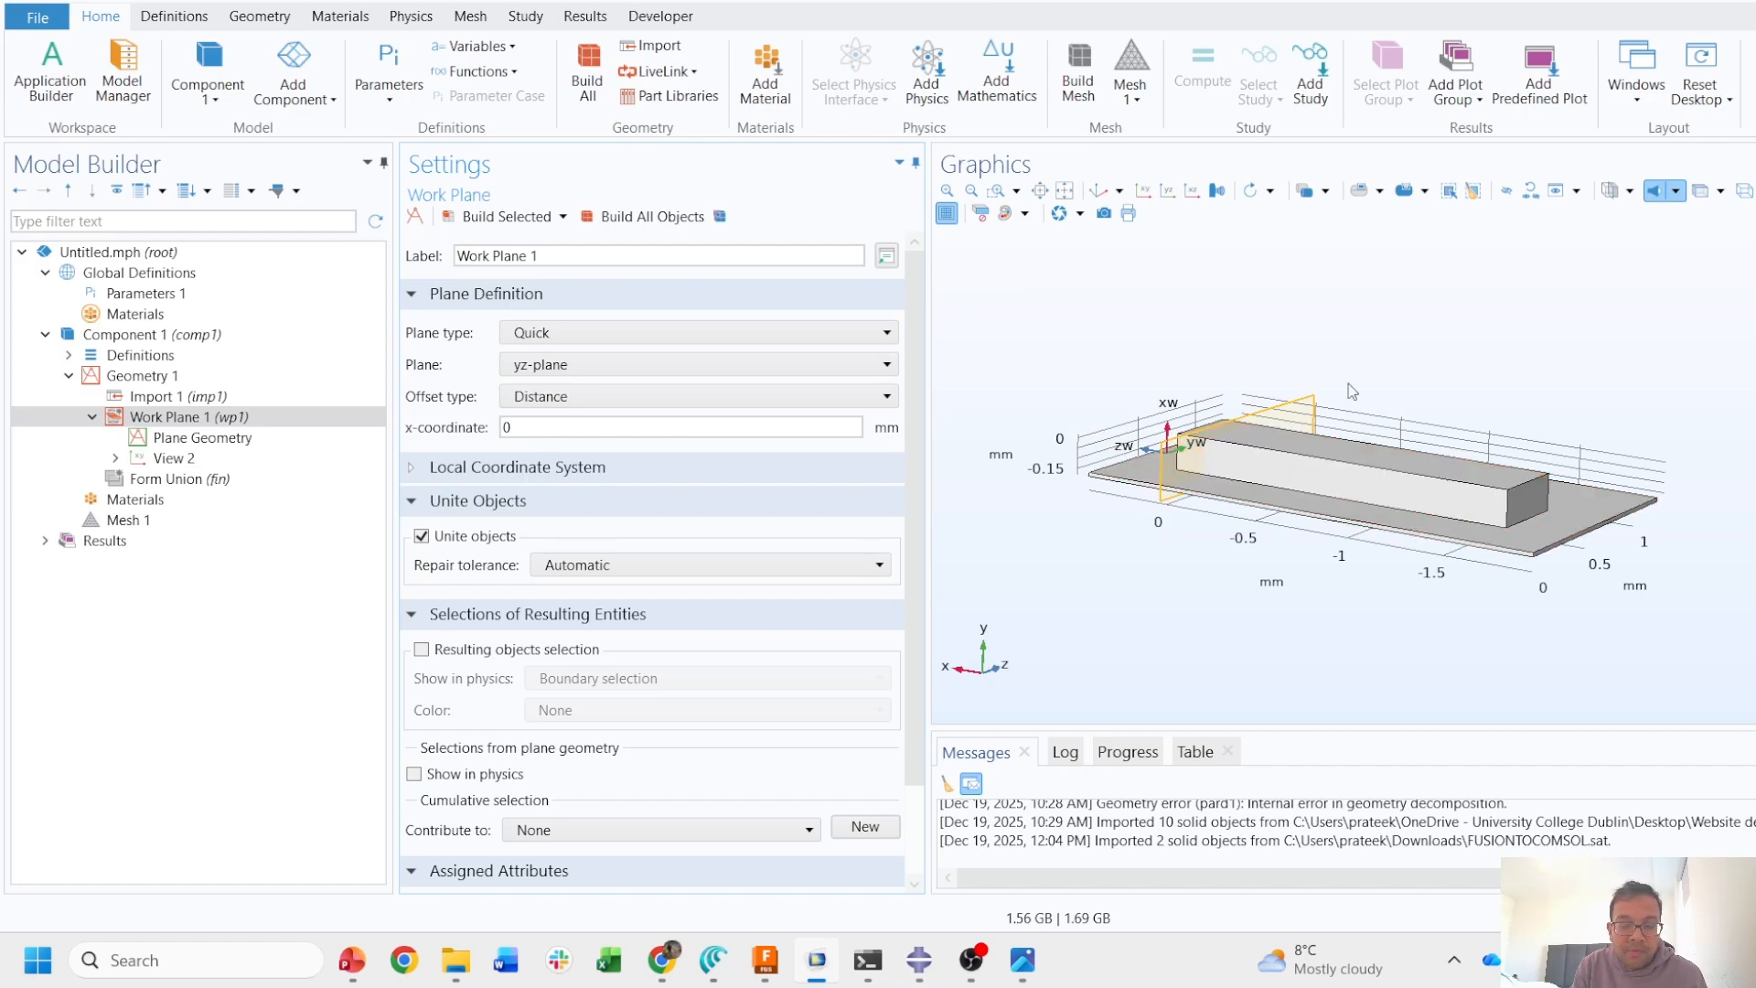
- Partition the domains of both imported solids with Work Plane 1 and build all objects
click(174, 381)
right_click(173, 381)
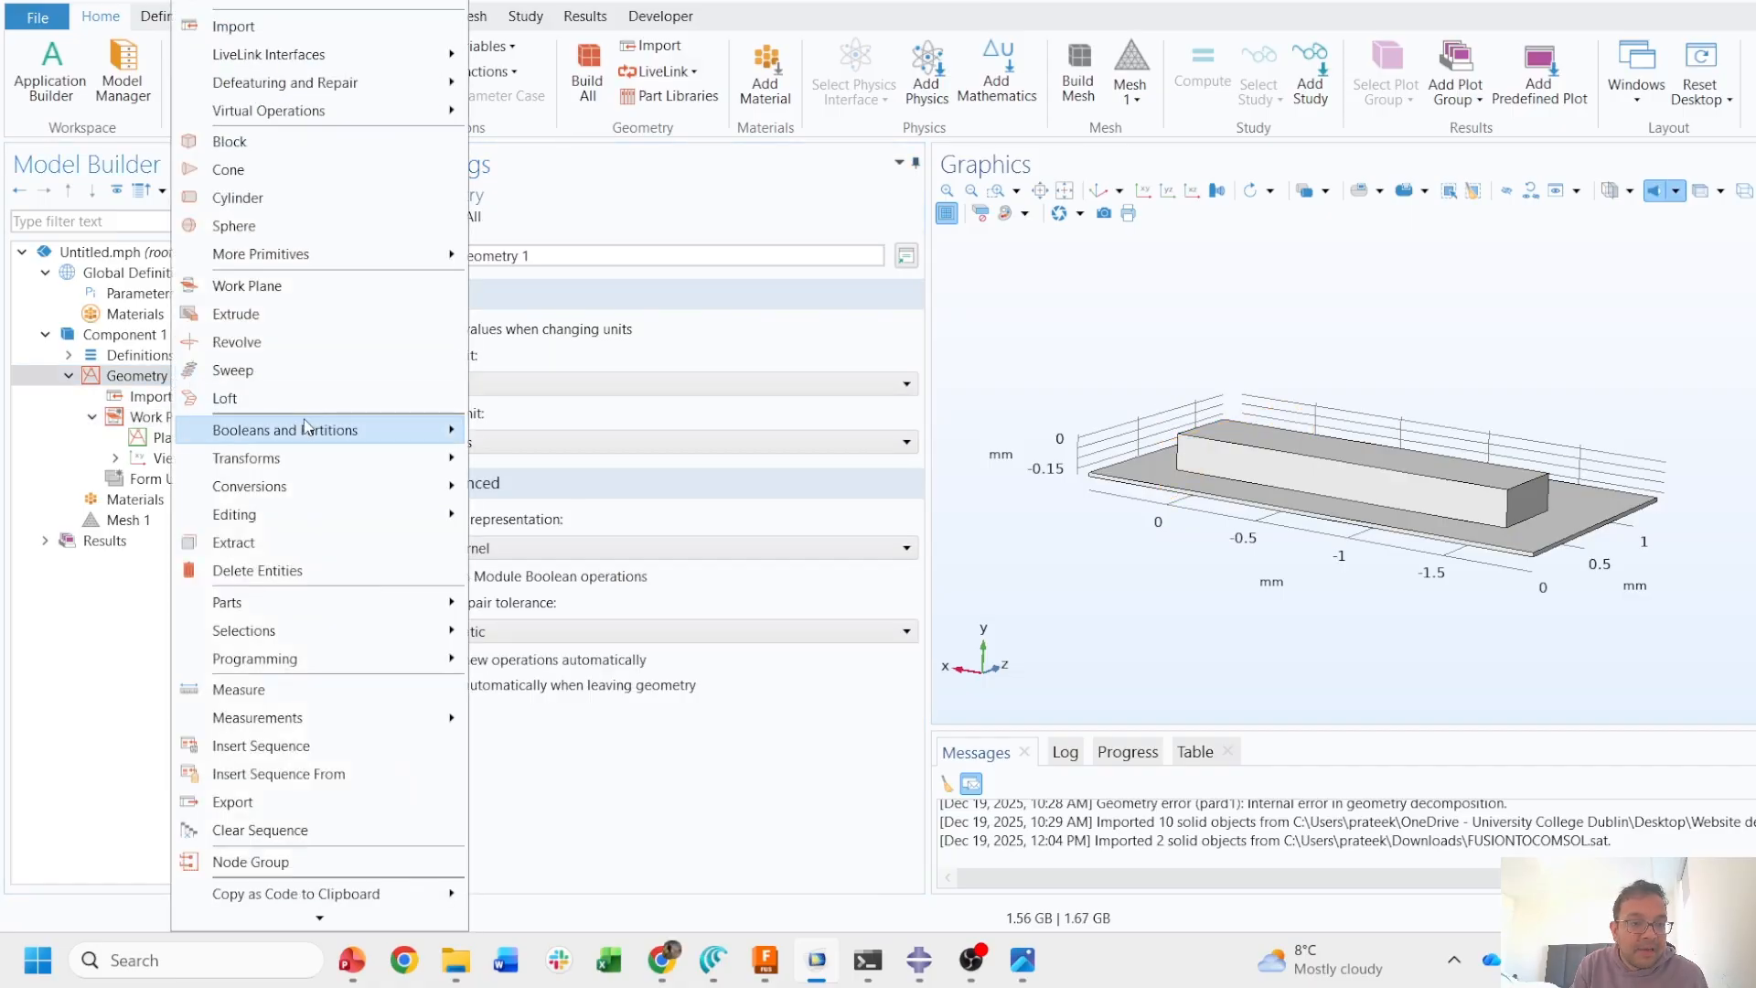
click(559, 574)
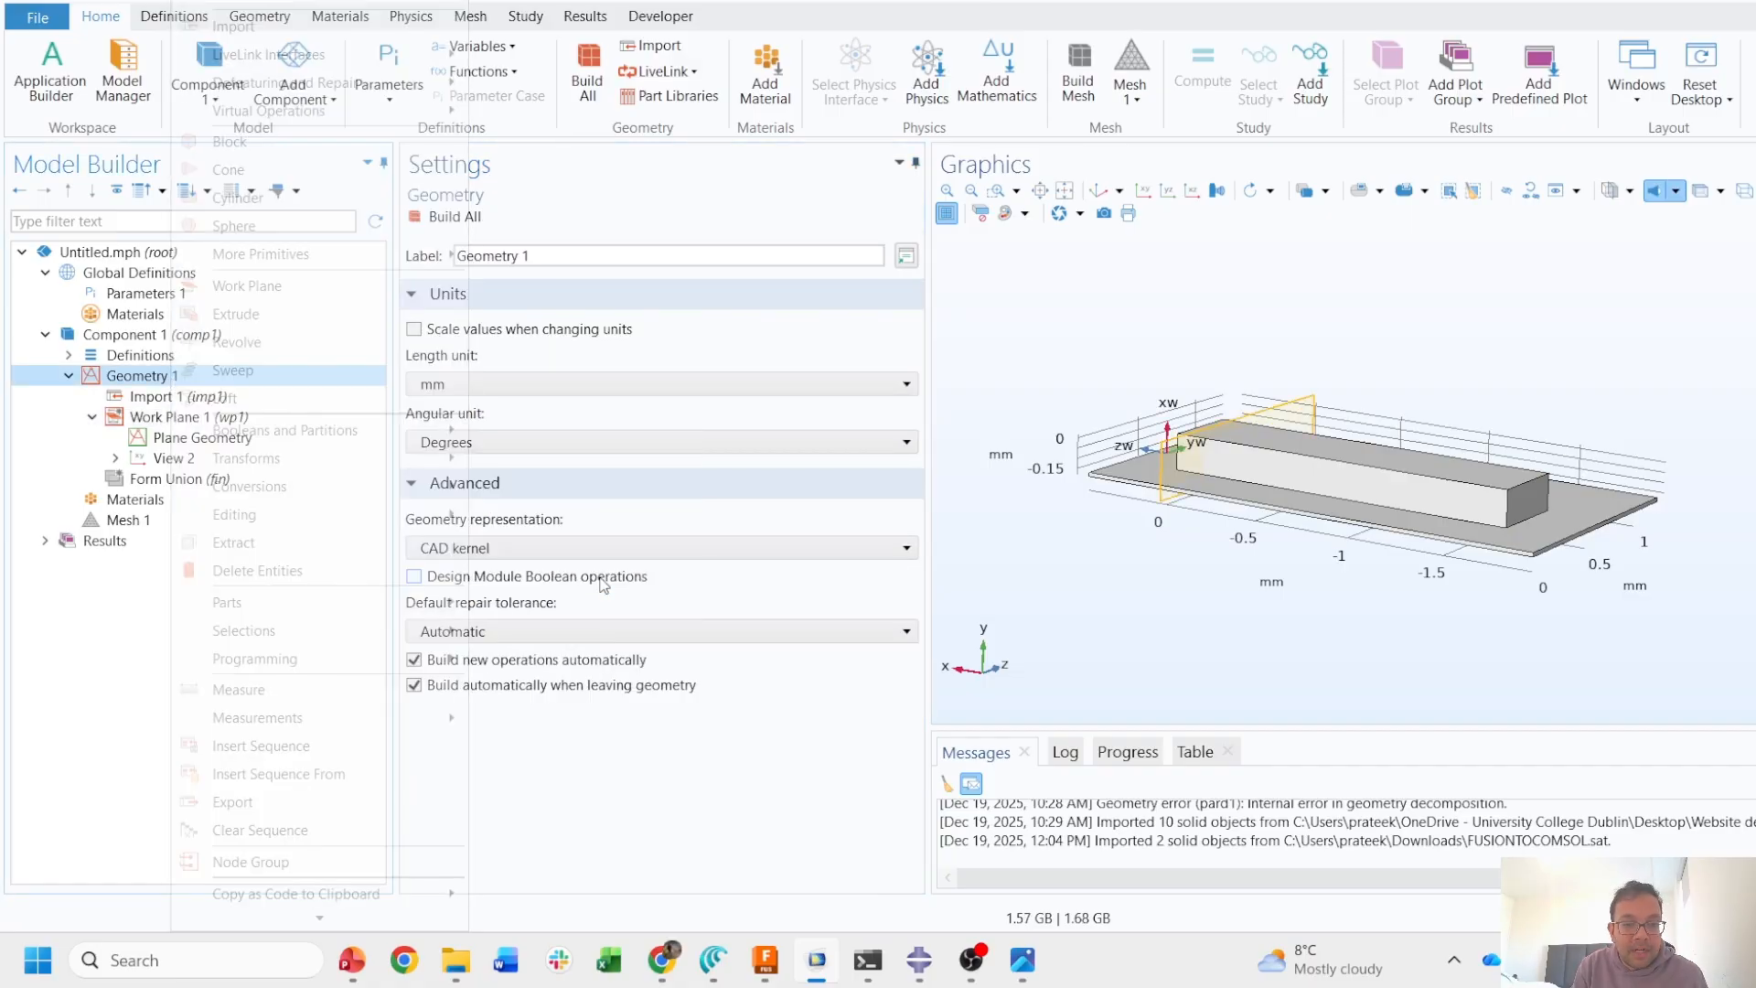
click(1224, 490)
click(1234, 466)
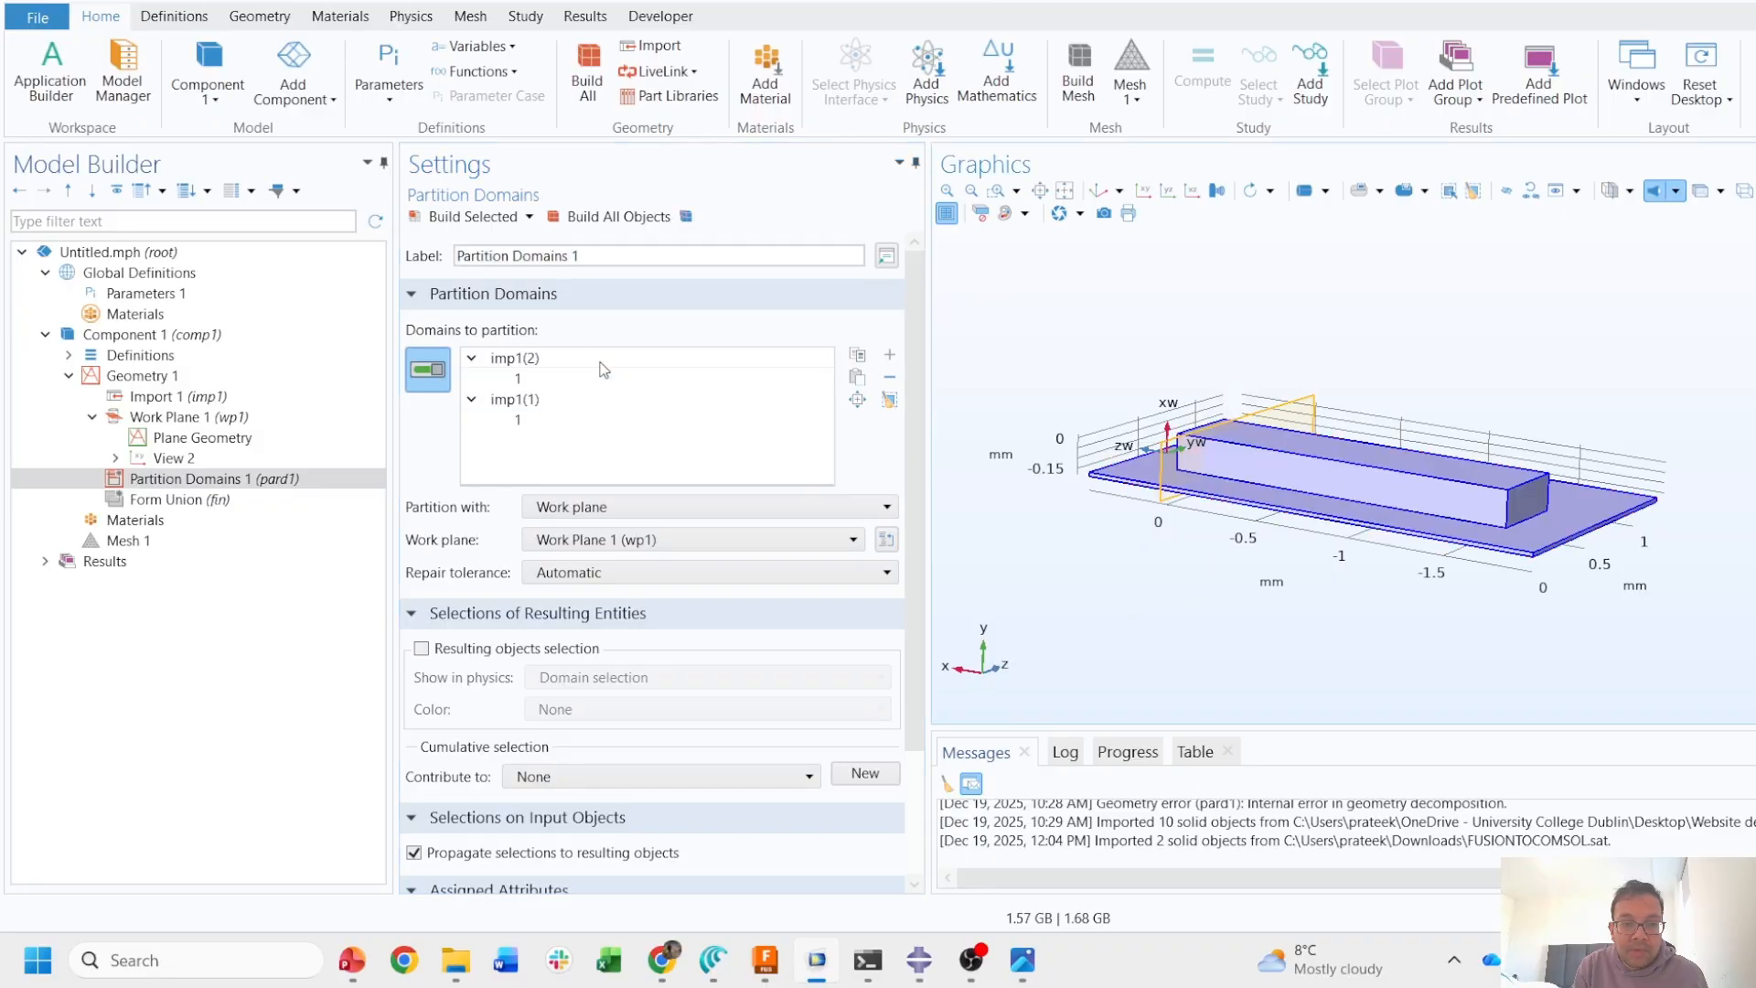
click(618, 217)
drag(1354, 457, 1285, 384)
click(997, 191)
drag(1016, 331, 1301, 688)
drag(1335, 622, 1455, 593)
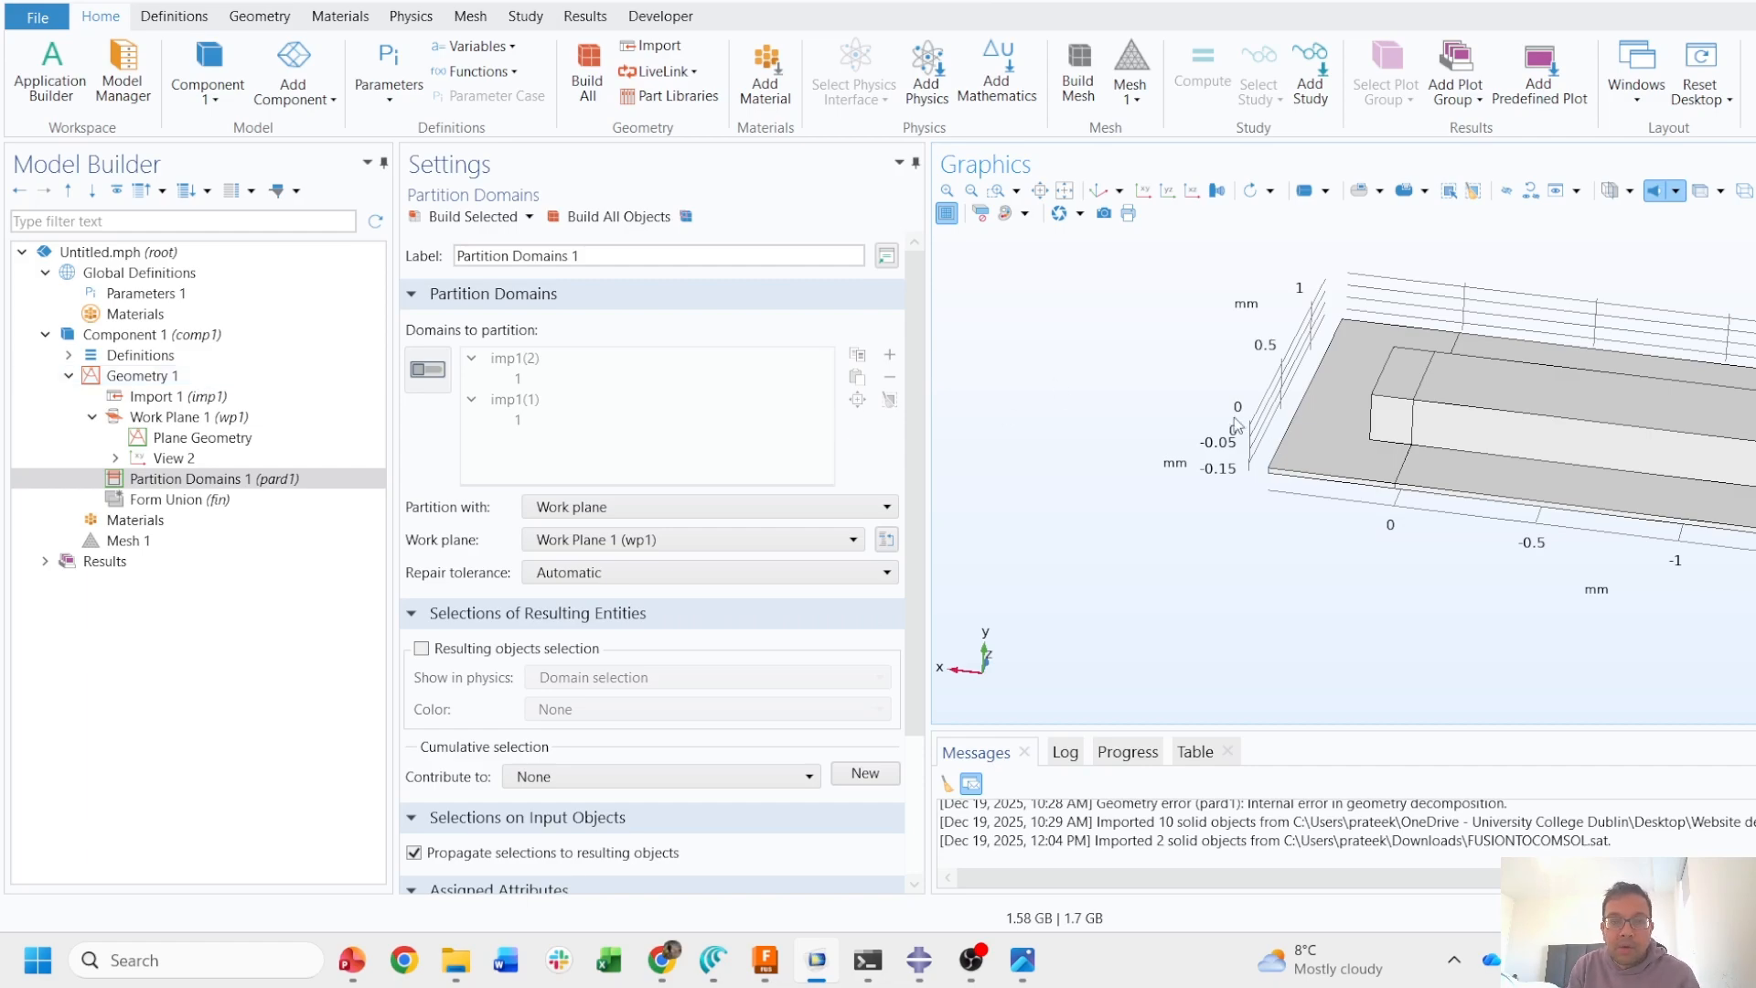
- Delete the short end domains of the plate and the bar on the positive-x side of the partition using Delete Entities at Domain level
click(137, 375)
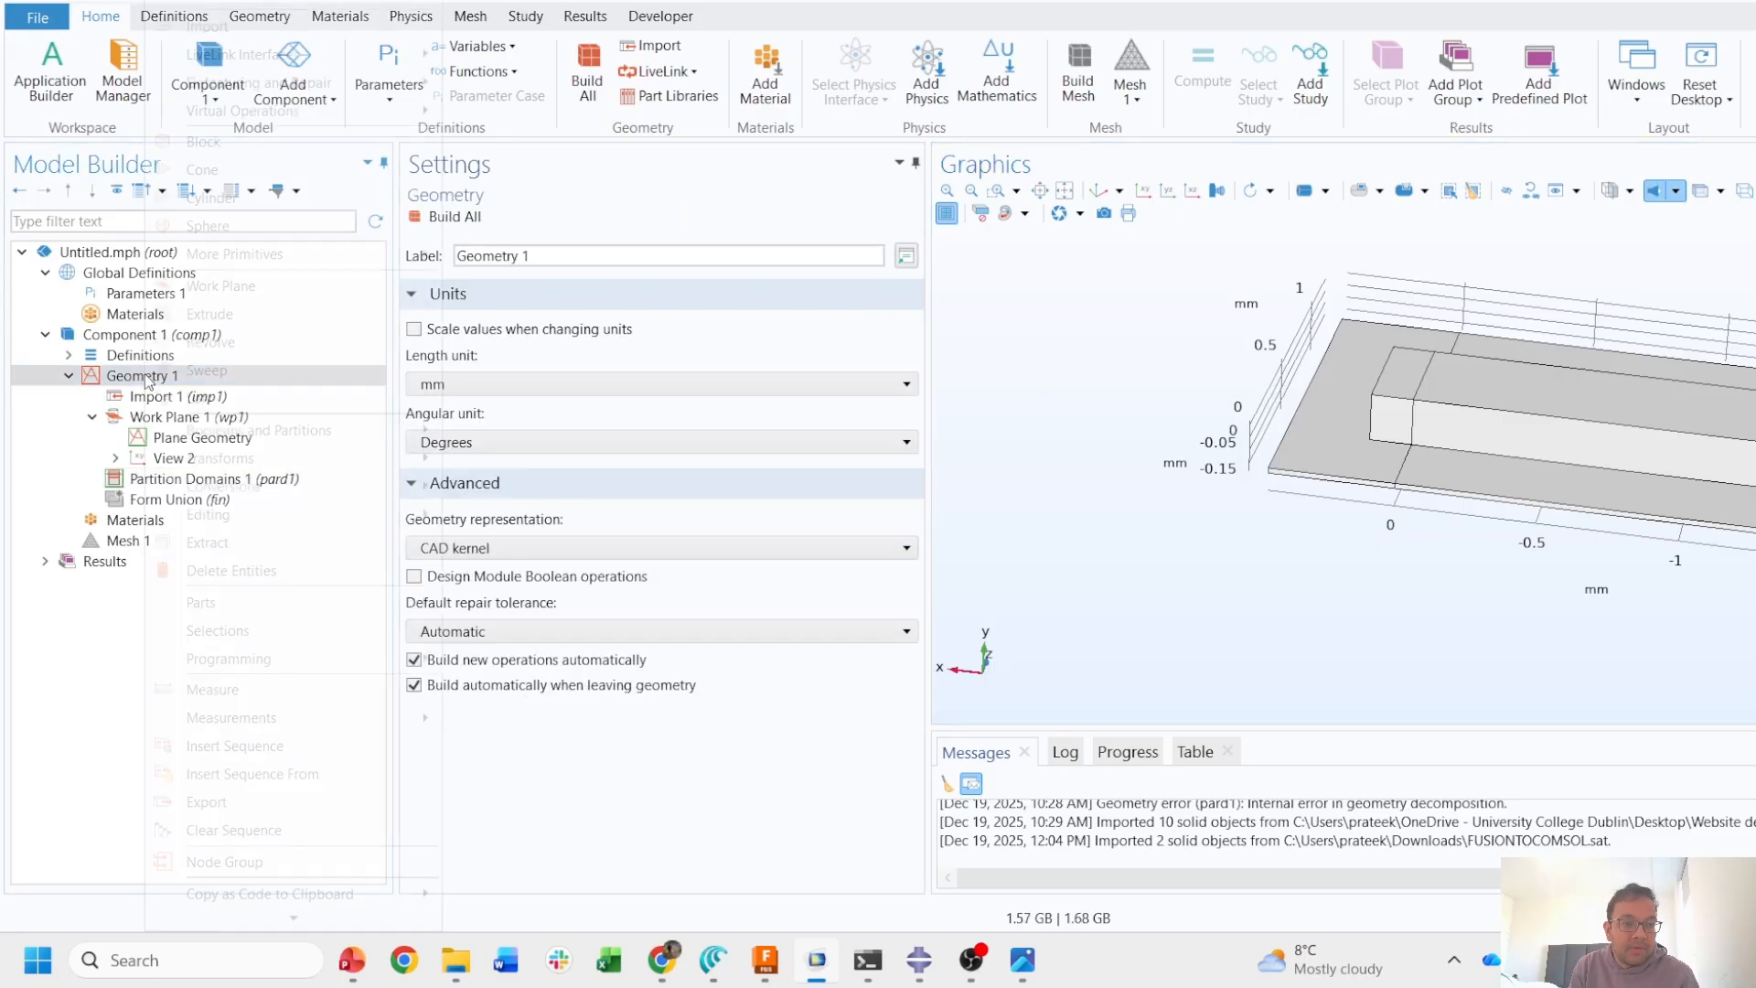
right_click(142, 375)
click(219, 570)
click(1374, 412)
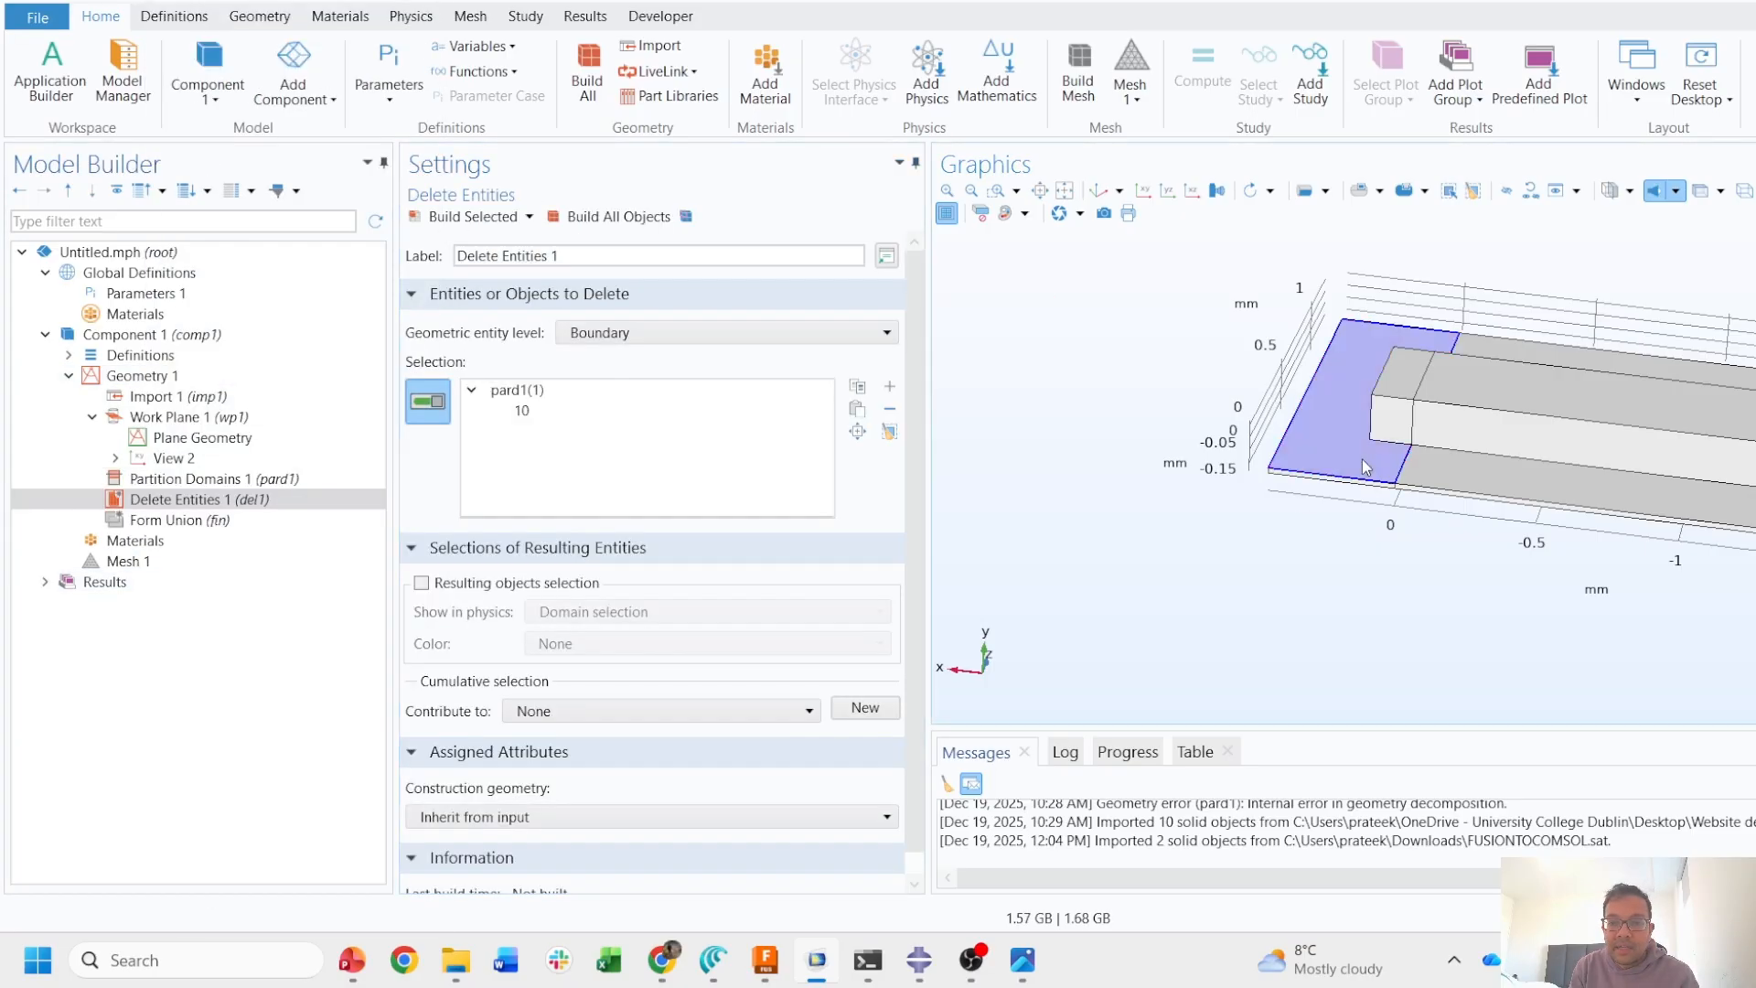
click(727, 332)
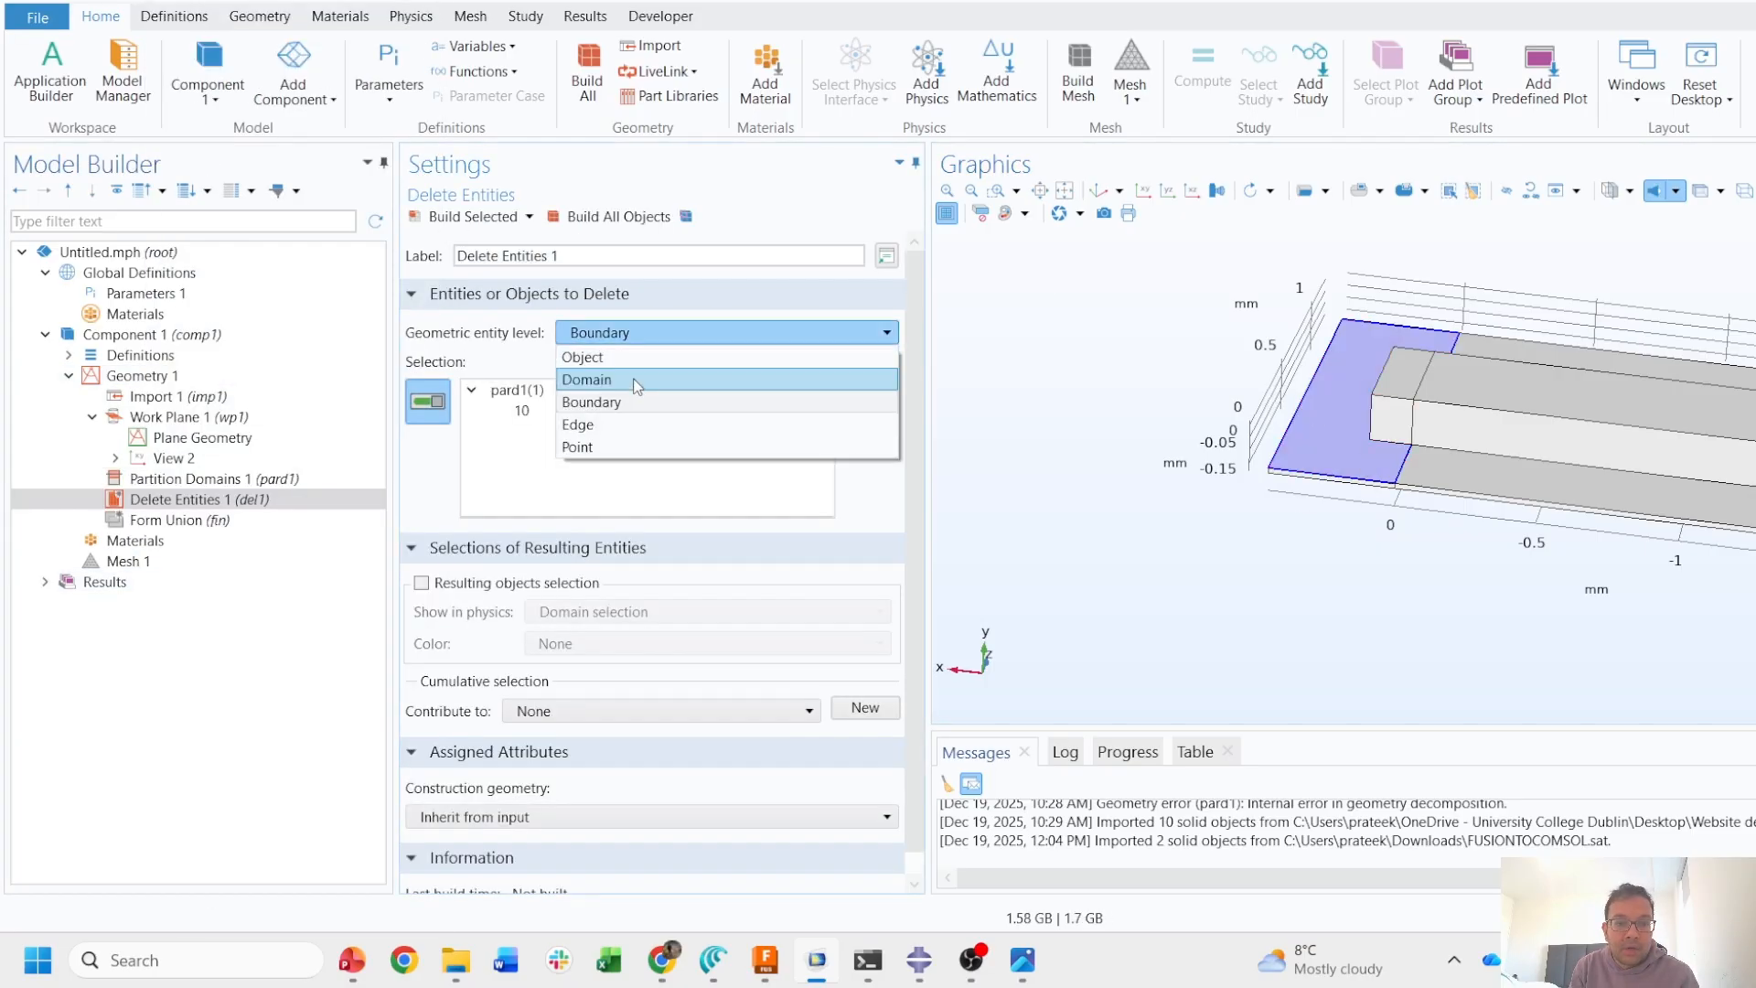
click(595, 375)
click(1308, 434)
click(1390, 416)
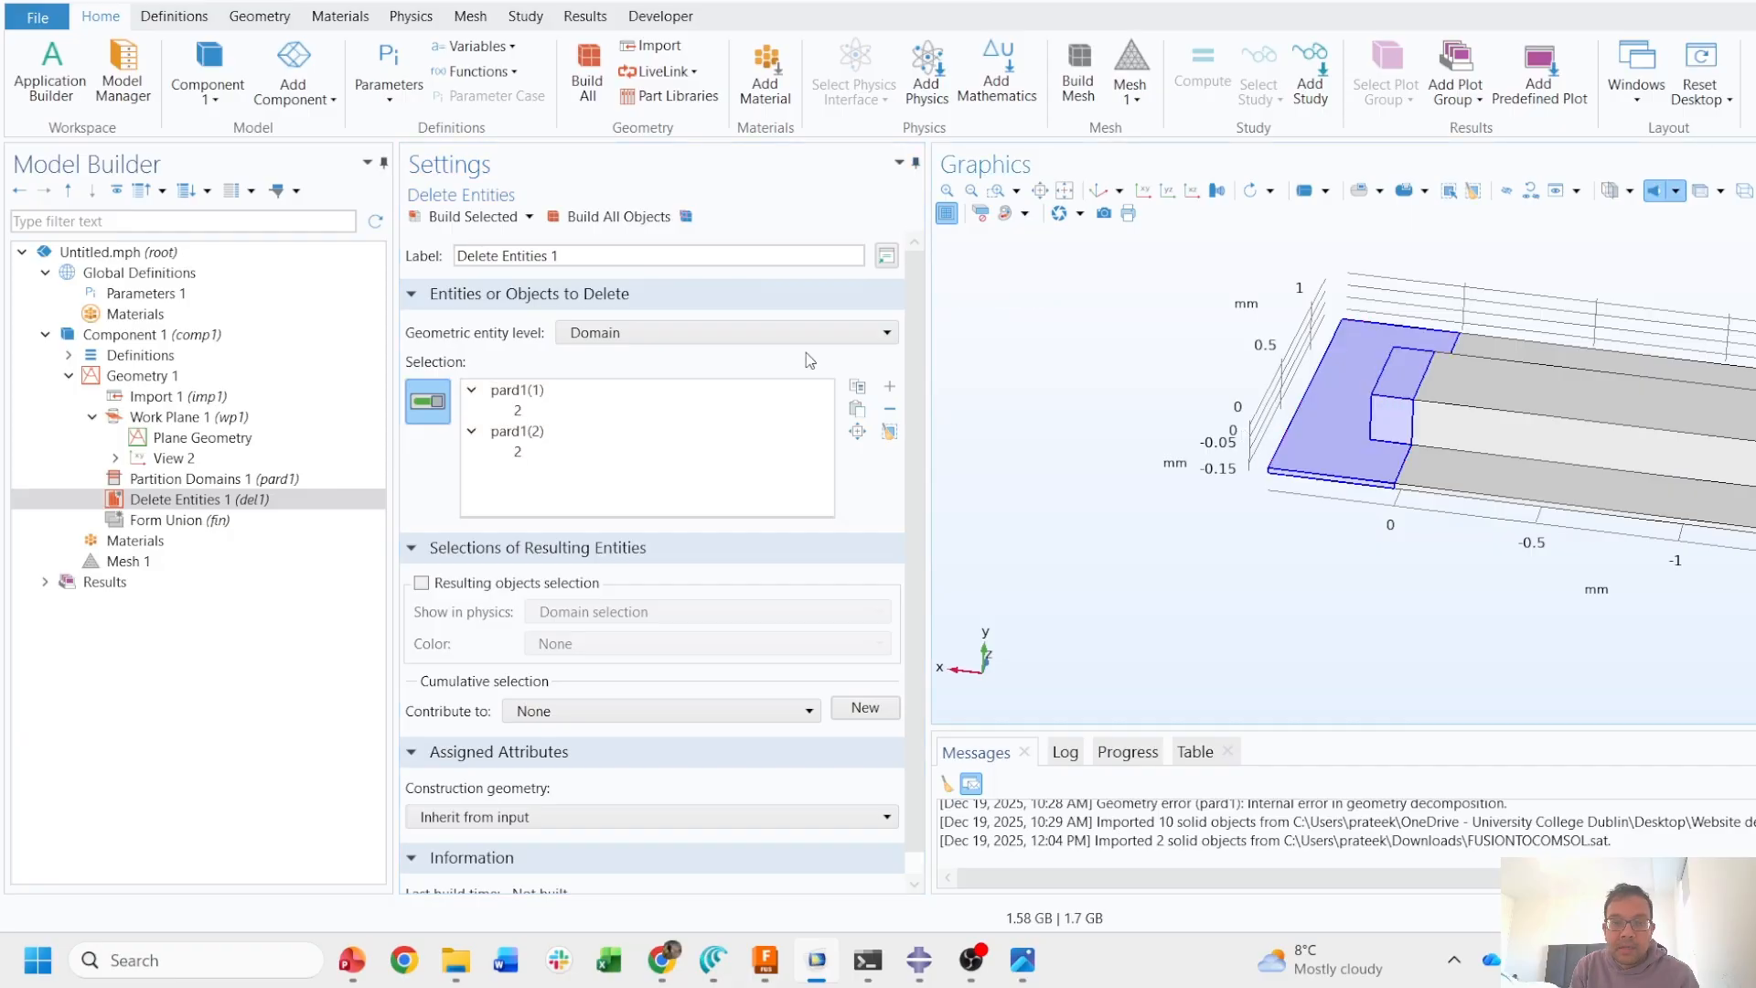
click(618, 216)
click(1064, 190)
drag(1170, 334, 1287, 365)
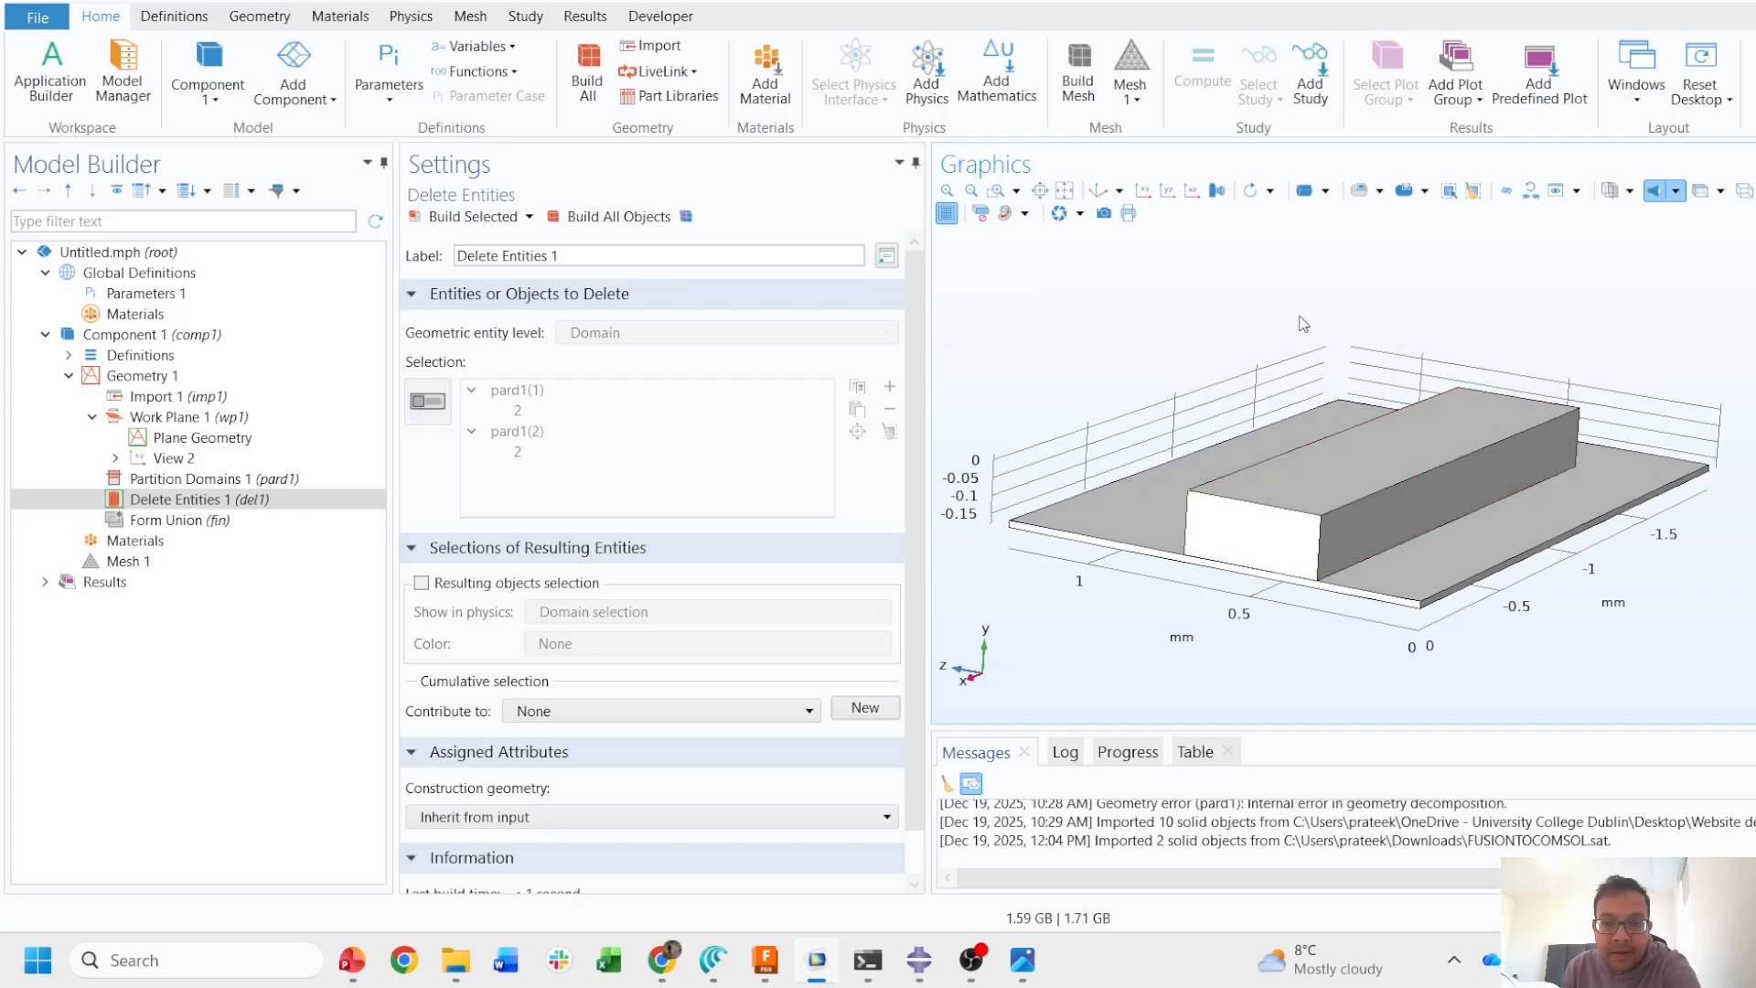
drag(1314, 315, 1140, 321)
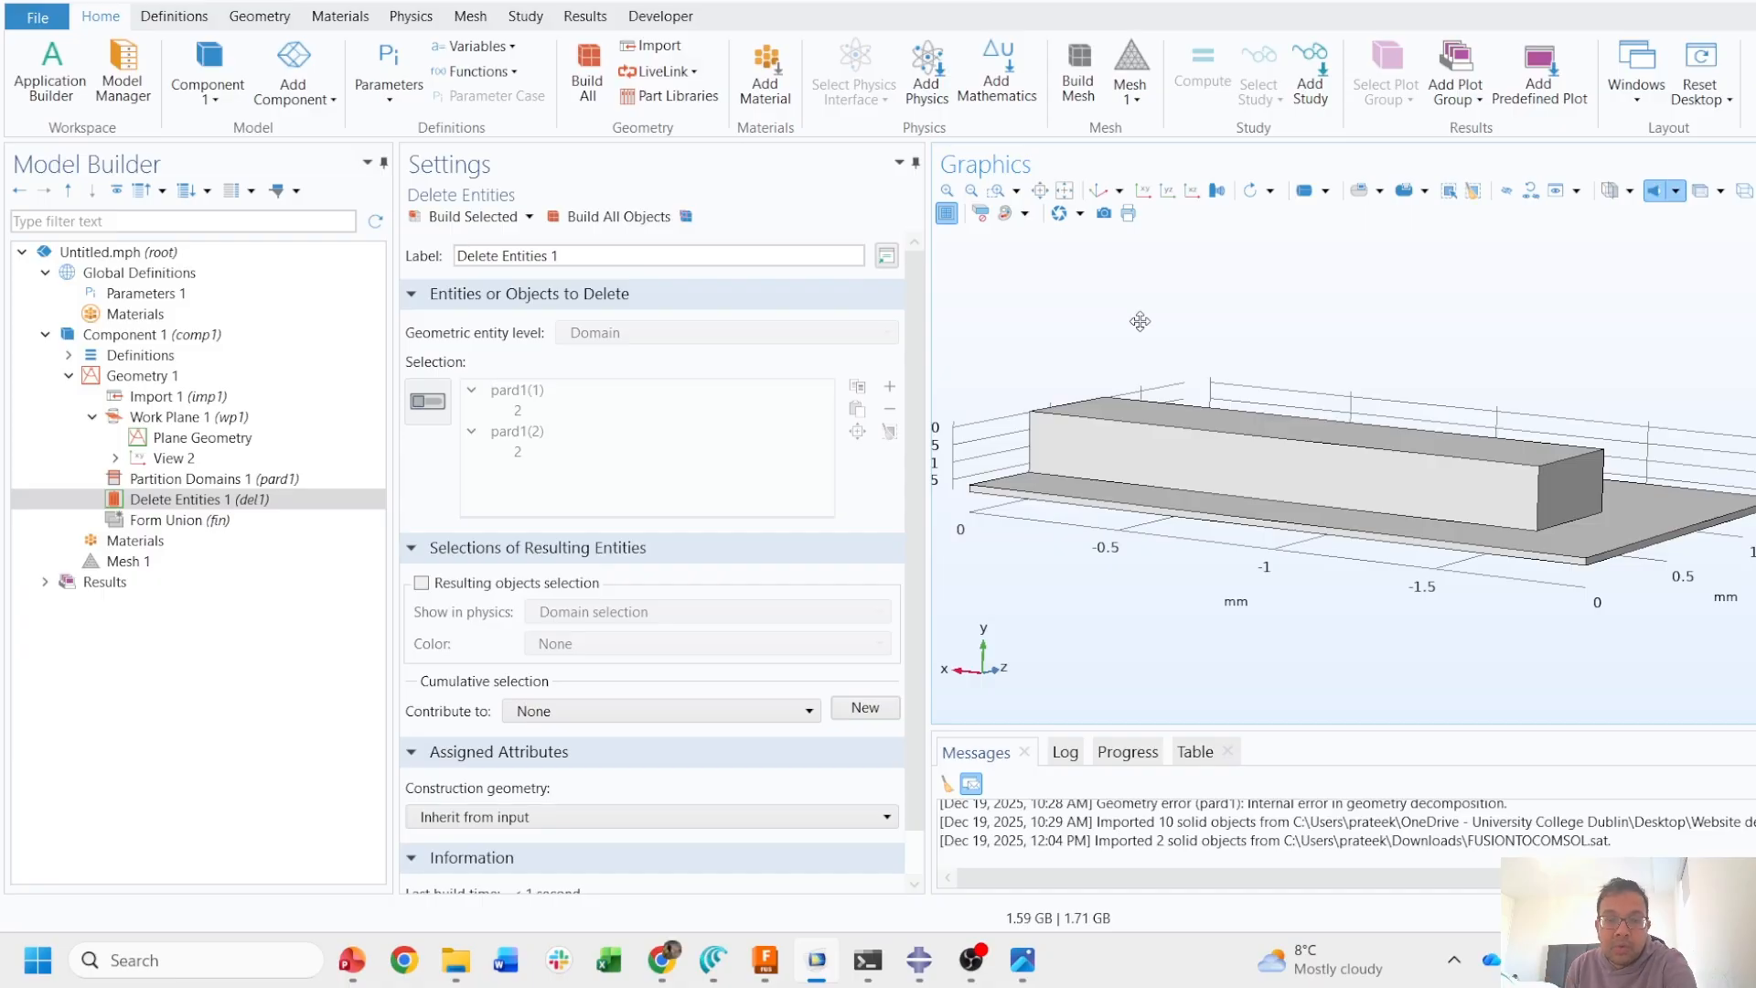